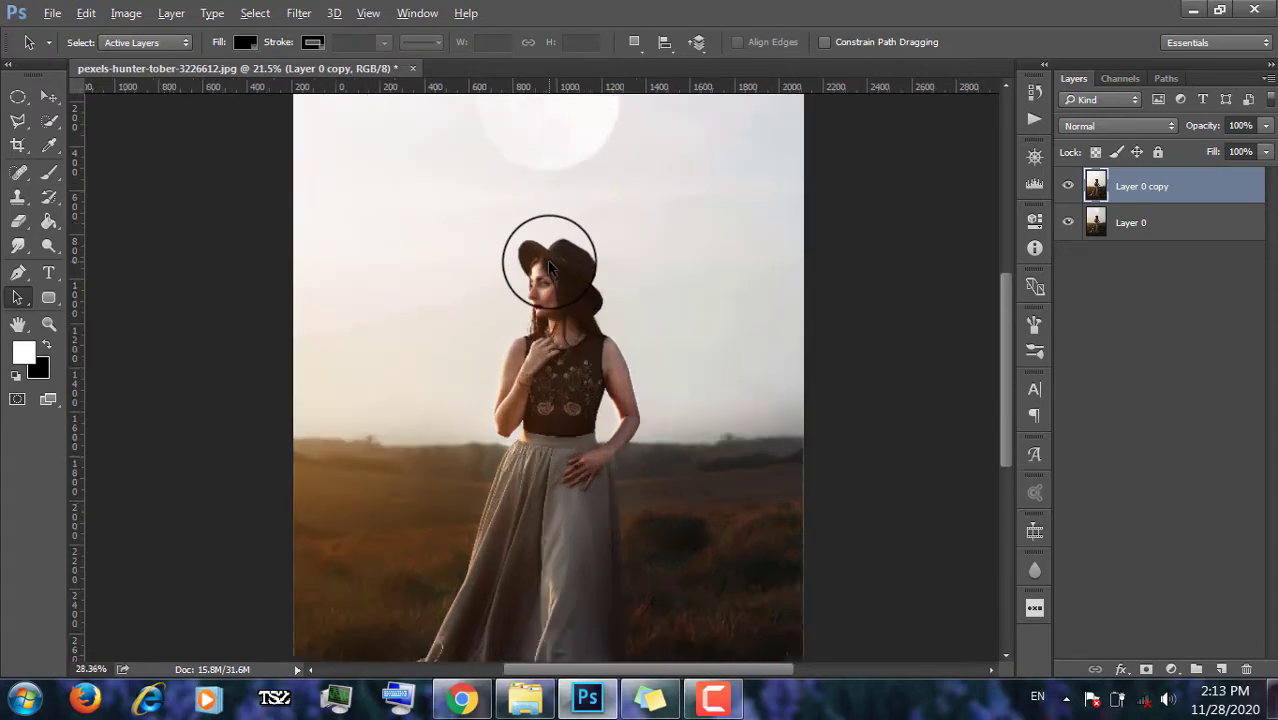
Start a Pen tool path at the woman's forehead and trace around the hat's front brim and crown.
scroll(547, 259, "up", 1)
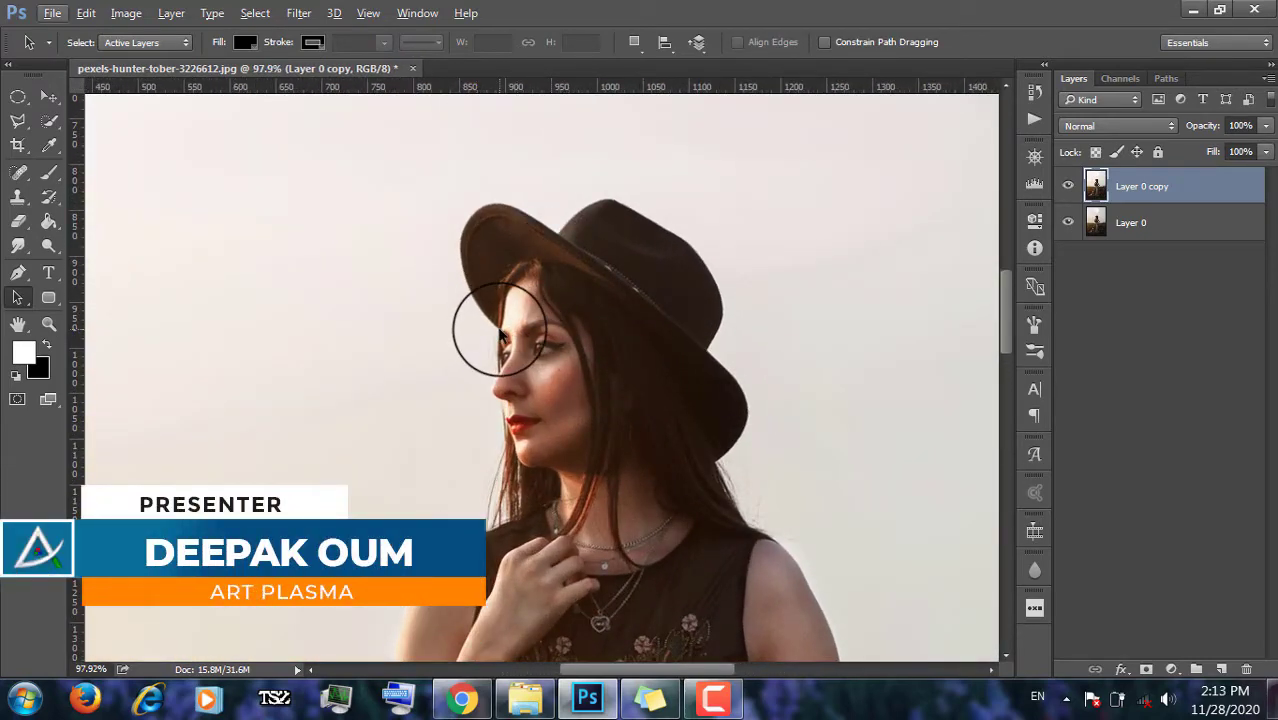
left_click(18, 272)
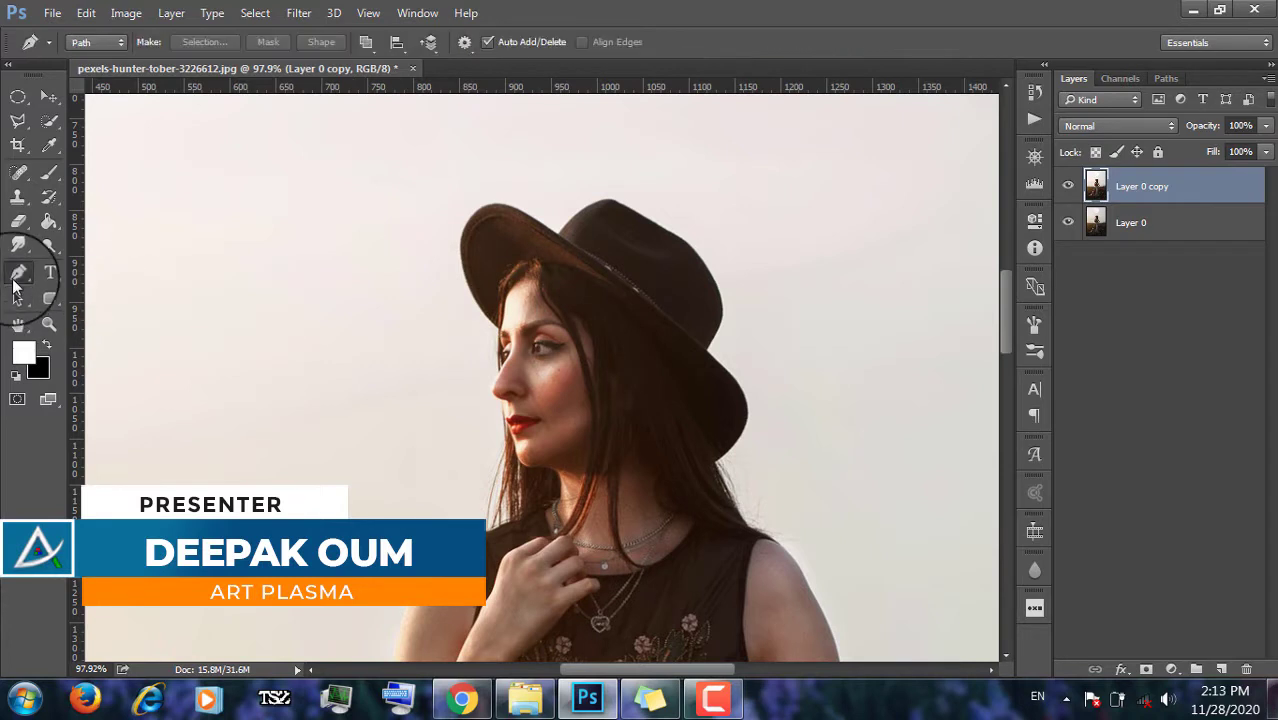
left_click(497, 328)
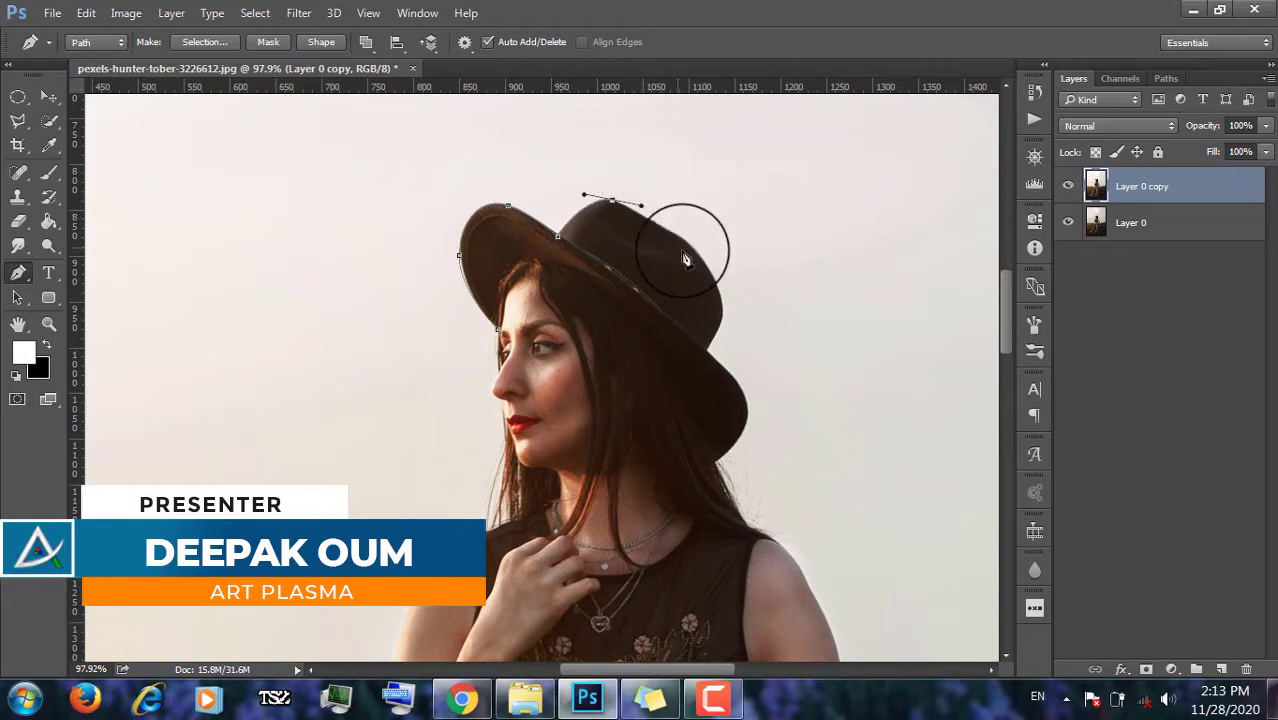
scroll(615, 212, "up", 3)
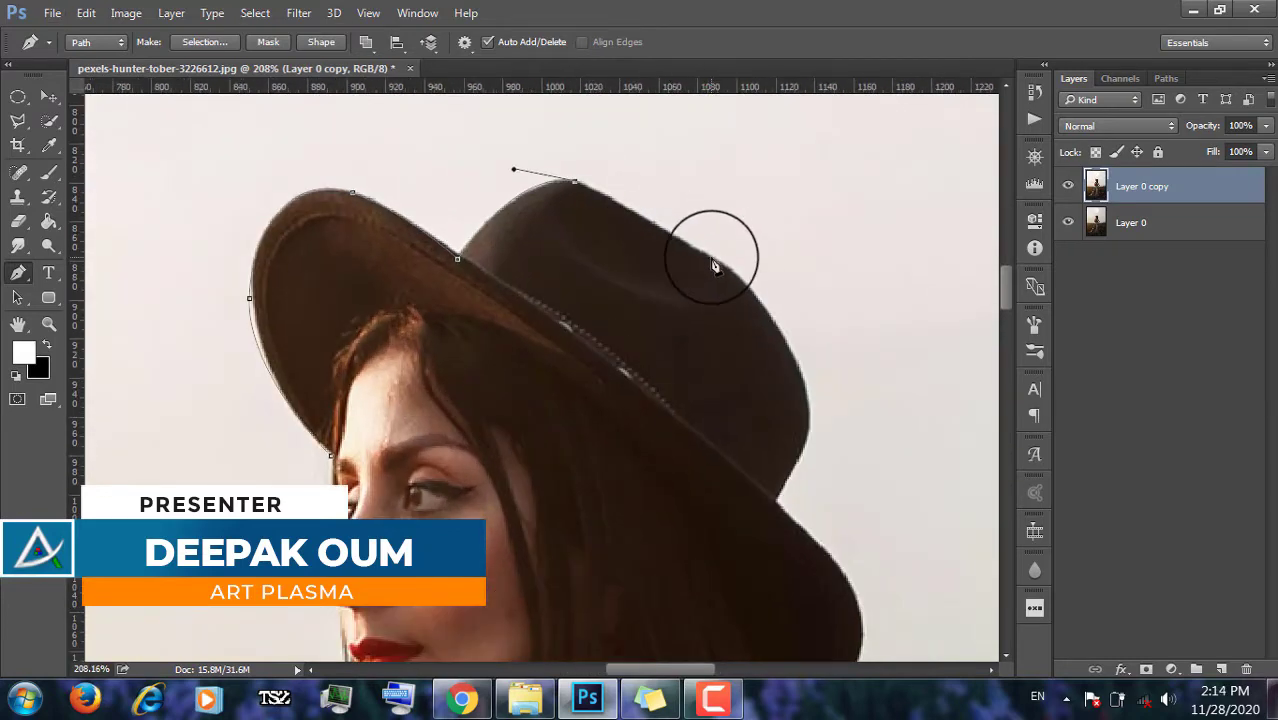
left_click(716, 262)
left_click_drag(815, 536, 830, 547)
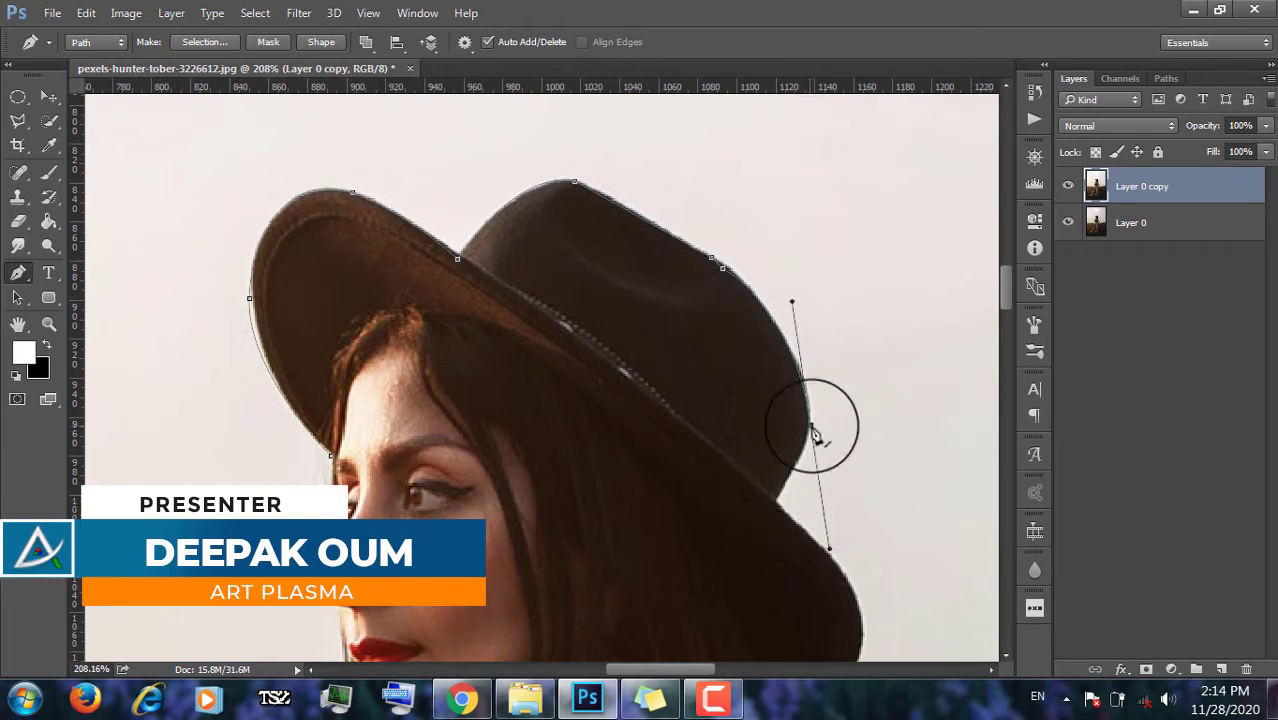
Continue the path around the back of the hat's brim and down the hair onto the shoulder.
scroll(783, 515, "down", 3)
scroll(700, 420, "right", 2)
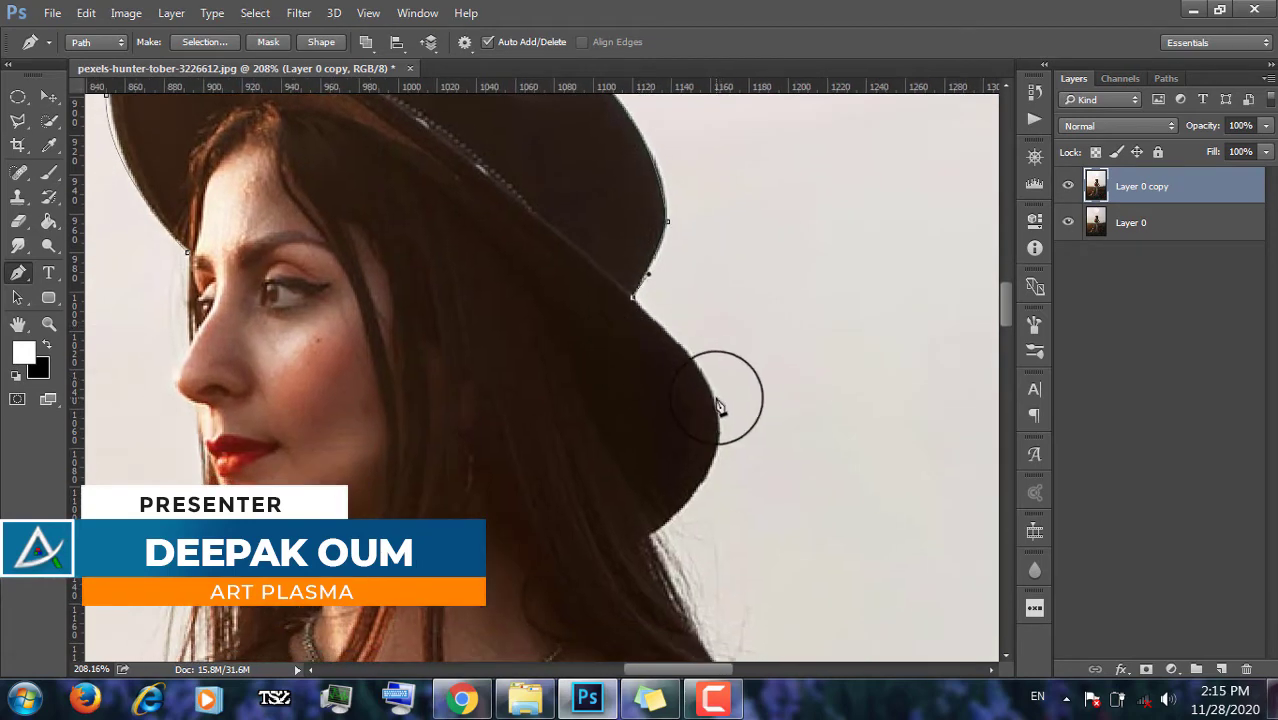
left_click_drag(718, 448, 697, 526)
key("ctrl+z")
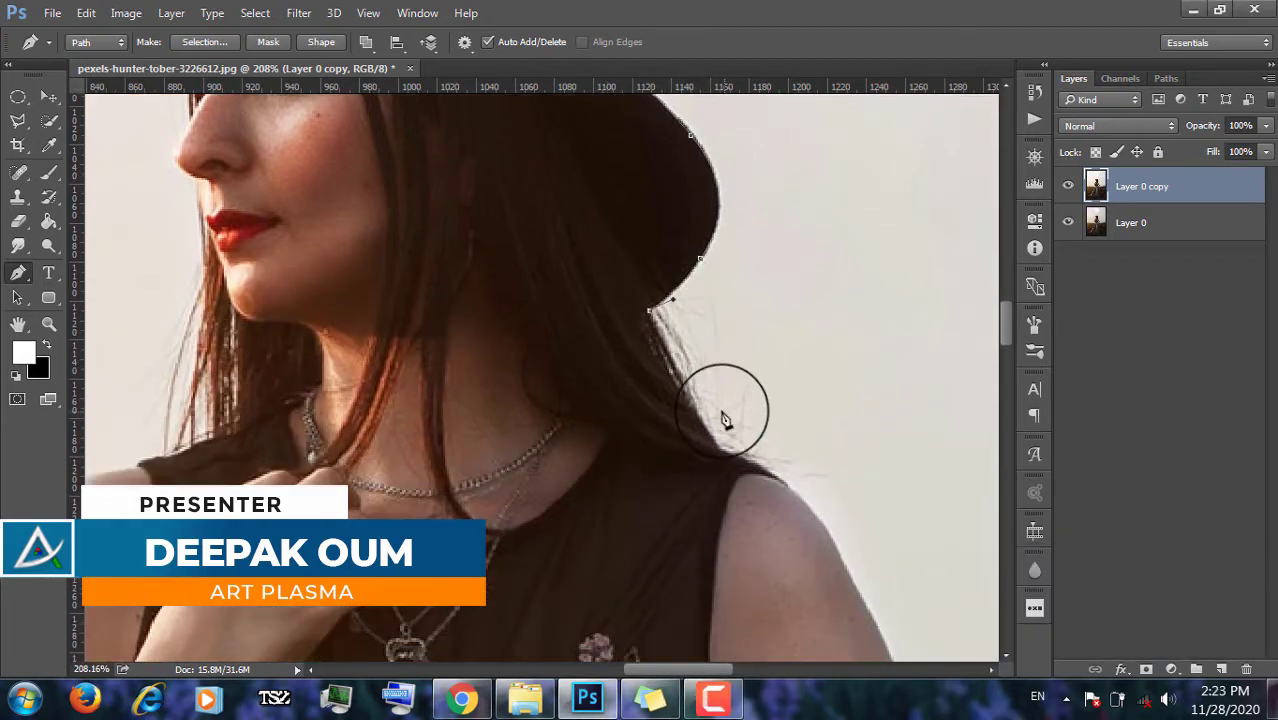
left_click_drag(783, 482, 820, 510)
scroll(700, 470, "down", 3)
scroll(600, 450, "right", 4)
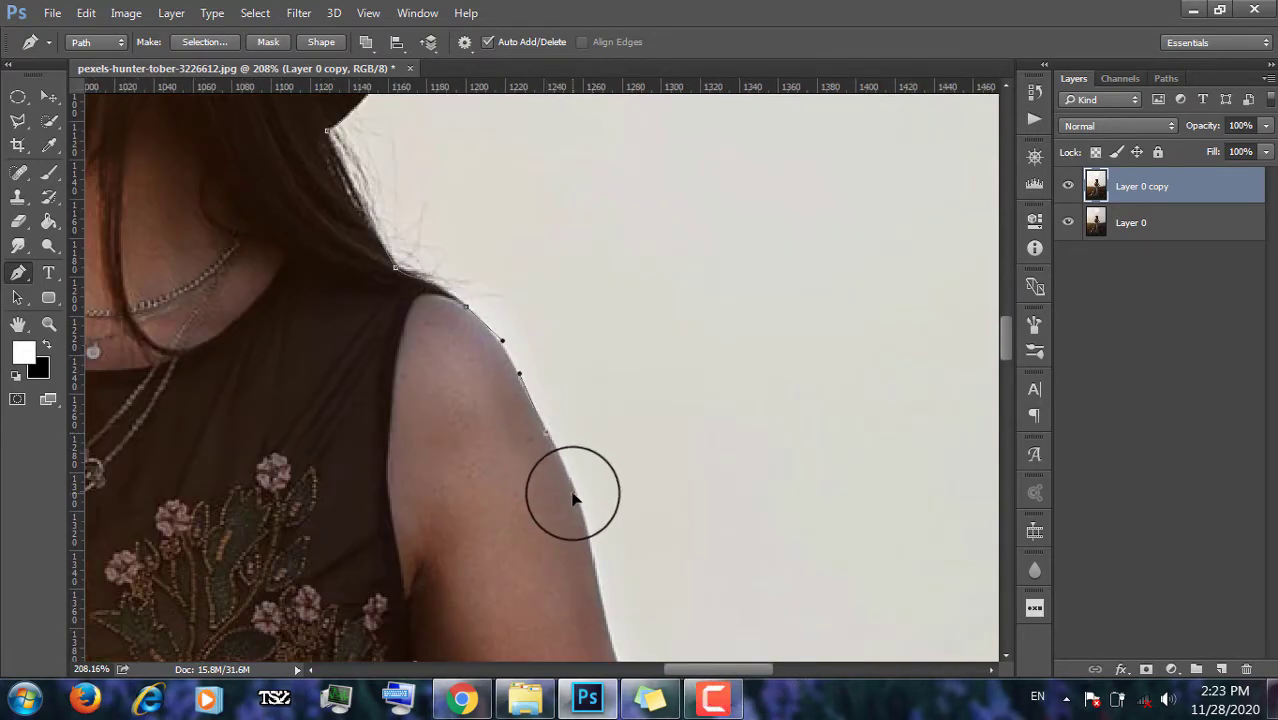
left_click_drag(574, 493, 592, 548)
scroll(600, 470, "down", 4)
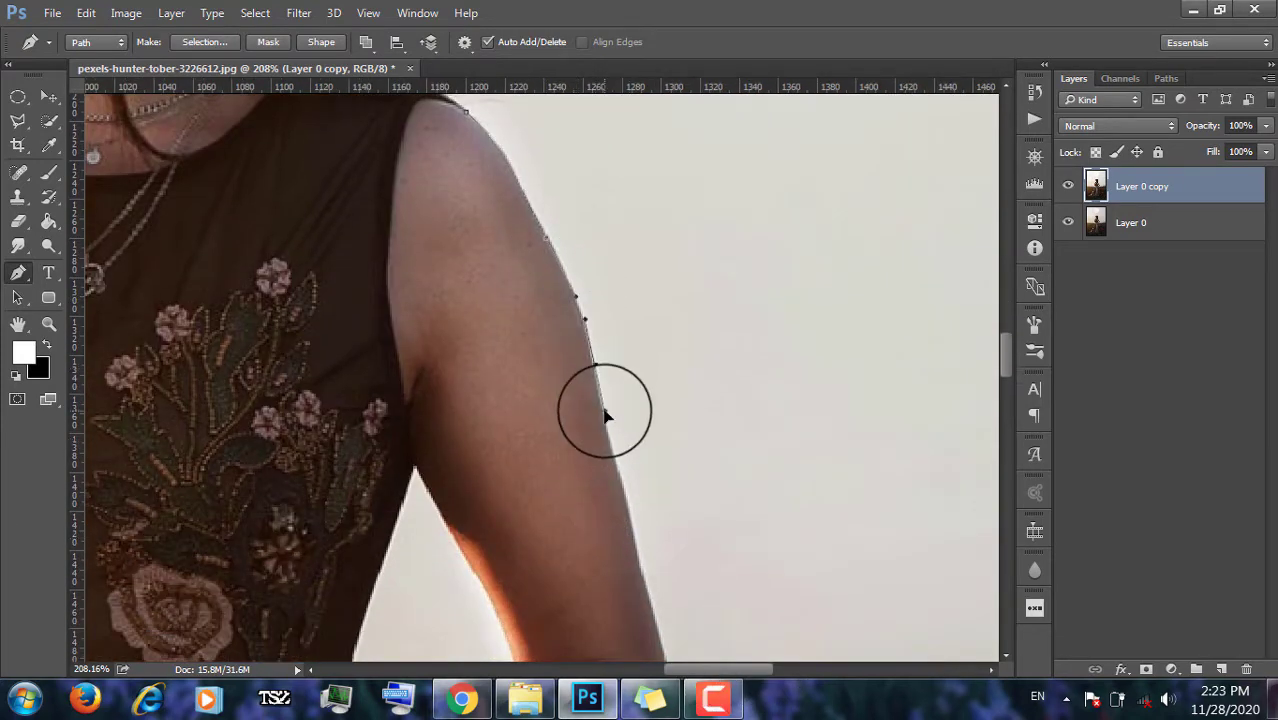
scroll(607, 428, "up", 2)
scroll(590, 410, "down", 4)
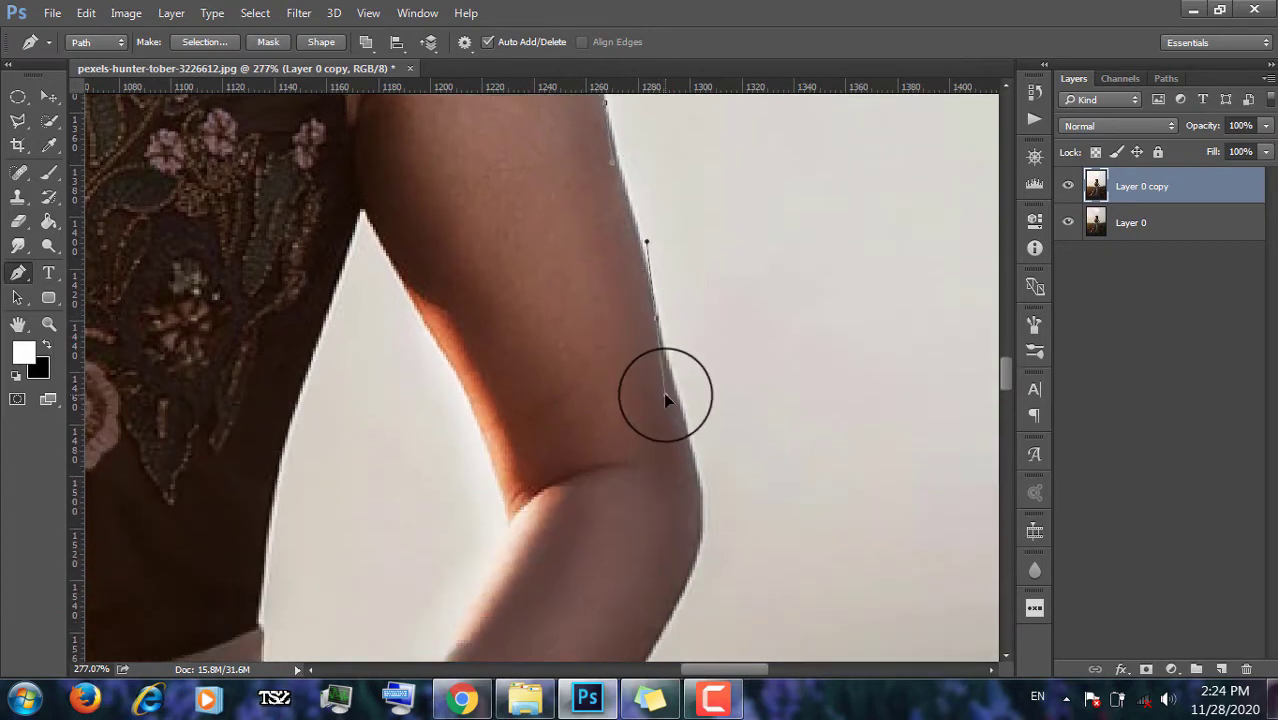
left_click_drag(702, 497, 705, 571)
key("ctrl+alt+z")
key("ctrl+alt+z")
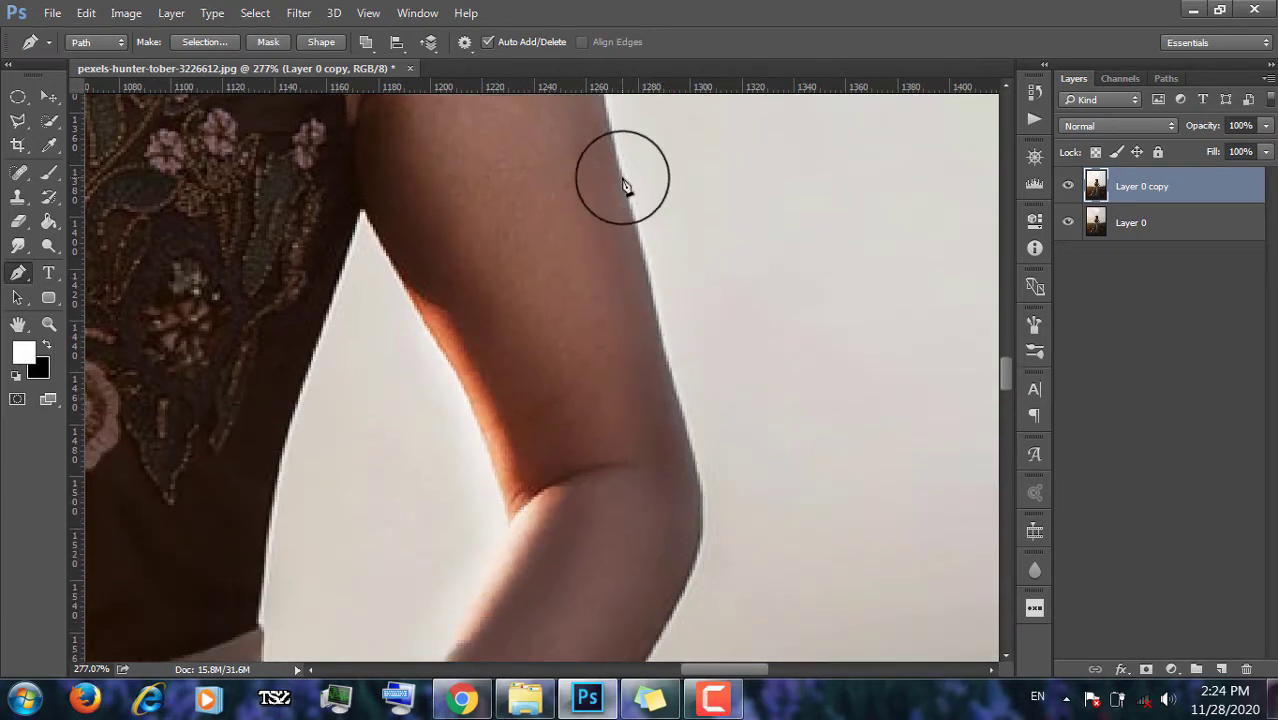
Trace the path from the shoulder down the outer edge of the upper arm to the elbow.
scroll(650, 371, "up", 8)
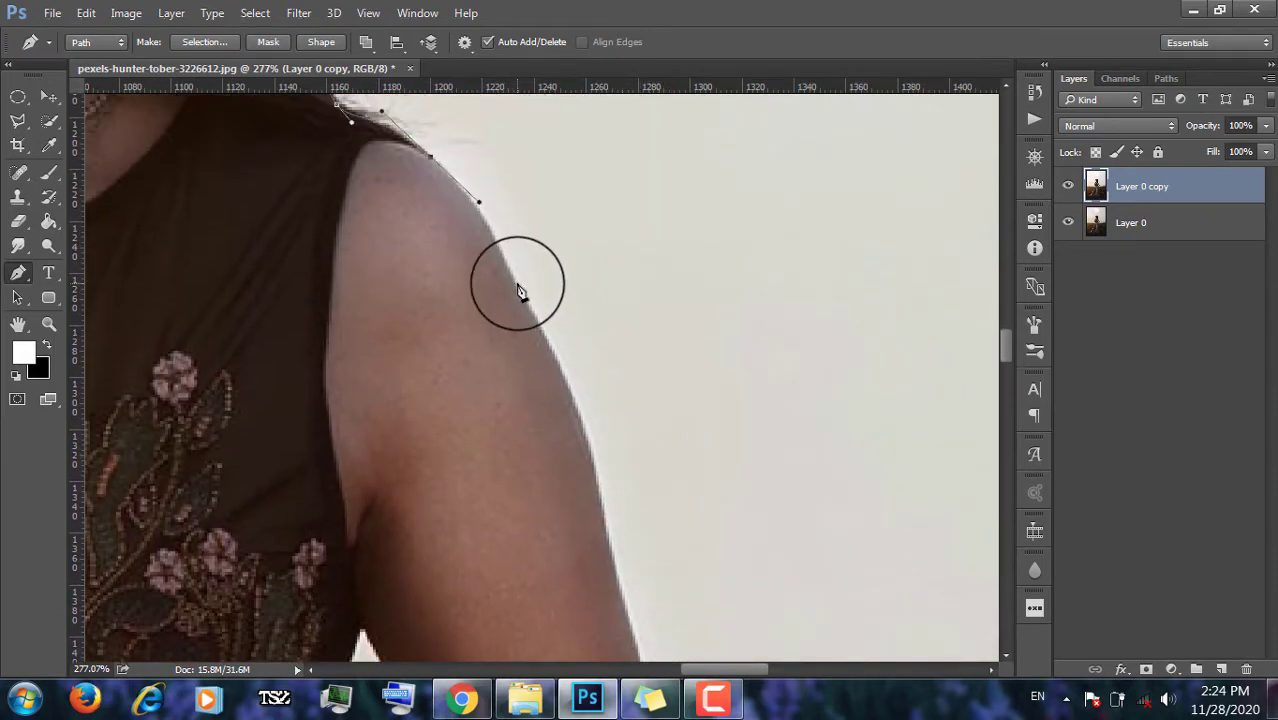
scroll(560, 447, "down", 3)
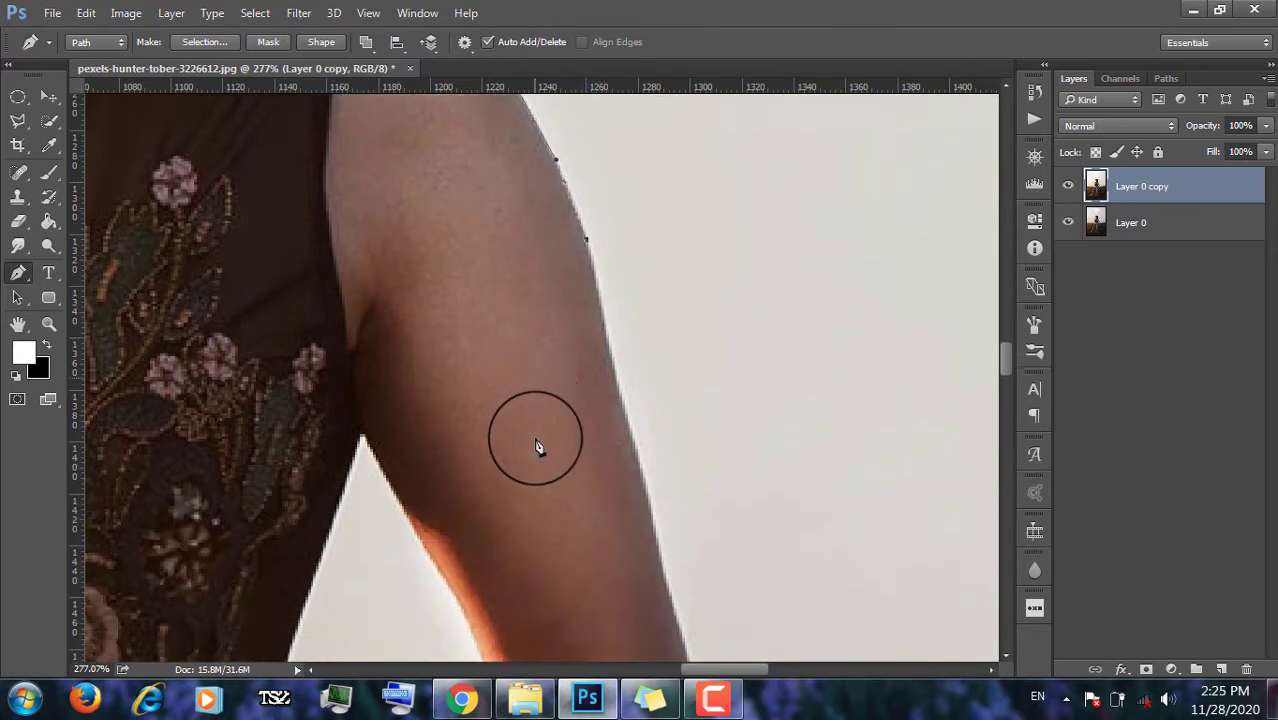
scroll(650, 370, "down", 2)
scroll(682, 508, "down", 2)
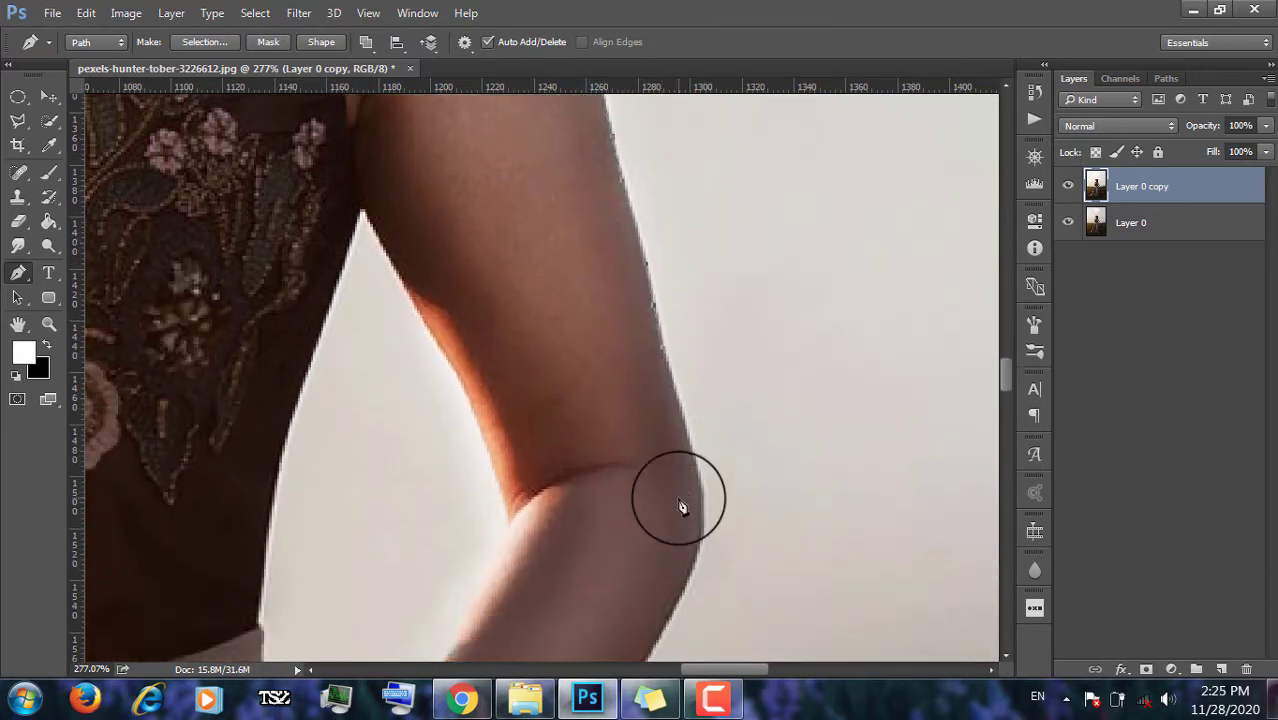
left_click_drag(705, 495, 712, 507)
scroll(600, 420, "down", 3)
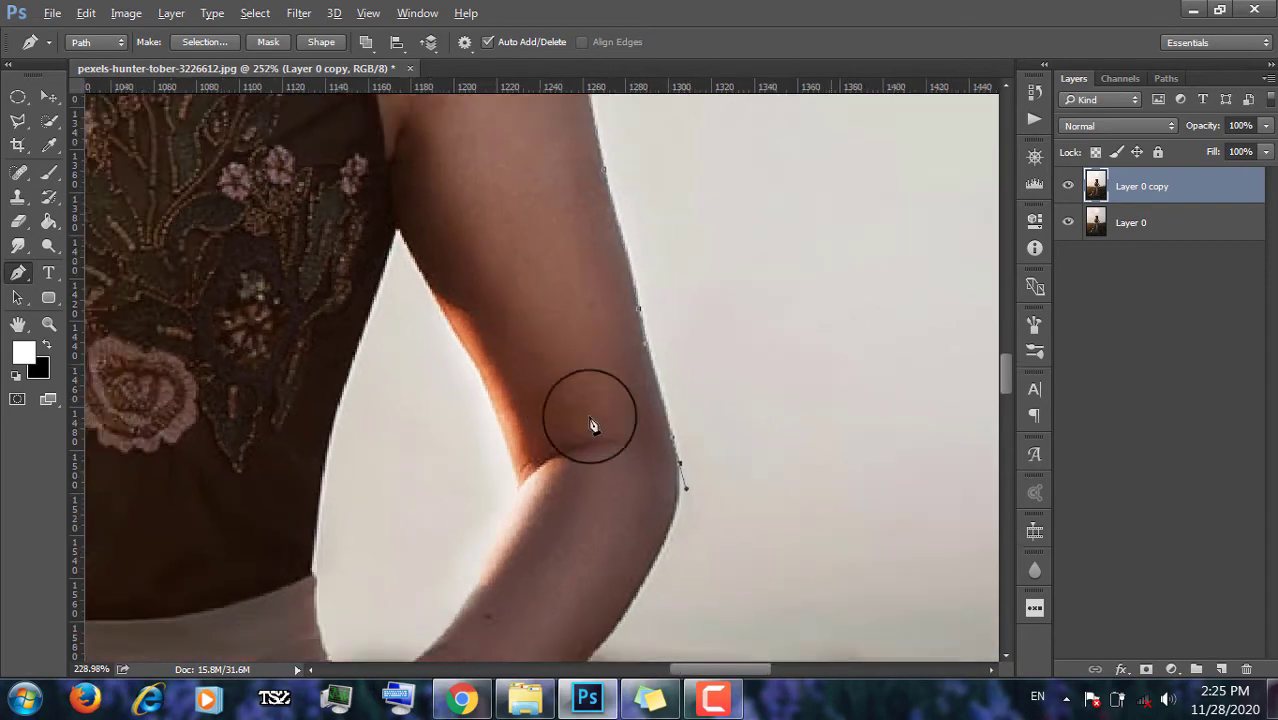
Trace the path around the elbow and along the forearm's outer edge towards the wrist.
scroll(657, 421, "up", 6)
left_click(703, 487)
scroll(672, 471, "down", 7)
scroll(540, 430, "up", 3)
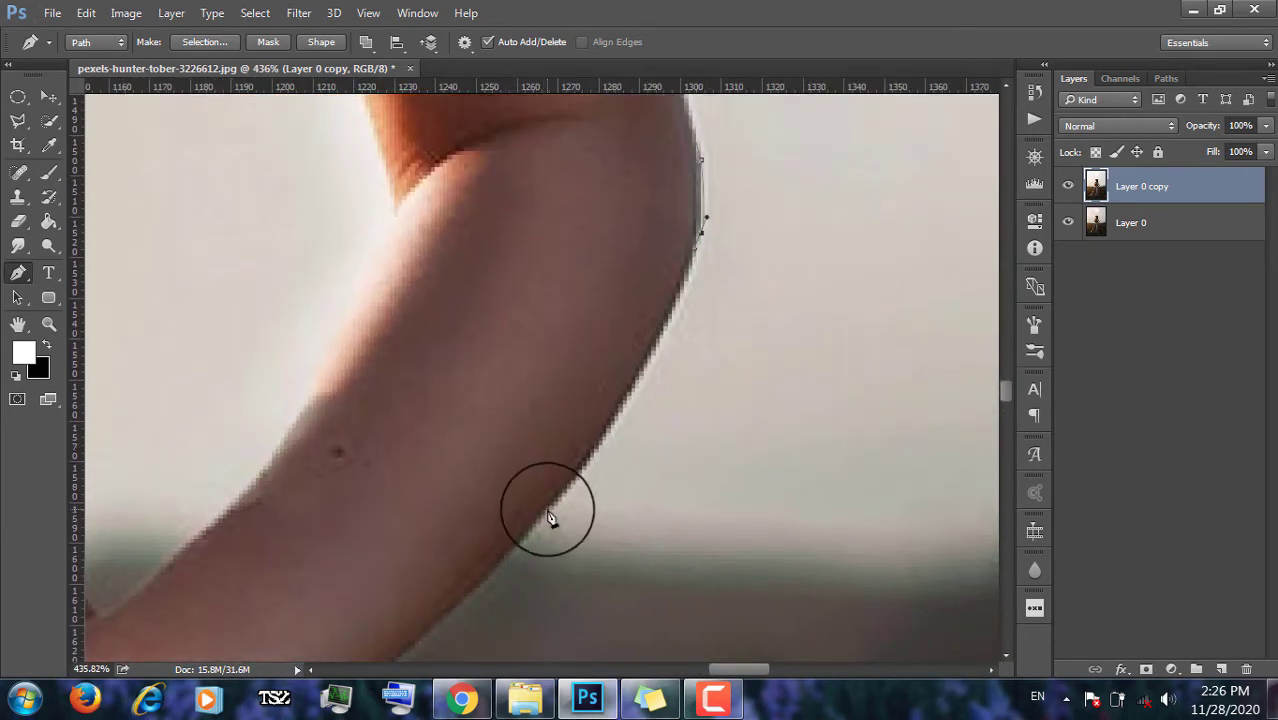
left_click_drag(476, 574, 452, 615)
left_click_drag(499, 499, 658, 261)
left_click(428, 536)
scroll(500, 500, "down", 3)
scroll(425, 448, "left", 1)
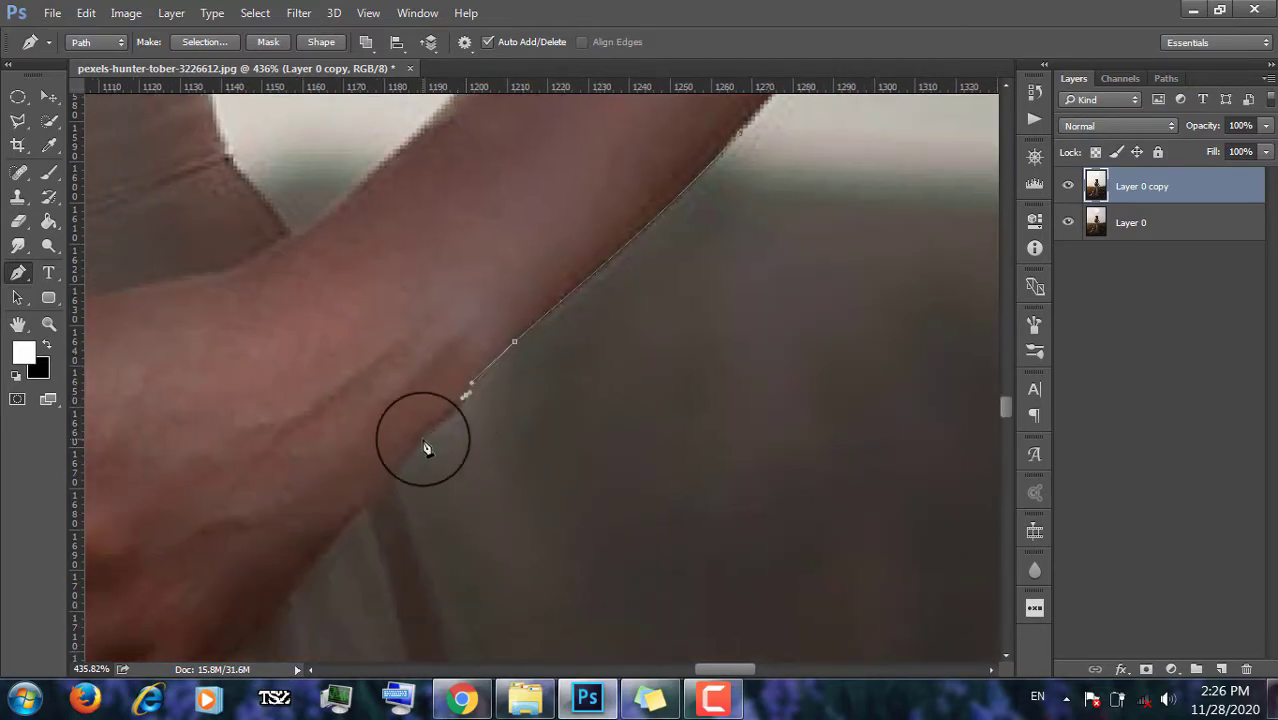
Lead the path past the wrist and onto the skirt's outer edge beside the hand with the ring.
scroll(412, 500, "down", 8)
scroll(422, 565, "up", 7)
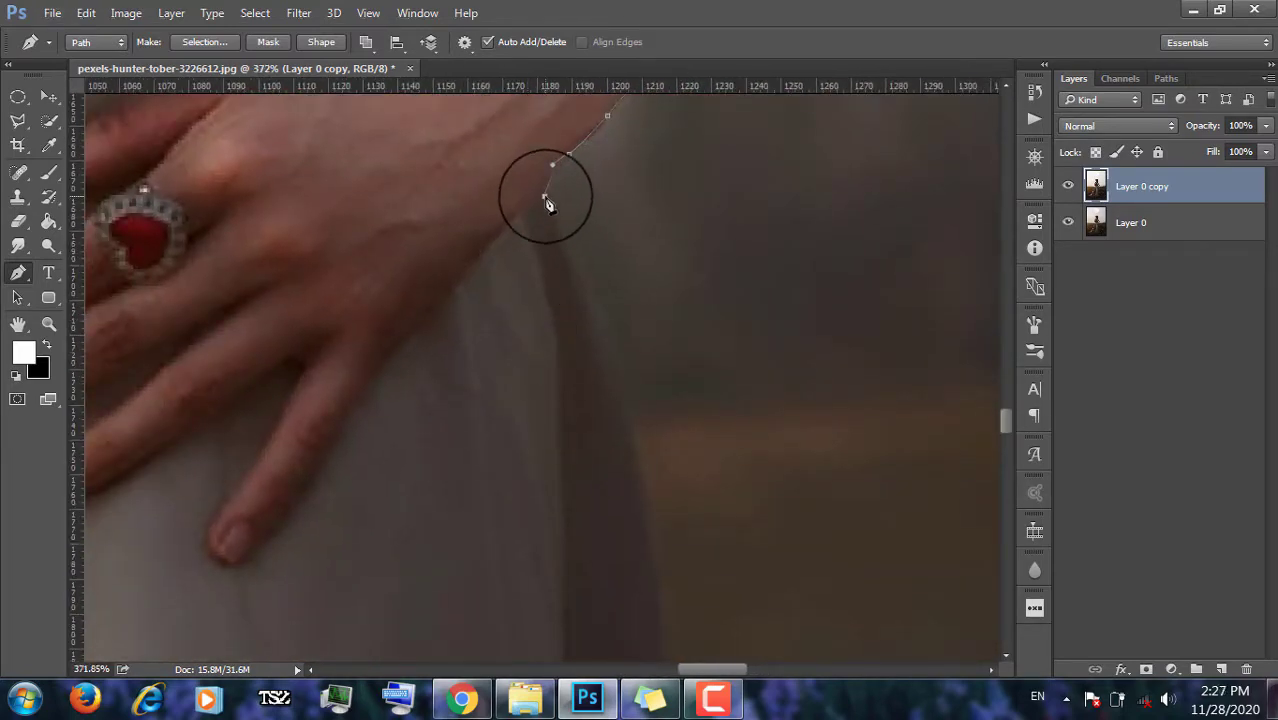
scroll(547, 204, "down", 2)
left_click_drag(608, 420, 633, 588)
scroll(571, 371, "down", 8)
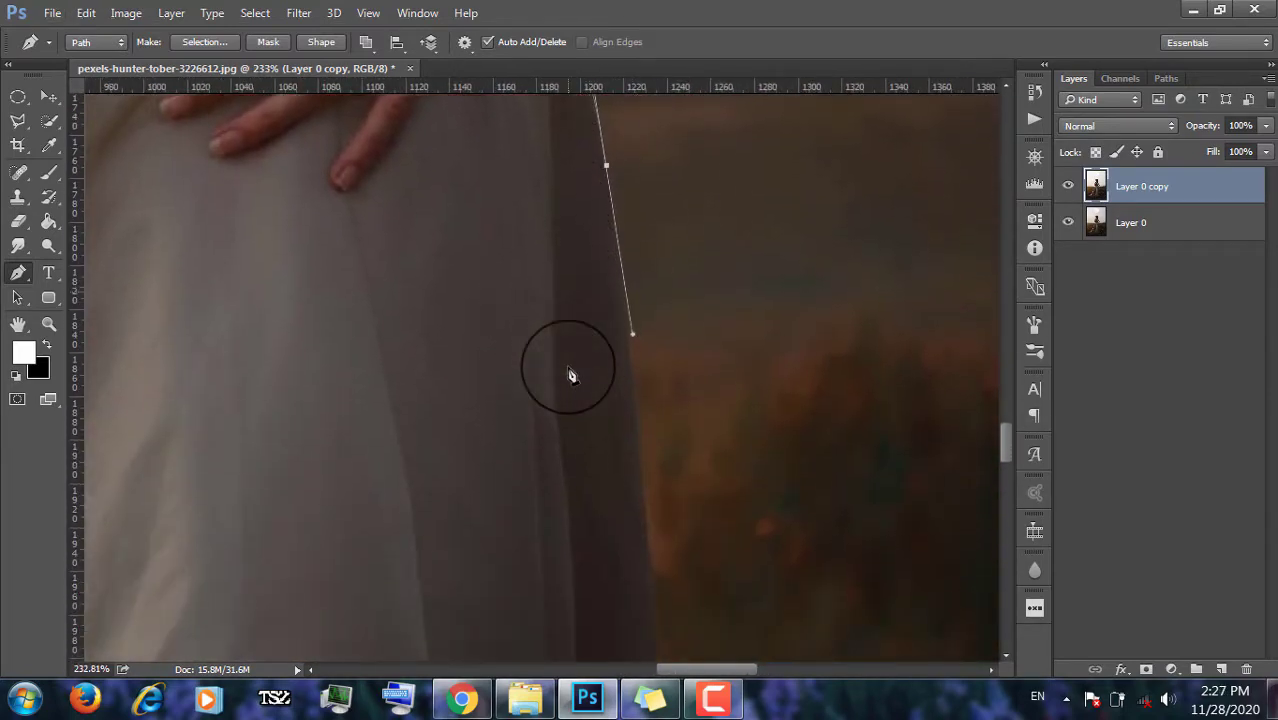
Trace the skirt's long outer edge down to the flared hem in the grass.
scroll(620, 507, "down", 1)
scroll(613, 450, "down", 14)
left_click_drag(619, 500, 644, 526)
scroll(650, 503, "up", 3)
scroll(641, 484, "down", 6)
scroll(650, 482, "down", 5)
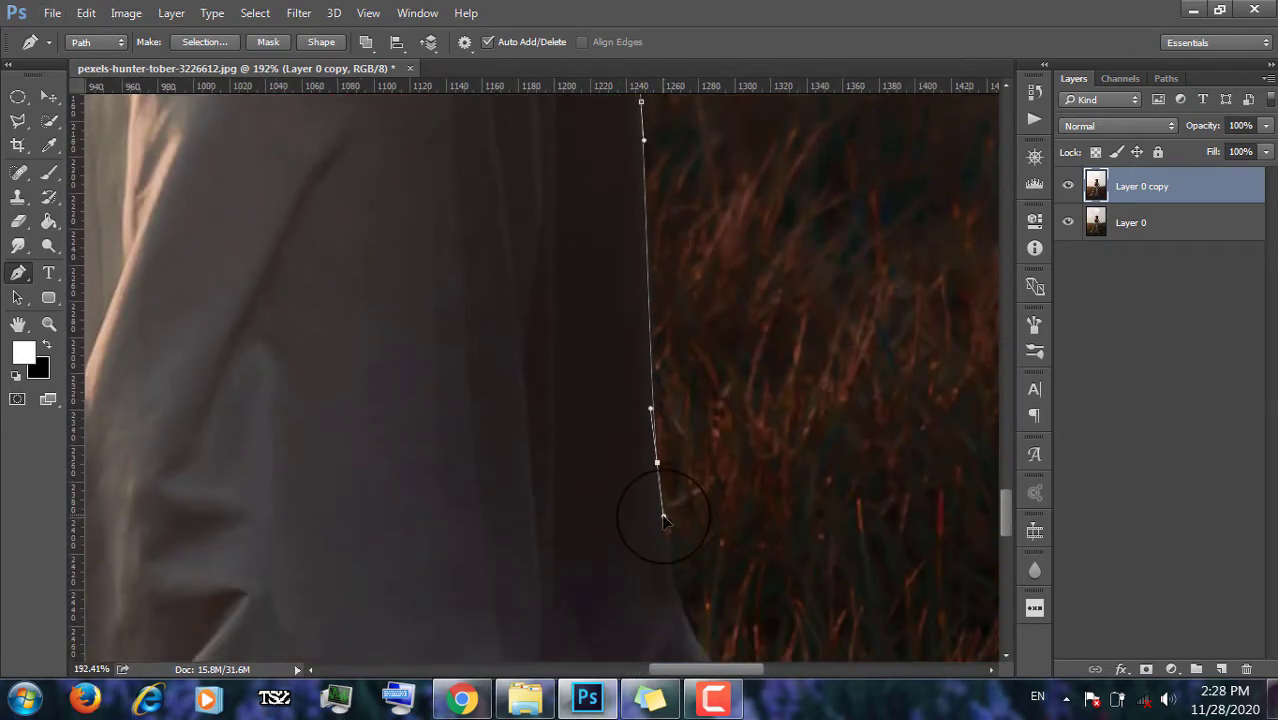
scroll(664, 520, "down", 6)
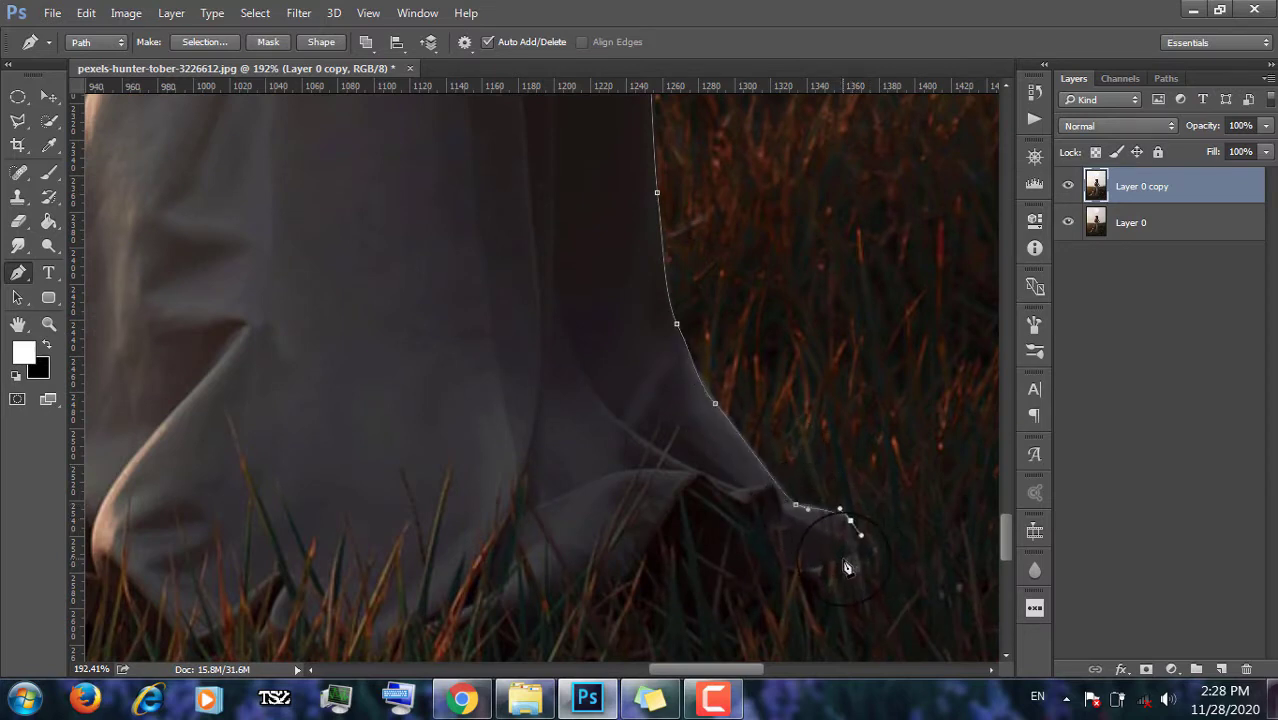
Trace the path around the hem's flared corner and along the first part of the hem above the grass.
left_click_drag(541, 566, 633, 434)
left_click_drag(694, 466, 659, 470)
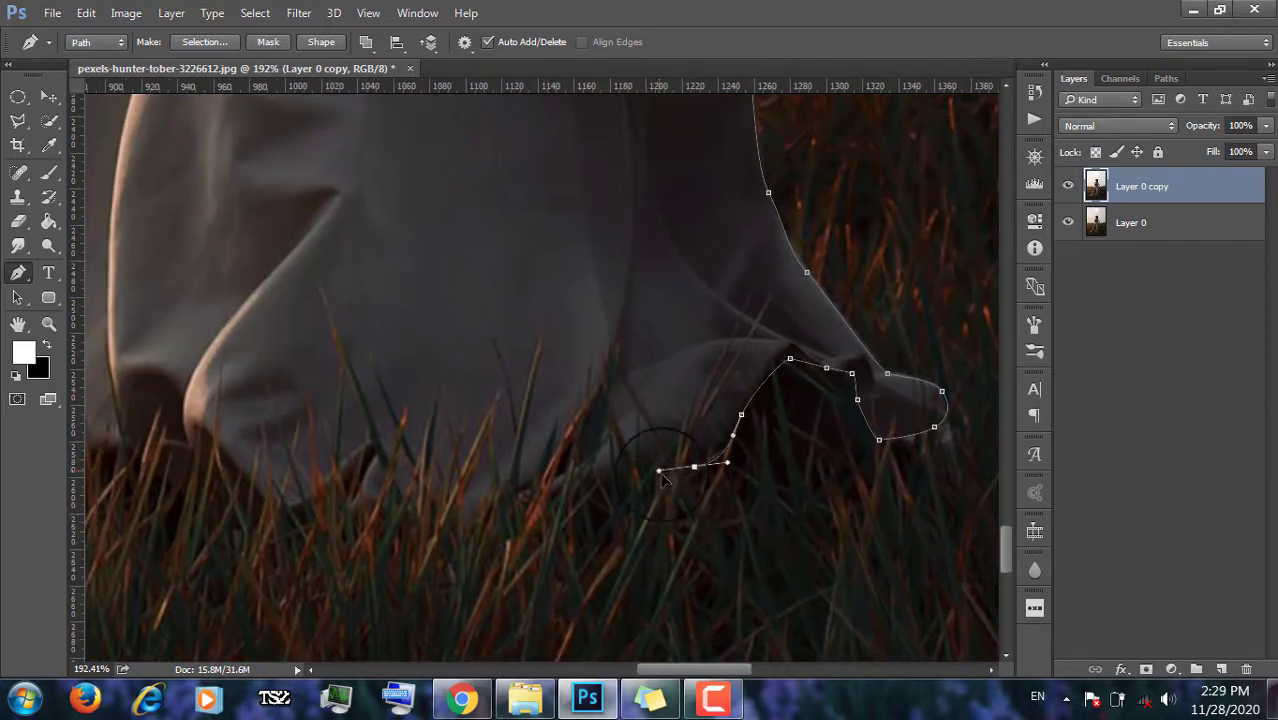
left_click(498, 516)
left_click_drag(438, 520, 421, 519)
left_click_drag(362, 520, 276, 502)
left_click_drag(214, 448, 206, 447)
Continue the path along the middle folds of the skirt's hem towards the spread-out train.
left_click_drag(344, 547, 778, 508)
left_click_drag(625, 447, 562, 423)
left_click_drag(531, 432, 519, 457)
left_click_drag(507, 442, 407, 448)
left_click_drag(324, 409, 304, 387)
left_click_drag(358, 545, 688, 551)
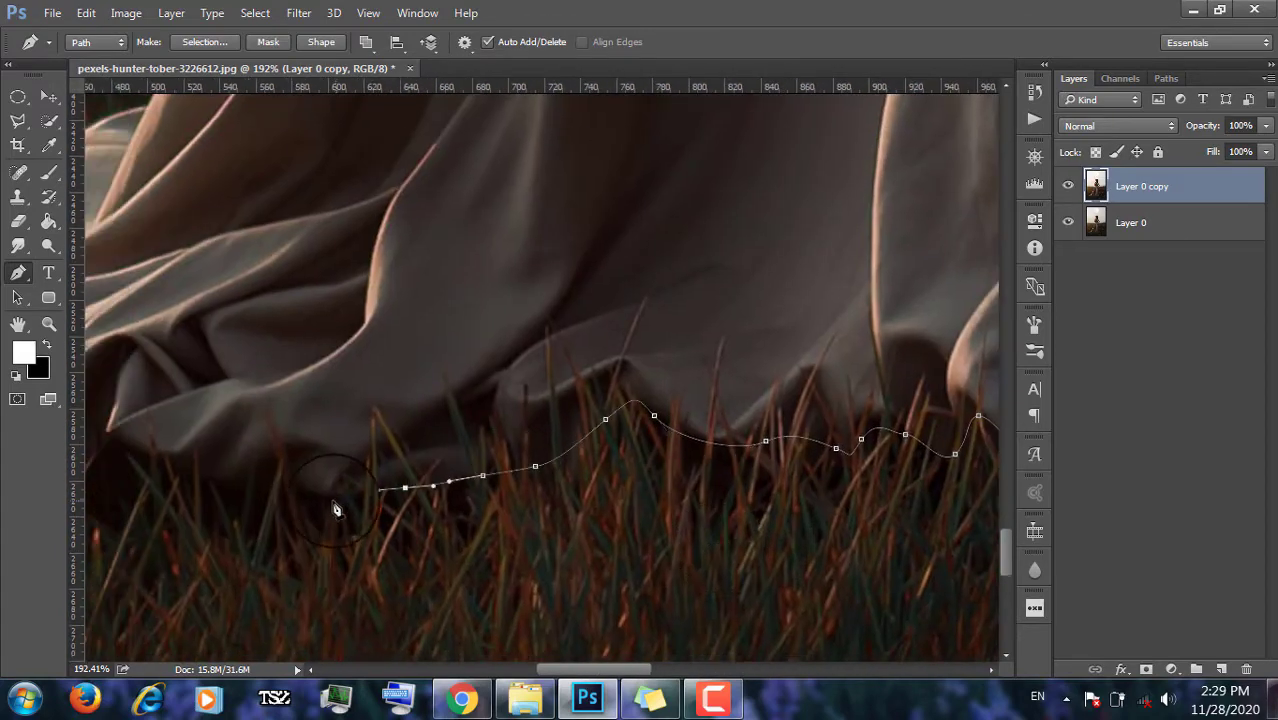
left_click_drag(190, 462, 172, 457)
left_click(108, 437)
Trace the train's lower folds around its far tip and back over the first upper fold.
left_click_drag(298, 524, 800, 503)
left_click_drag(548, 442, 497, 451)
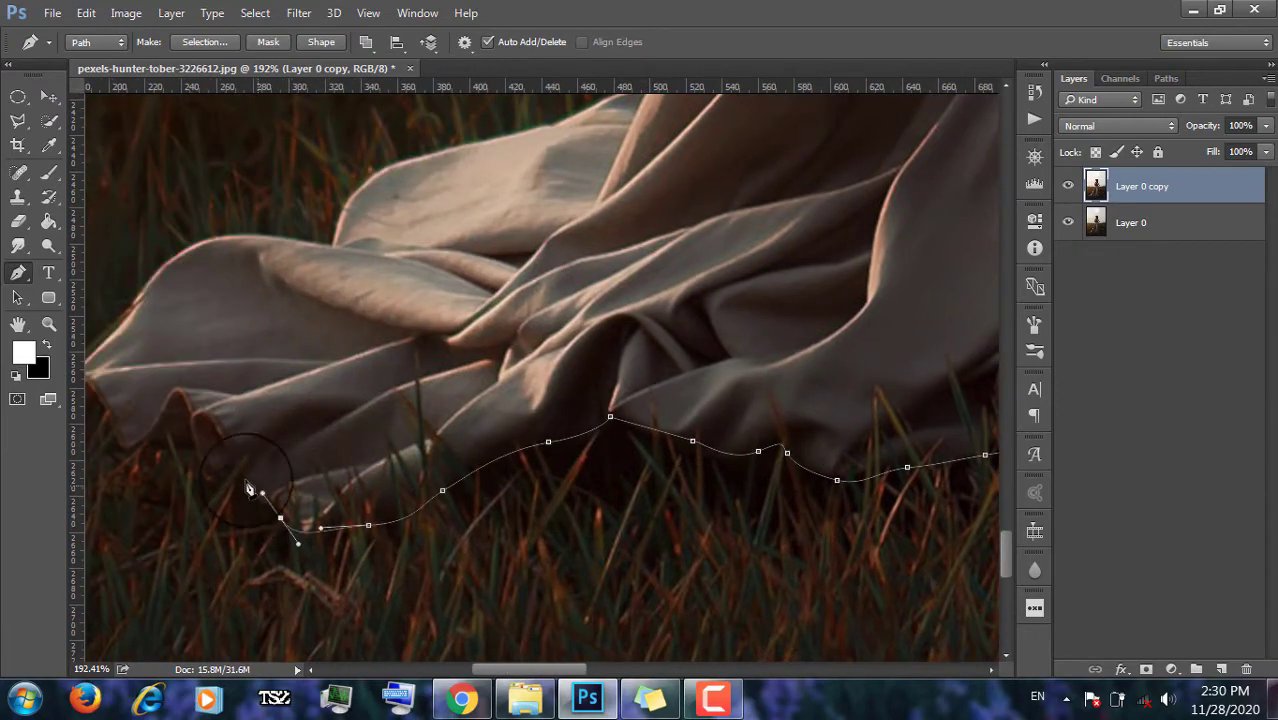
left_click_drag(115, 436, 112, 404)
left_click_drag(228, 532, 504, 537)
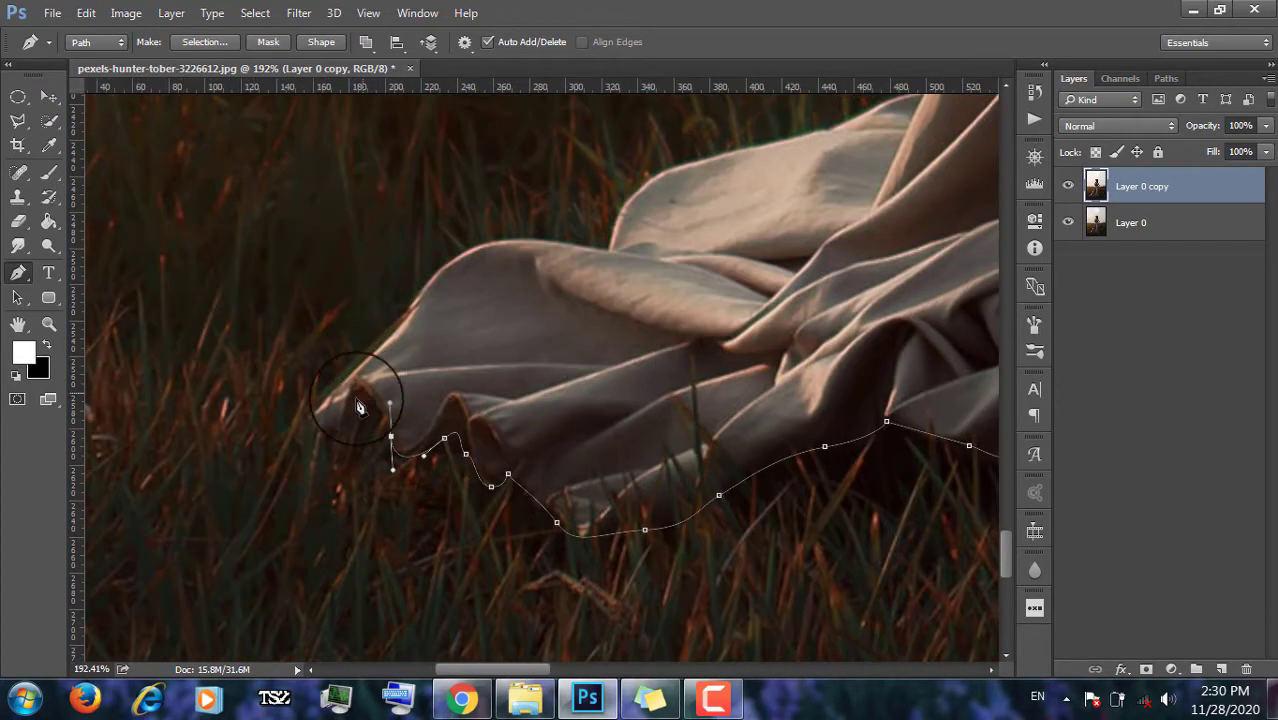
left_click_drag(573, 242, 592, 244)
left_click(610, 249)
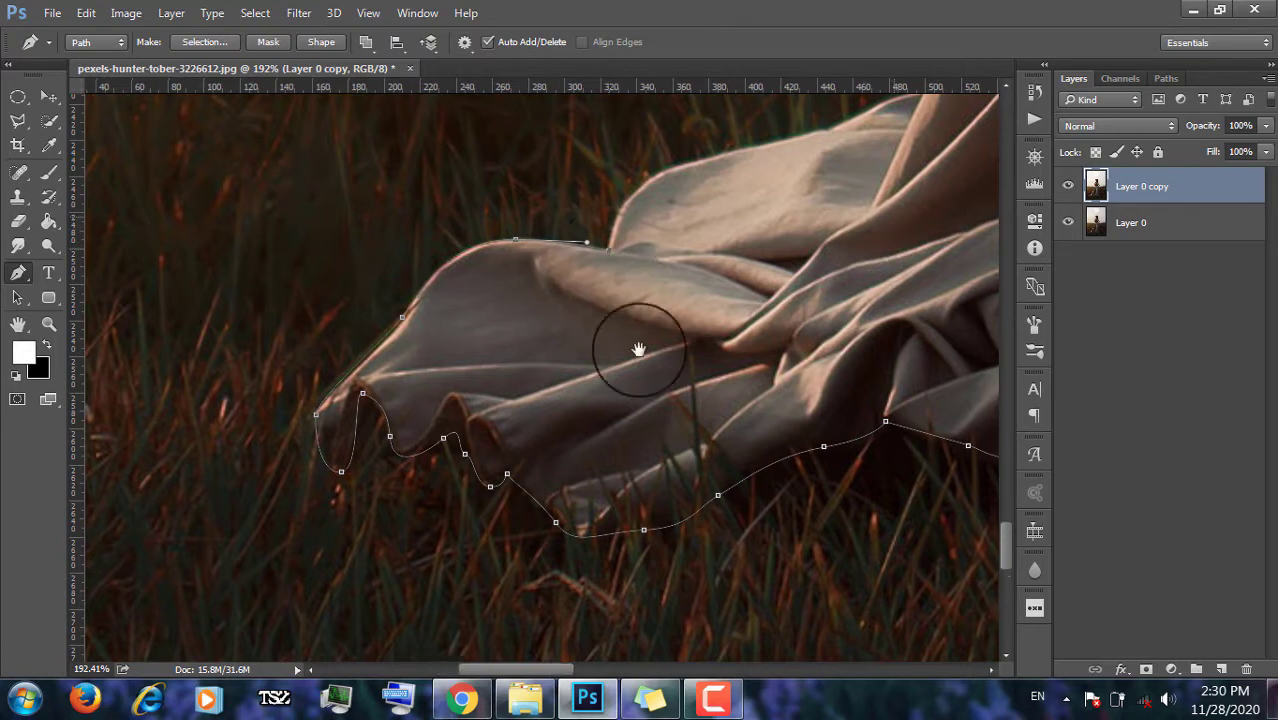
Trace the upper edge of the train's raised fold to where it meets the standing part of the skirt.
left_click_drag(639, 348, 209, 559)
left_click_drag(400, 341, 593, 322)
key("ctrl+z")
left_click_drag(229, 388, 278, 372)
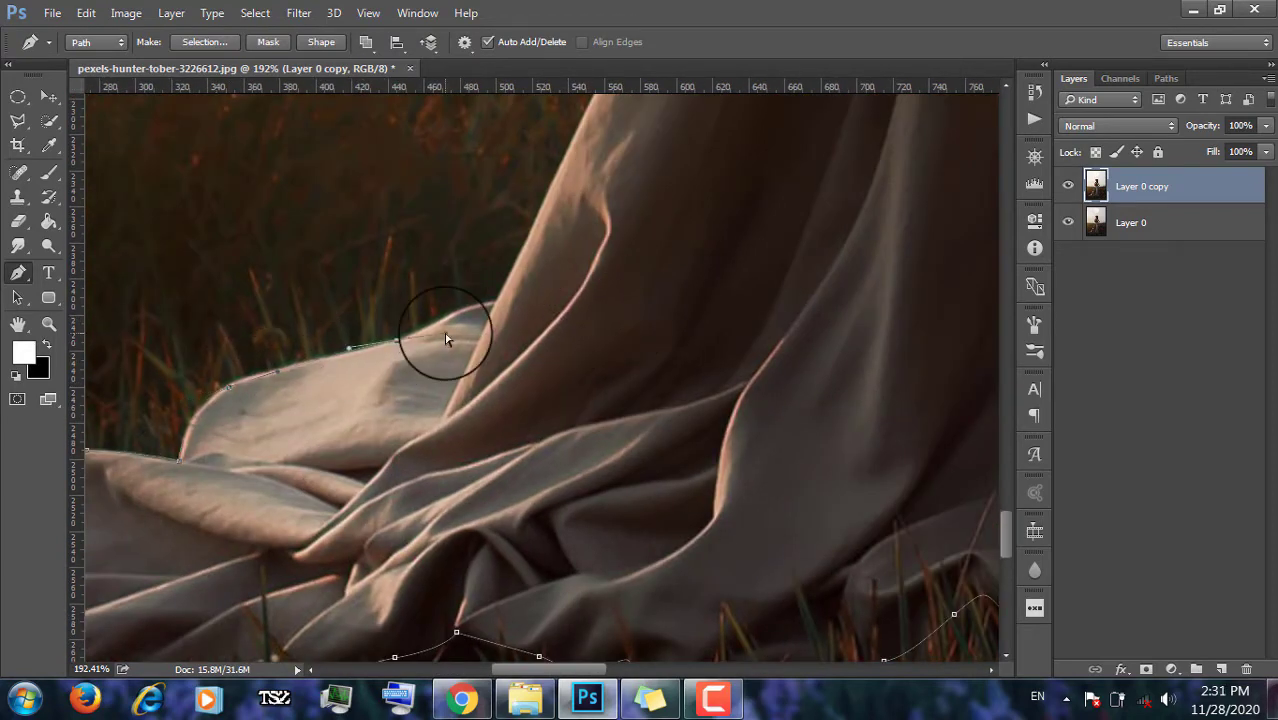
left_click_drag(395, 342, 408, 340)
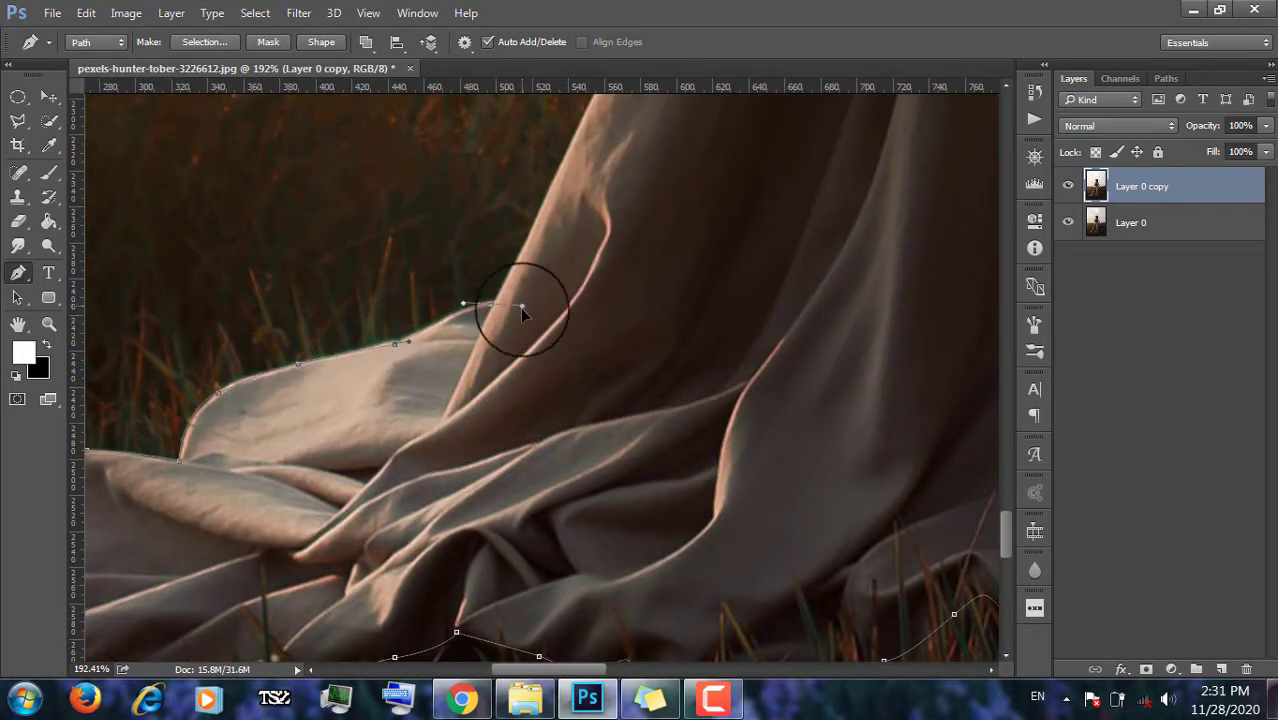
Trace the skirt's sunlit edge from the train up to just below the waistband.
scroll(520, 310, "up", 5)
left_click_drag(780, 341, 436, 565)
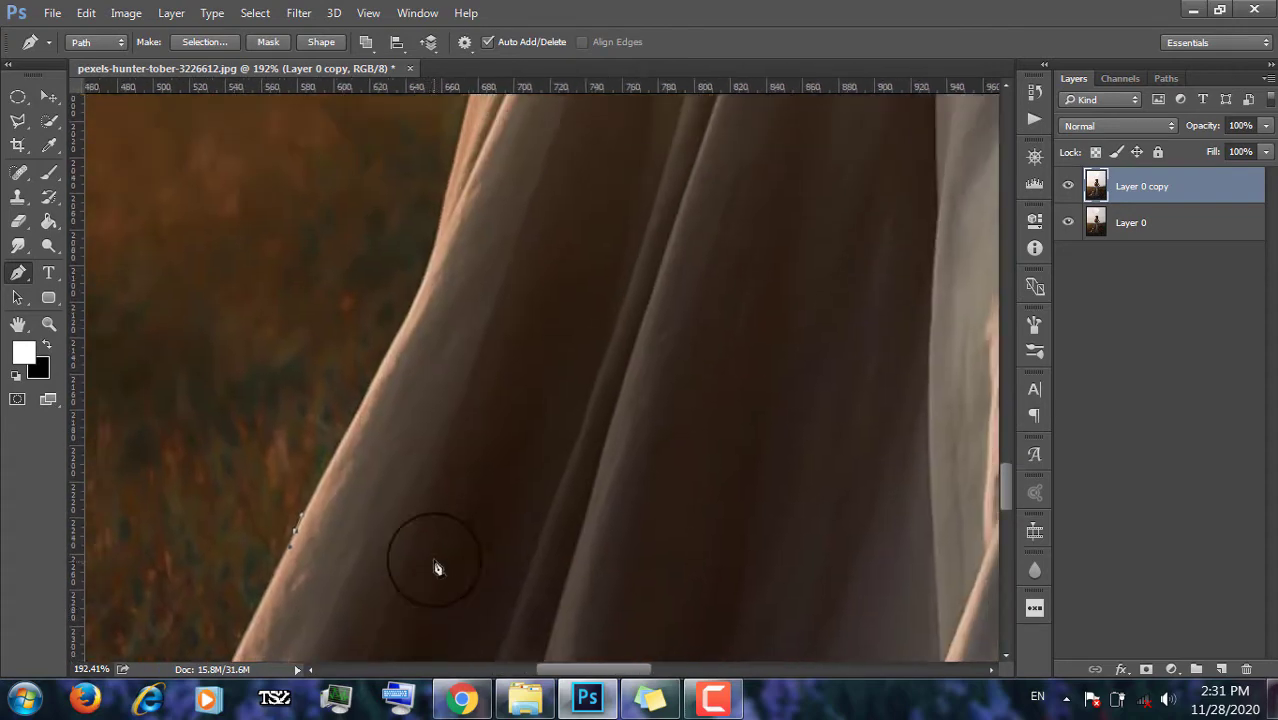
scroll(436, 563, "down", 3)
left_click_drag(406, 367, 414, 342)
left_click_drag(449, 199, 436, 534)
left_click_drag(472, 252, 487, 213)
left_click_drag(767, 322, 659, 569)
left_click_drag(444, 309, 486, 259)
left_click_drag(512, 235, 516, 229)
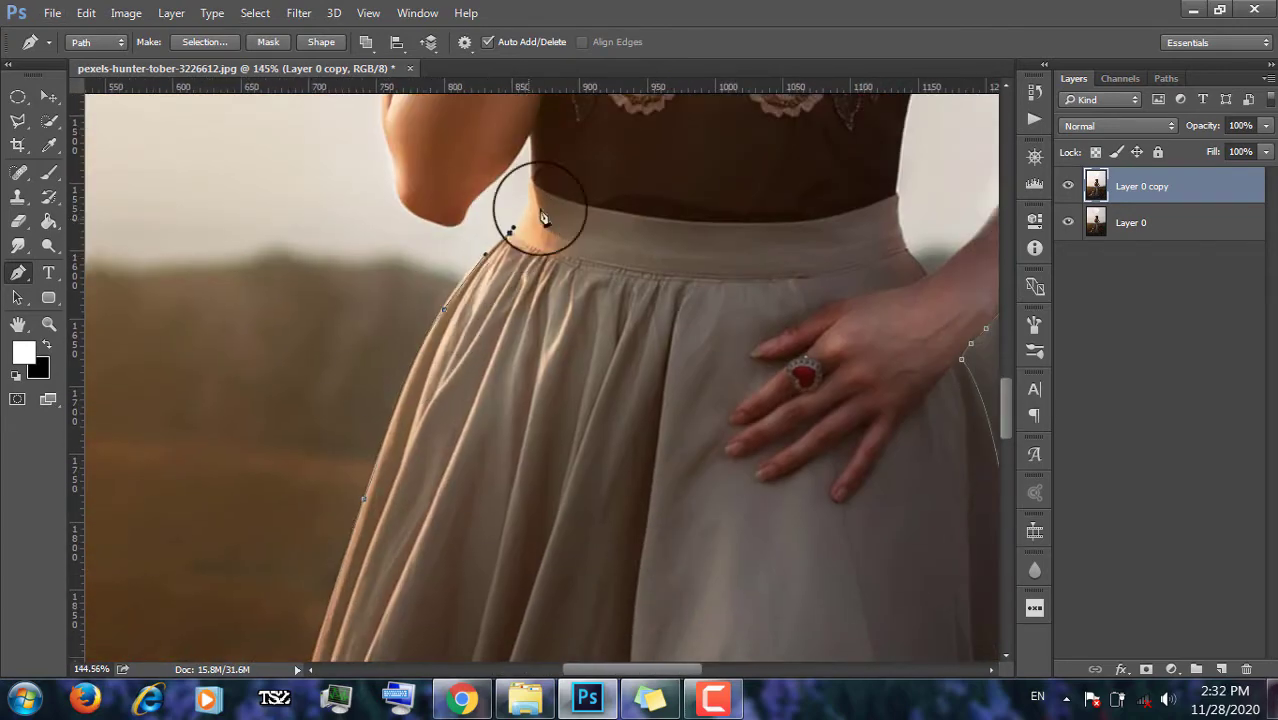
Continue the path past the waistband and up the top's side to the gap beneath the raised arm.
left_click_drag(534, 183, 535, 157)
scroll(516, 142, "up", 12)
left_click(562, 274)
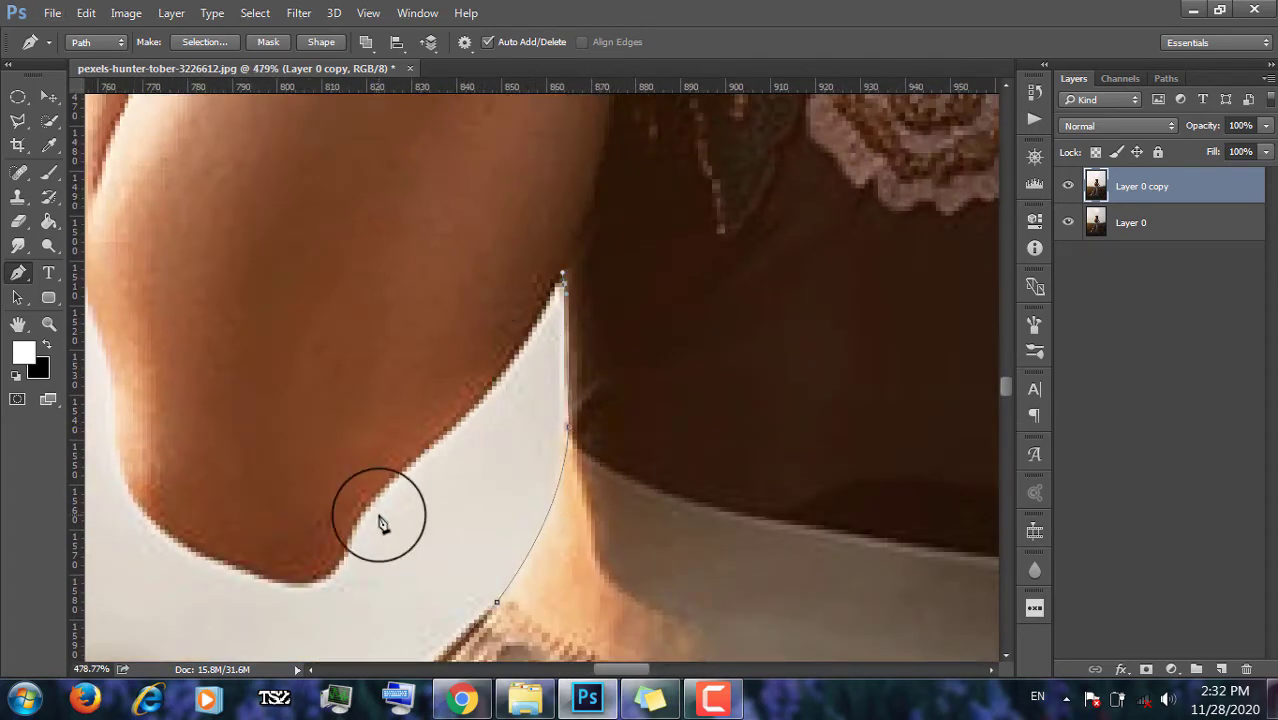
Trace the path around the underside of the raised arm's elbow and onto its outer edge.
left_click(362, 512)
left_click(345, 542)
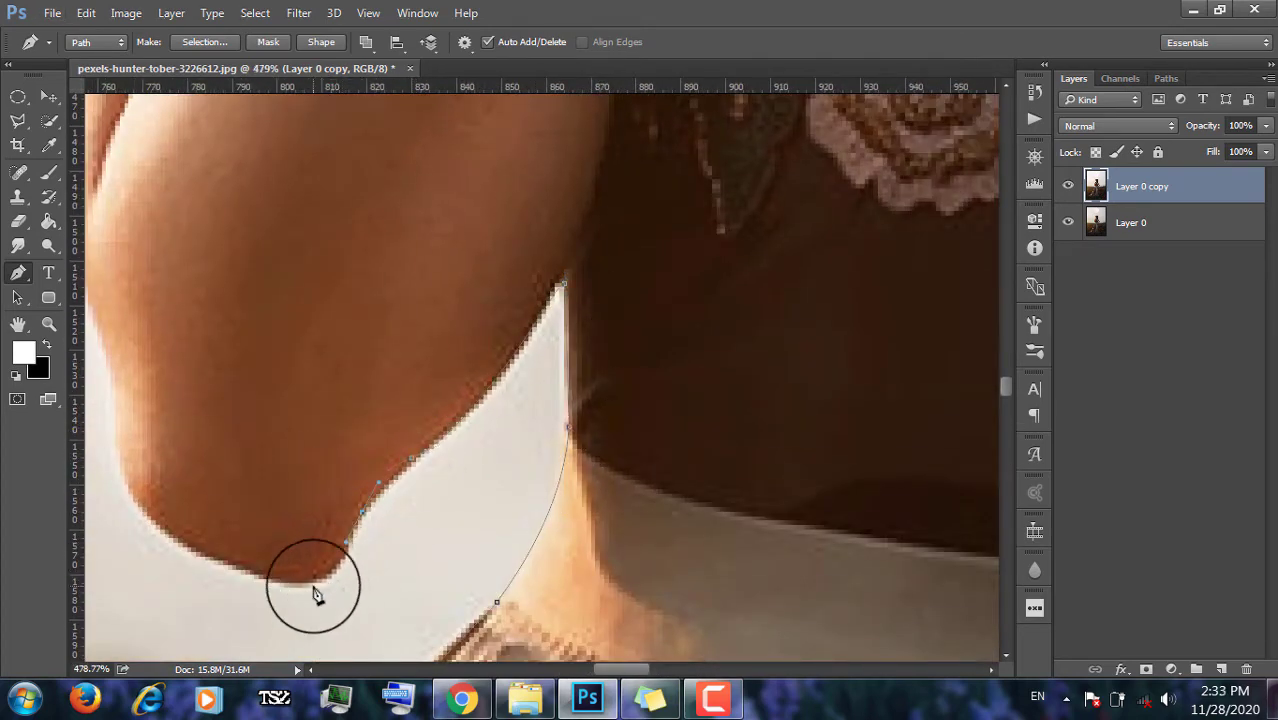
left_click_drag(313, 578, 283, 580)
left_click_drag(128, 489, 100, 414)
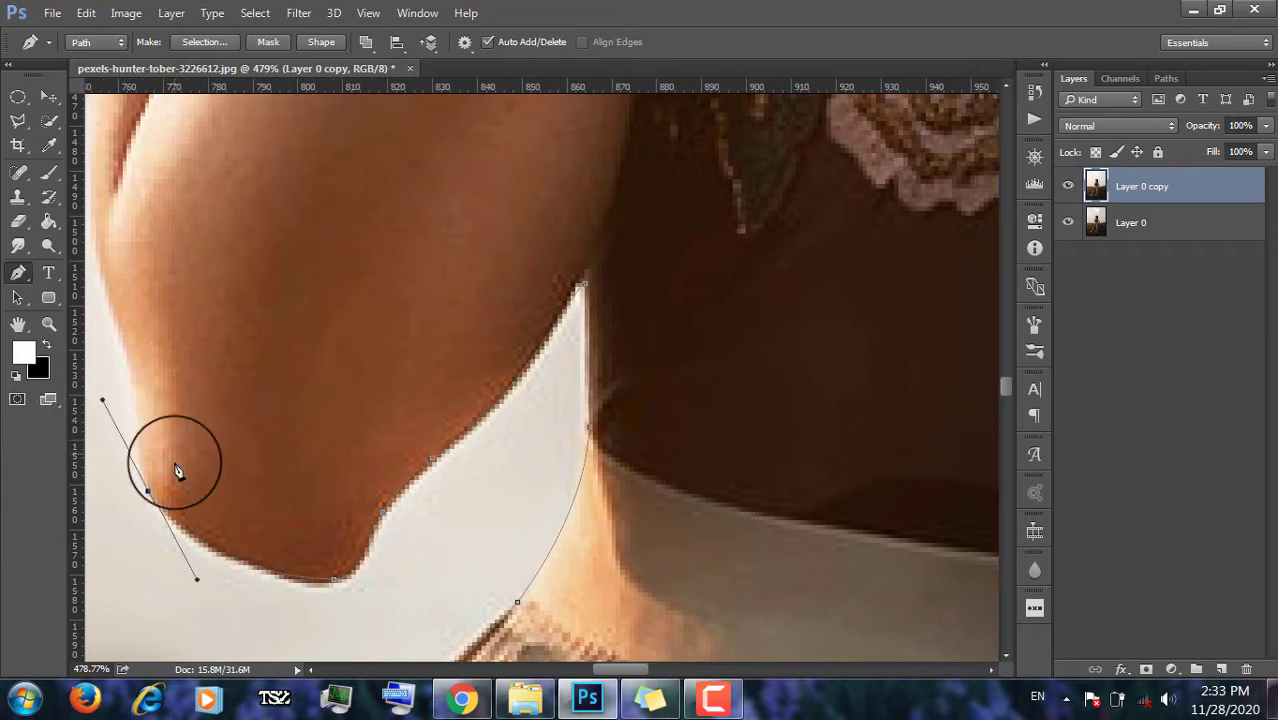
key("ctrl+z")
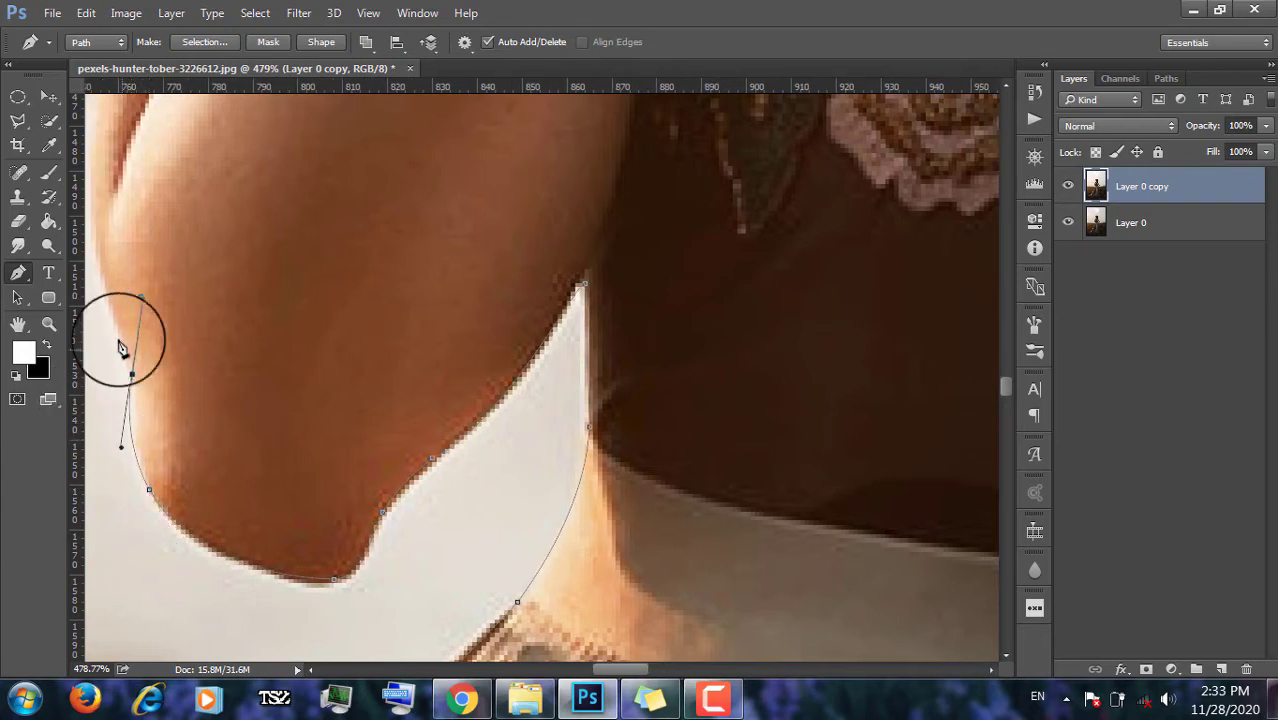
left_click_drag(608, 669, 605, 667)
scroll(495, 523, "down", 1)
left_click_drag(160, 226, 168, 178)
key("ctrl+z")
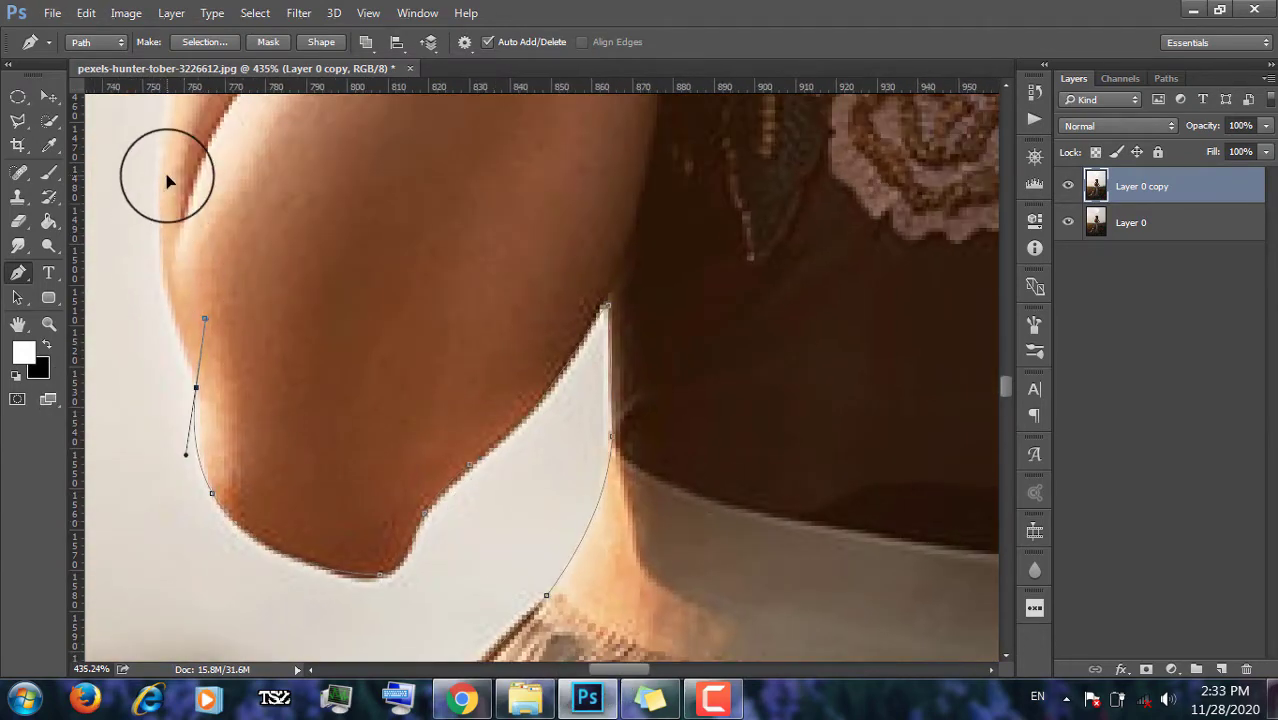
Trace the raised arm's outer edge from just above the elbow up to the start of the shoulder curve.
left_click(196, 387, "alt")
left_click_drag(160, 228, 163, 161)
left_click_drag(168, 154, 172, 148)
scroll(215, 490, "up", 5)
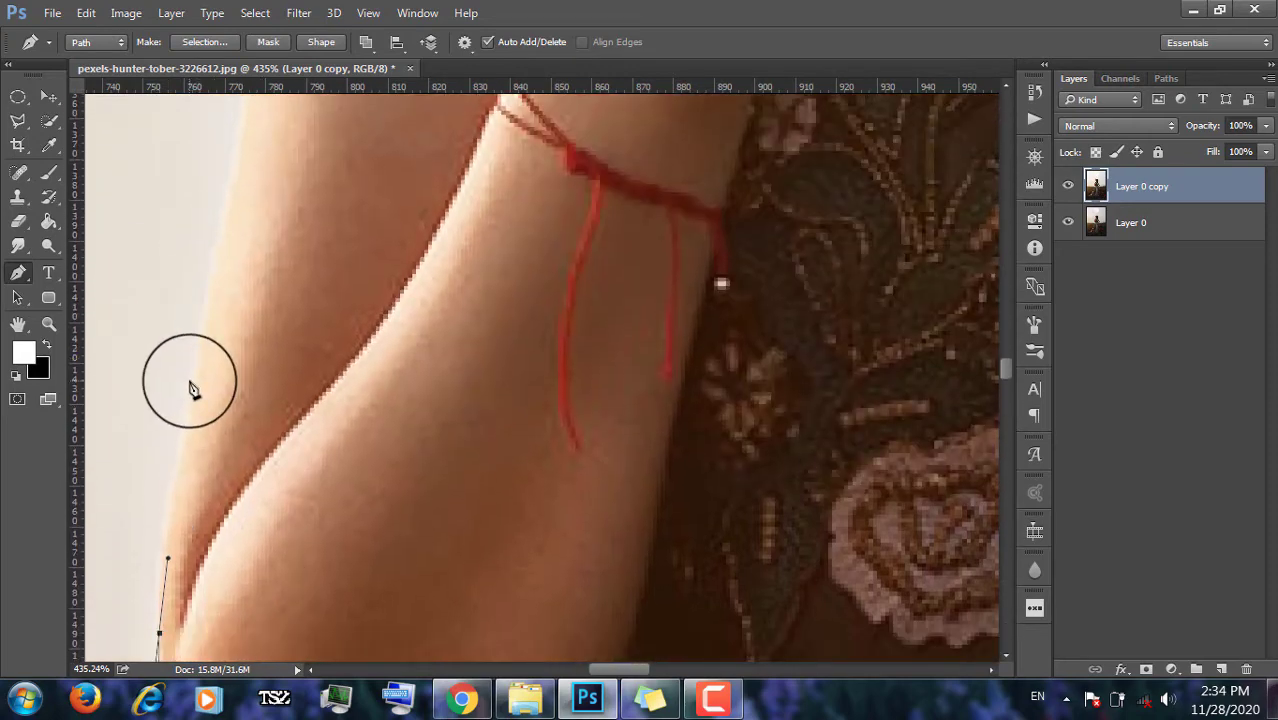
left_click_drag(171, 461, 200, 419)
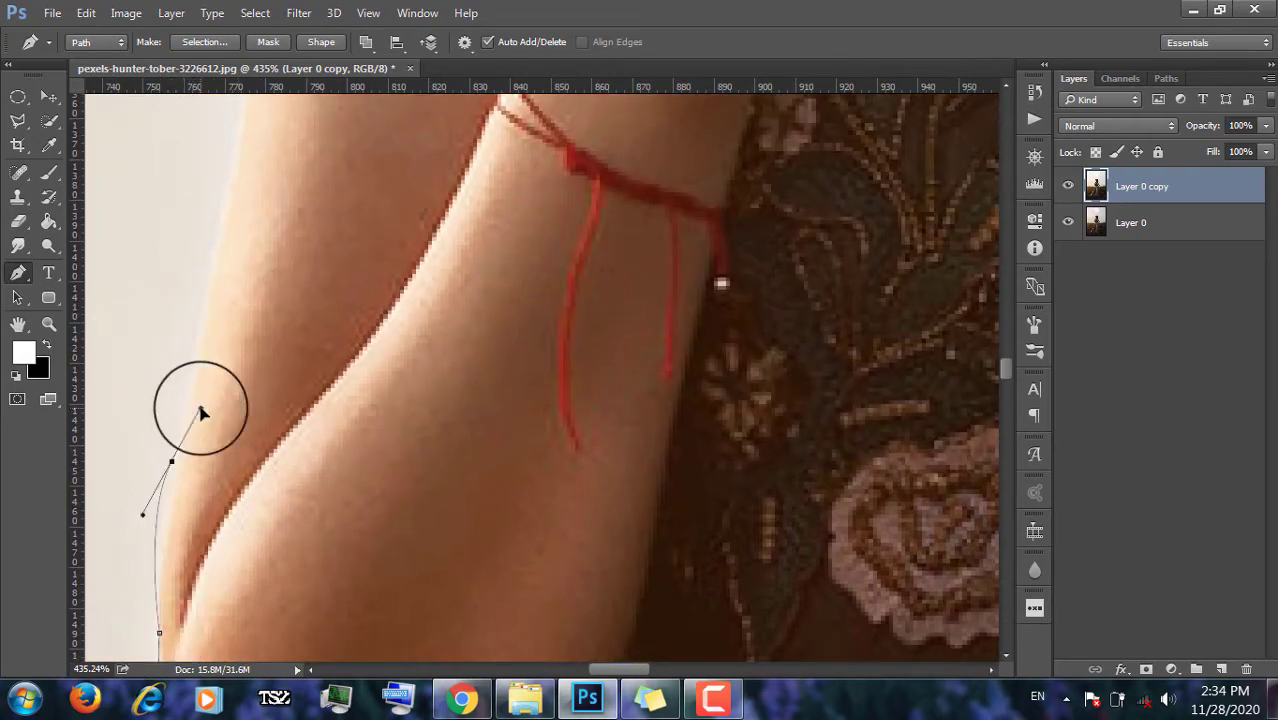
left_click_drag(229, 175, 233, 129)
scroll(242, 215, "up", 4)
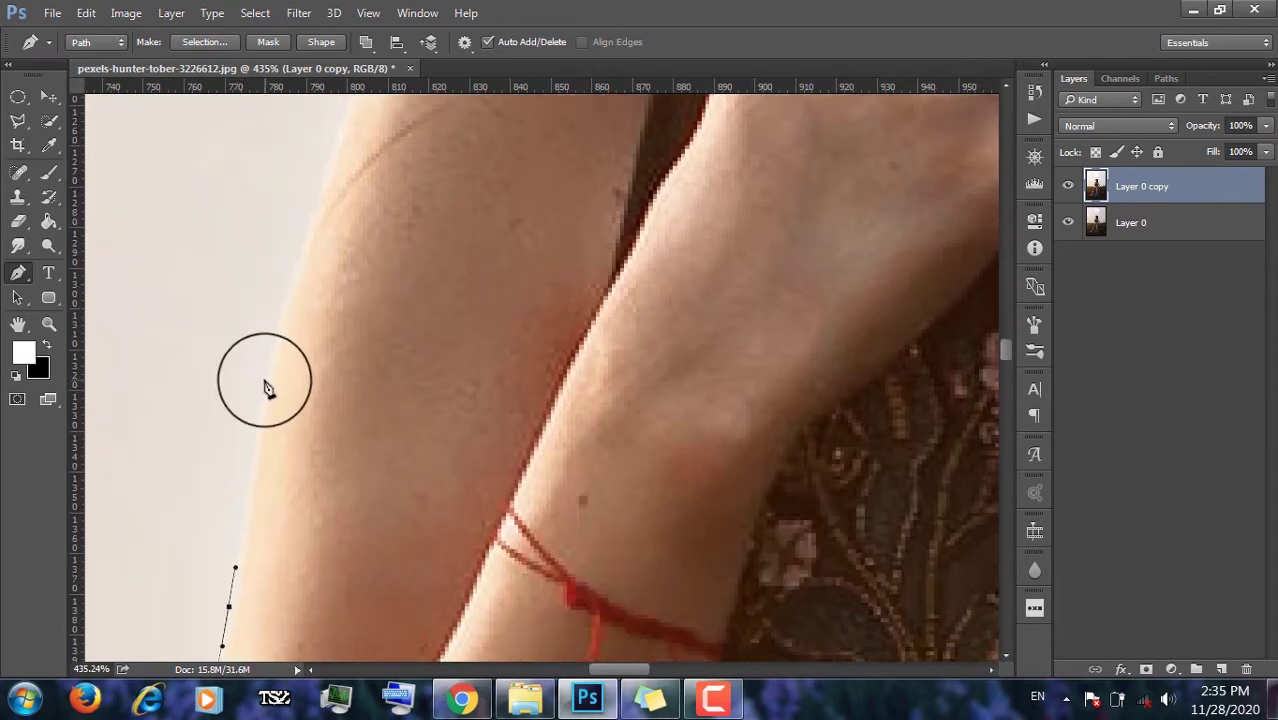
left_click_drag(265, 380, 275, 329)
left_click_drag(338, 121, 354, 78)
scroll(379, 281, "up", 4)
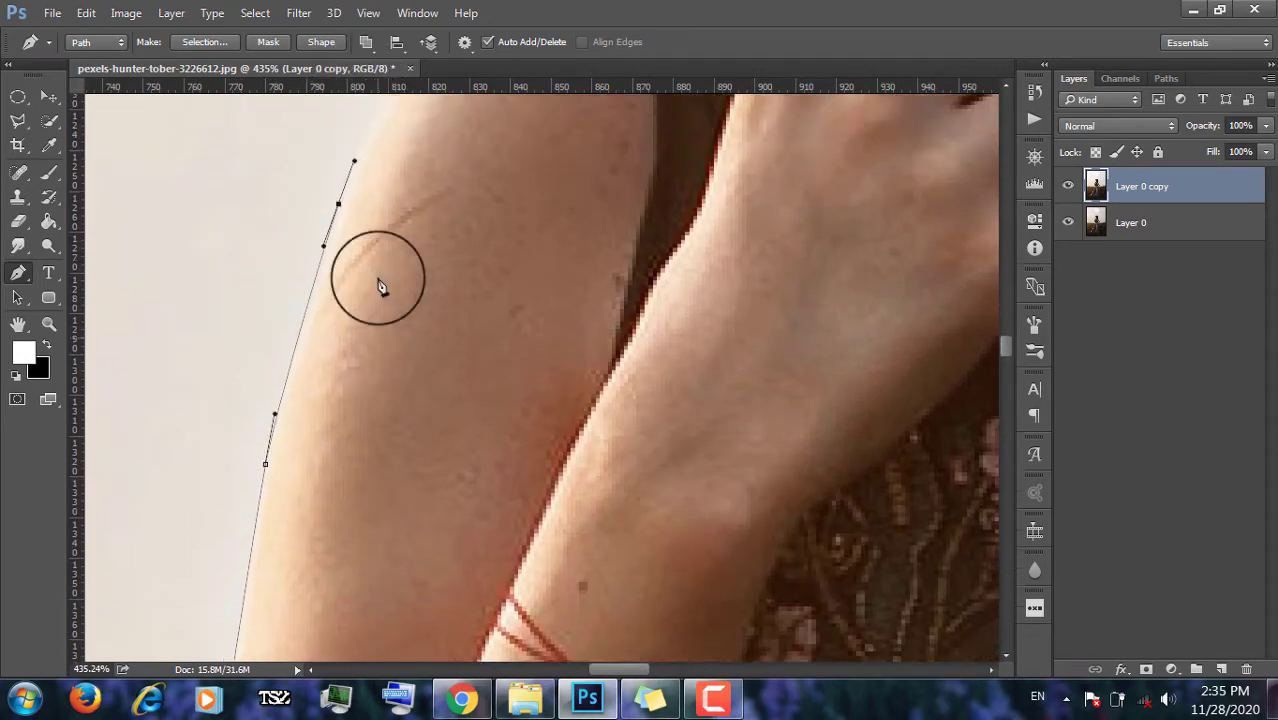
Trace the path over the rounded shoulder and onto the top's strap beside the hanging hair.
left_click_drag(457, 326, 528, 292)
left_click(527, 292)
left_click_drag(612, 277, 620, 275)
left_click_drag(799, 362, 571, 551)
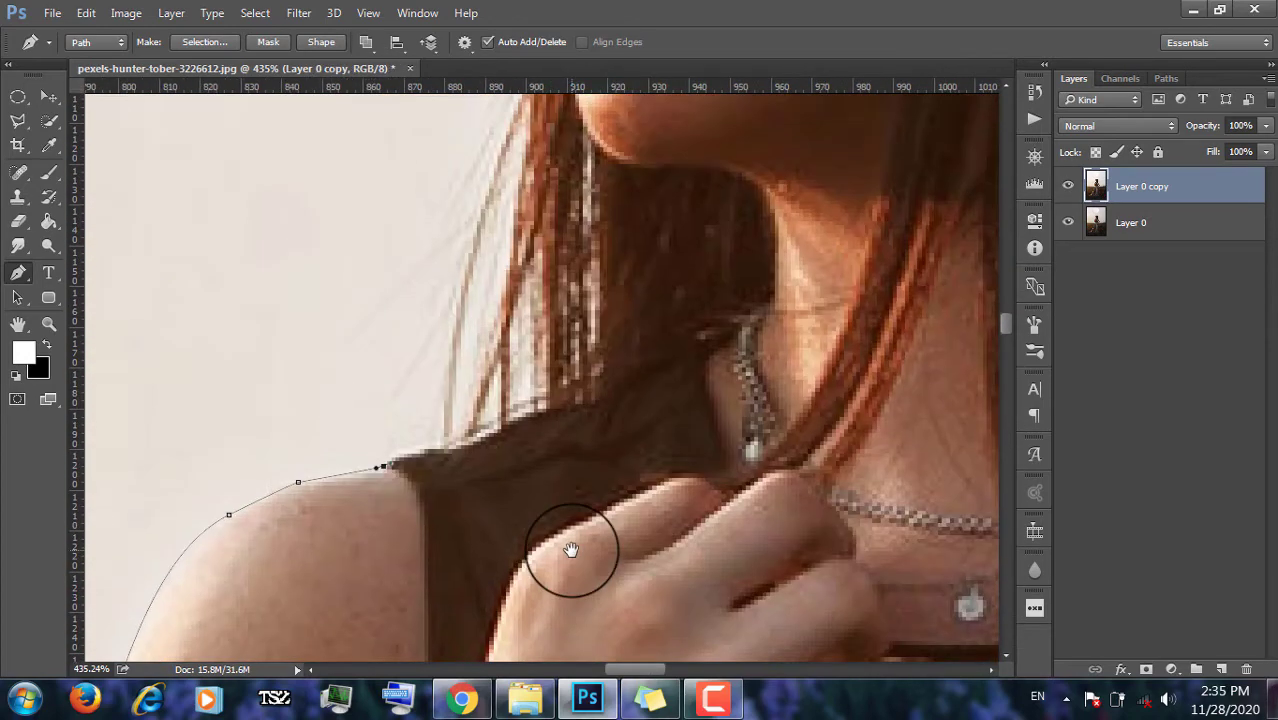
left_click_drag(464, 442, 494, 446)
key("ctrl+z")
left_click(396, 458)
left_click(453, 449, "alt")
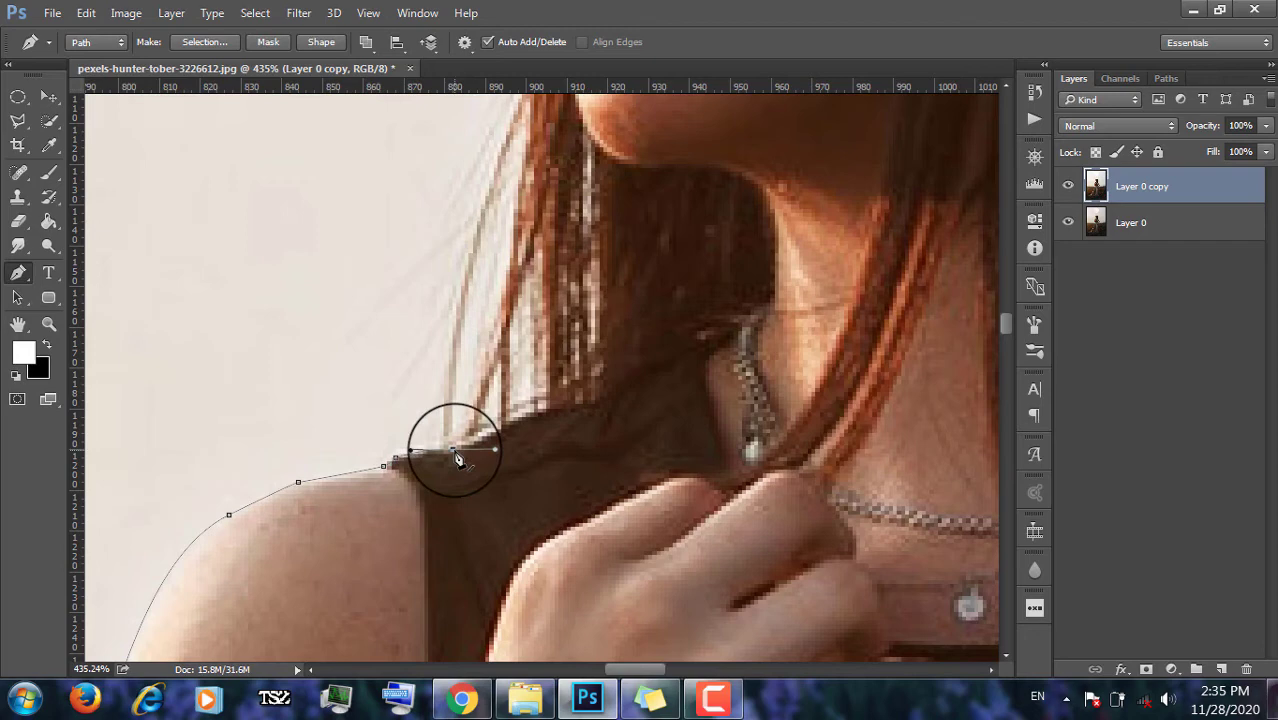
Trace from the strap up the hanging hair and past the lips to the underside of the nose.
left_click(546, 408)
left_click(563, 400)
left_click_drag(534, 307, 445, 185)
scroll(522, 342, "up", 2)
left_click(522, 342)
scroll(522, 448, "up", 2)
left_click(494, 342)
left_click(487, 271)
left_click(487, 273, "alt")
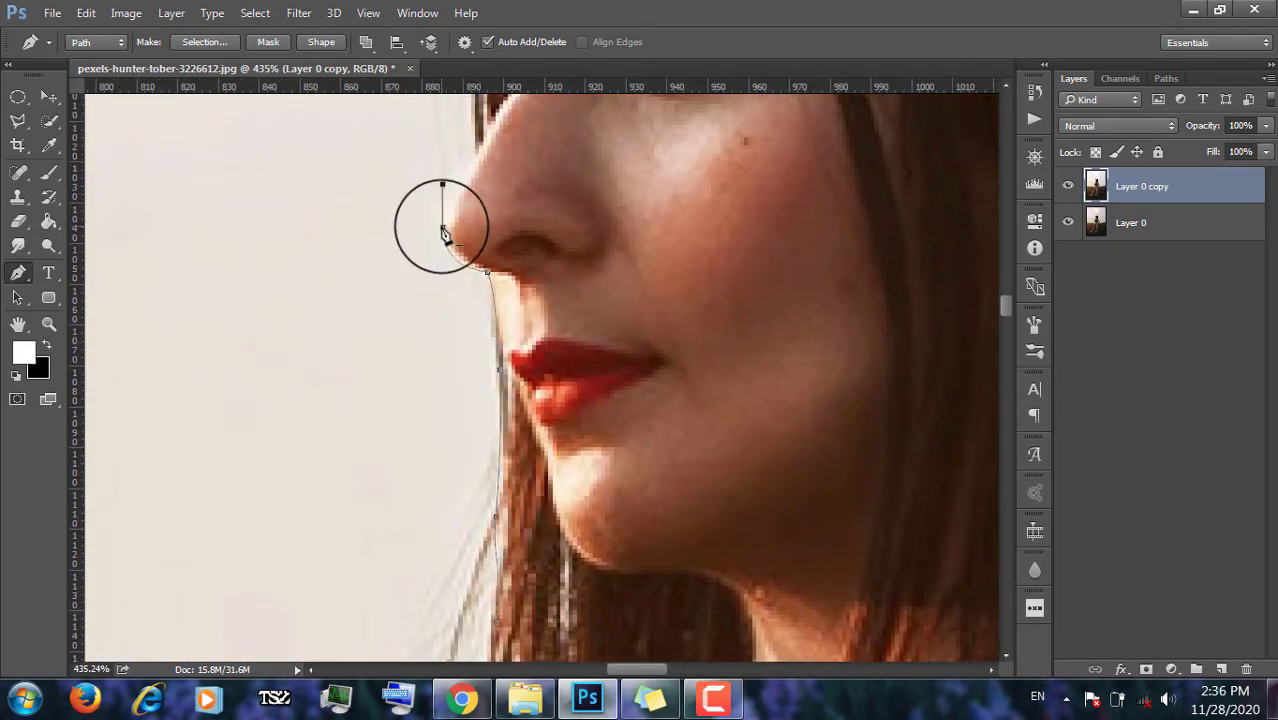
Trace around the nose and up the eye-side hair strand, closing the path at the hat brim.
scroll(444, 232, "up", 1)
scroll(443, 272, "up", 4)
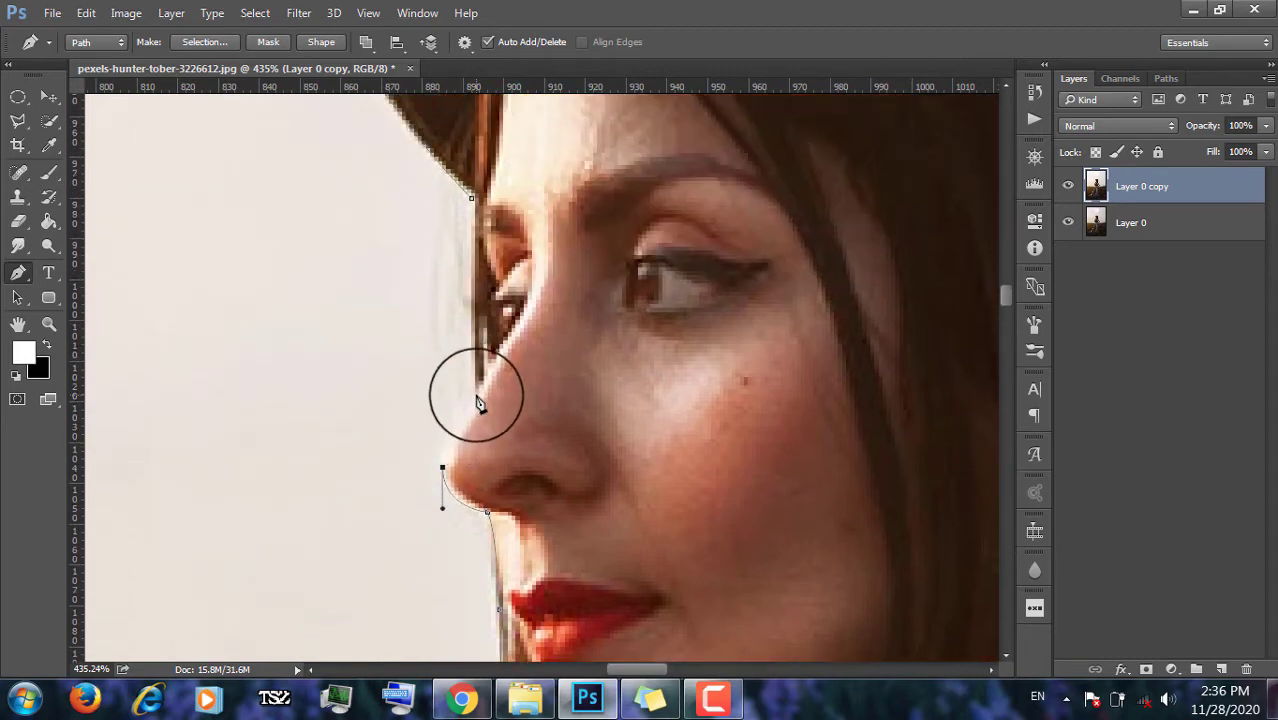
left_click(475, 394)
left_click(468, 303)
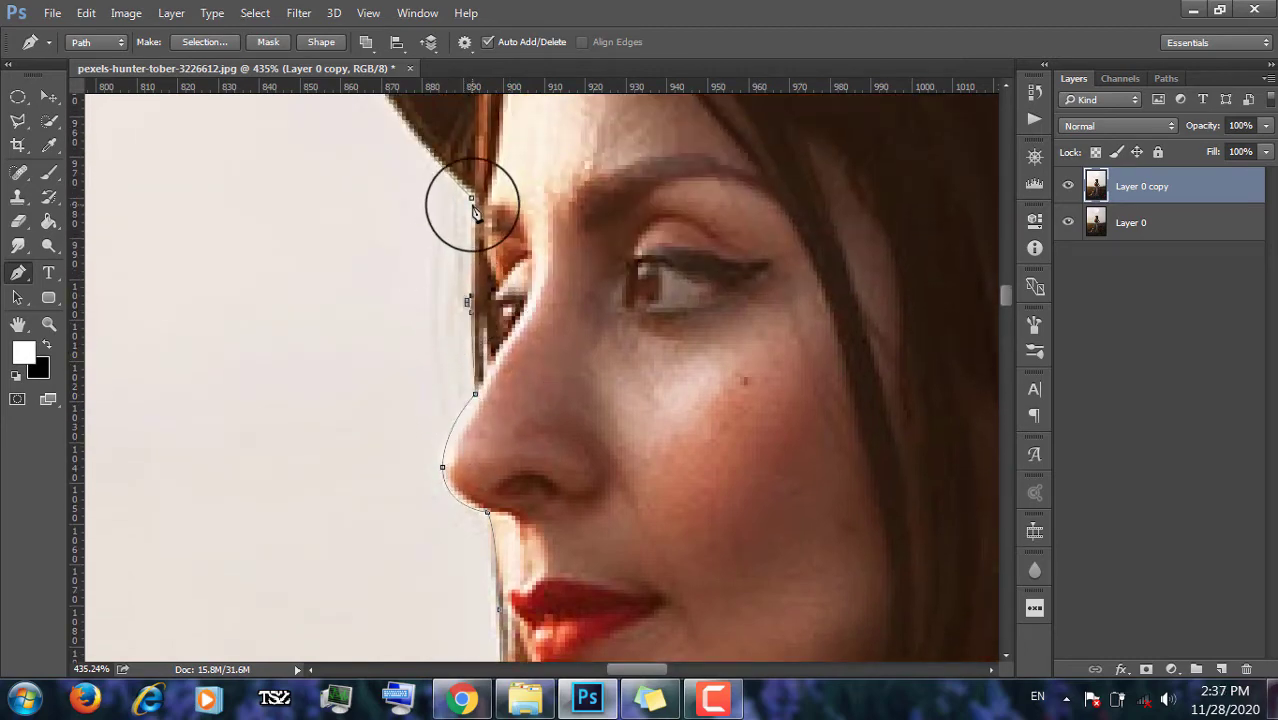
scroll(440, 300, "down", 8)
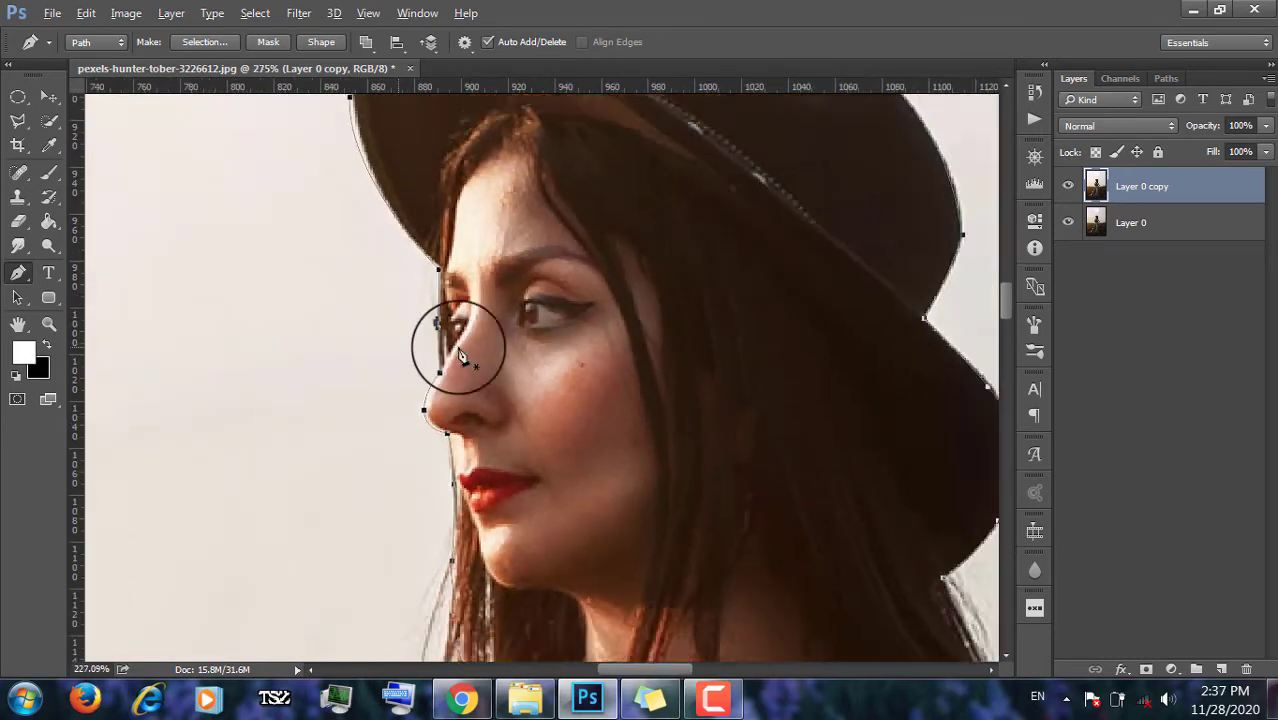
Convert the closed path around the woman into a new anti-aliased selection.
scroll(549, 297, "down", 4)
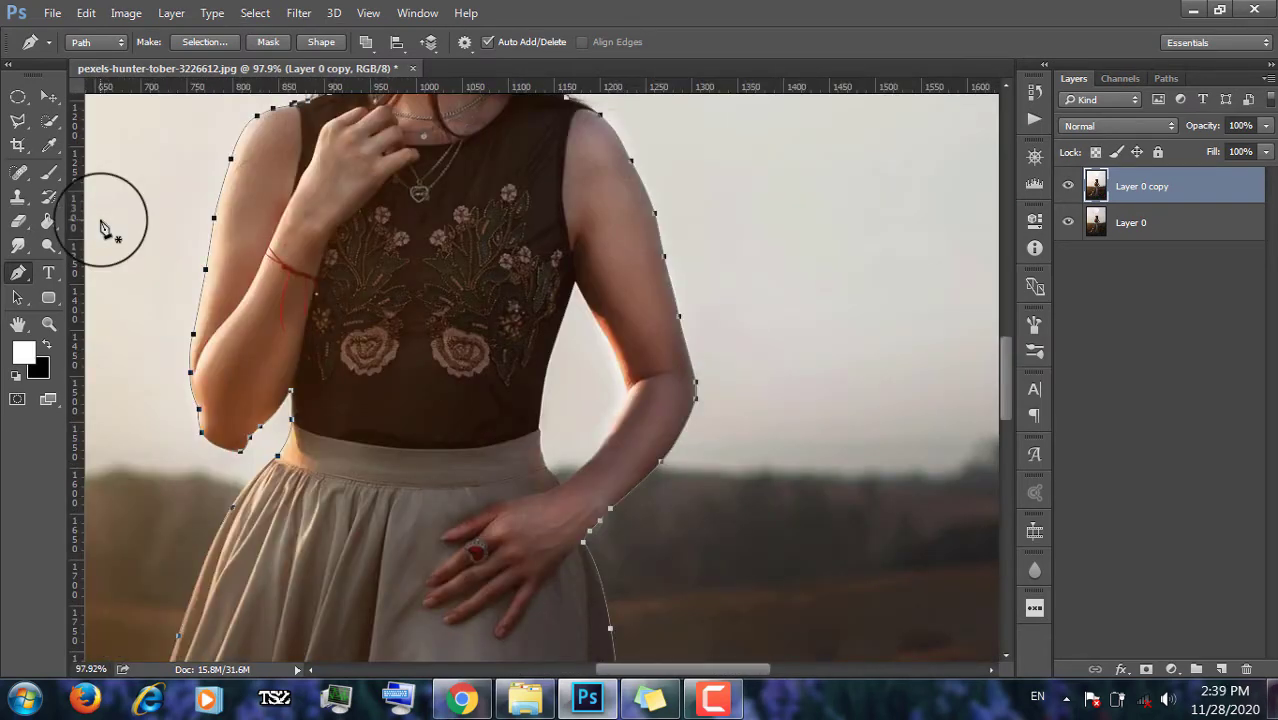
scroll(662, 305, "down", 5)
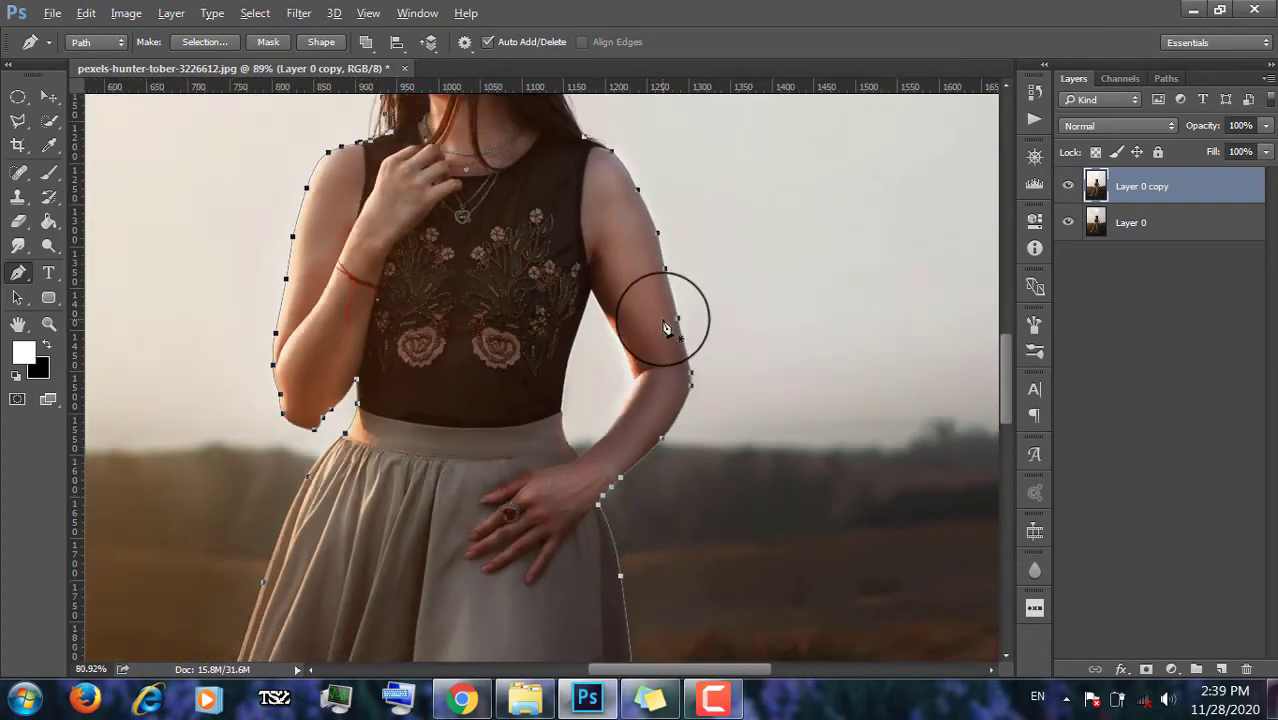
left_click(186, 44)
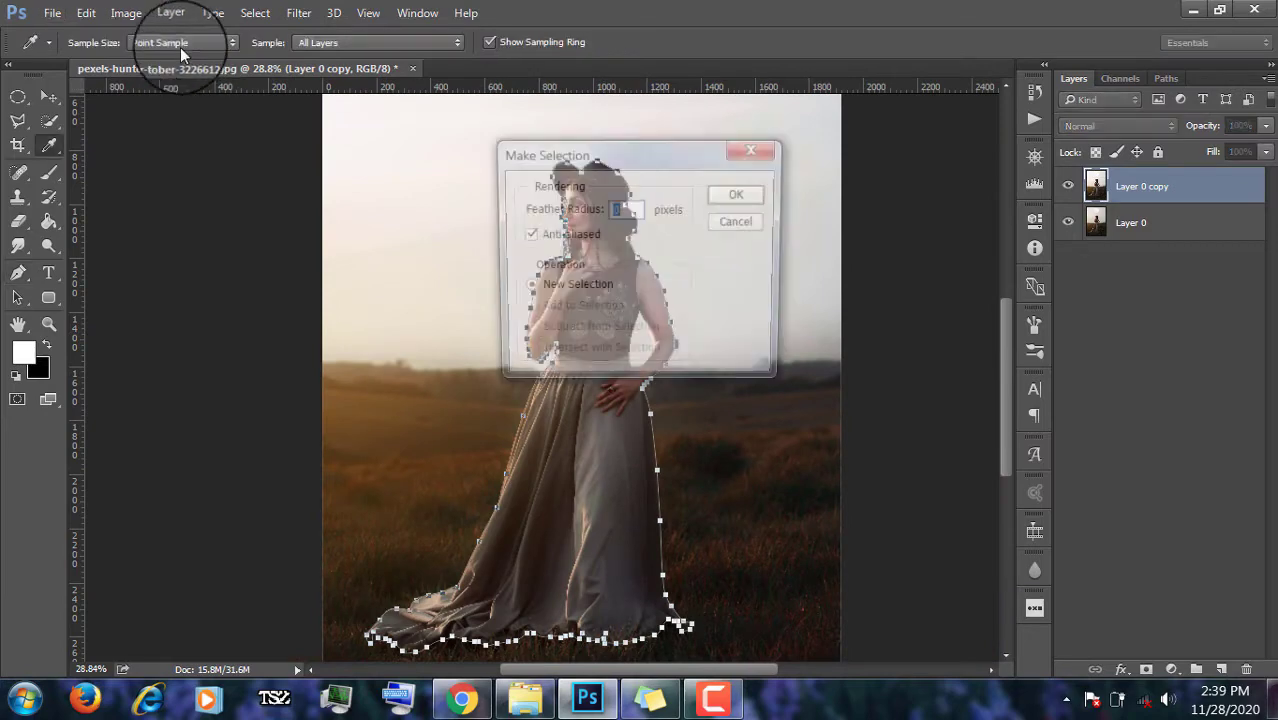
left_click(737, 192)
Refine the selection's edge with a 0.3 px radius and output it to a layer mask.
left_click(17, 122)
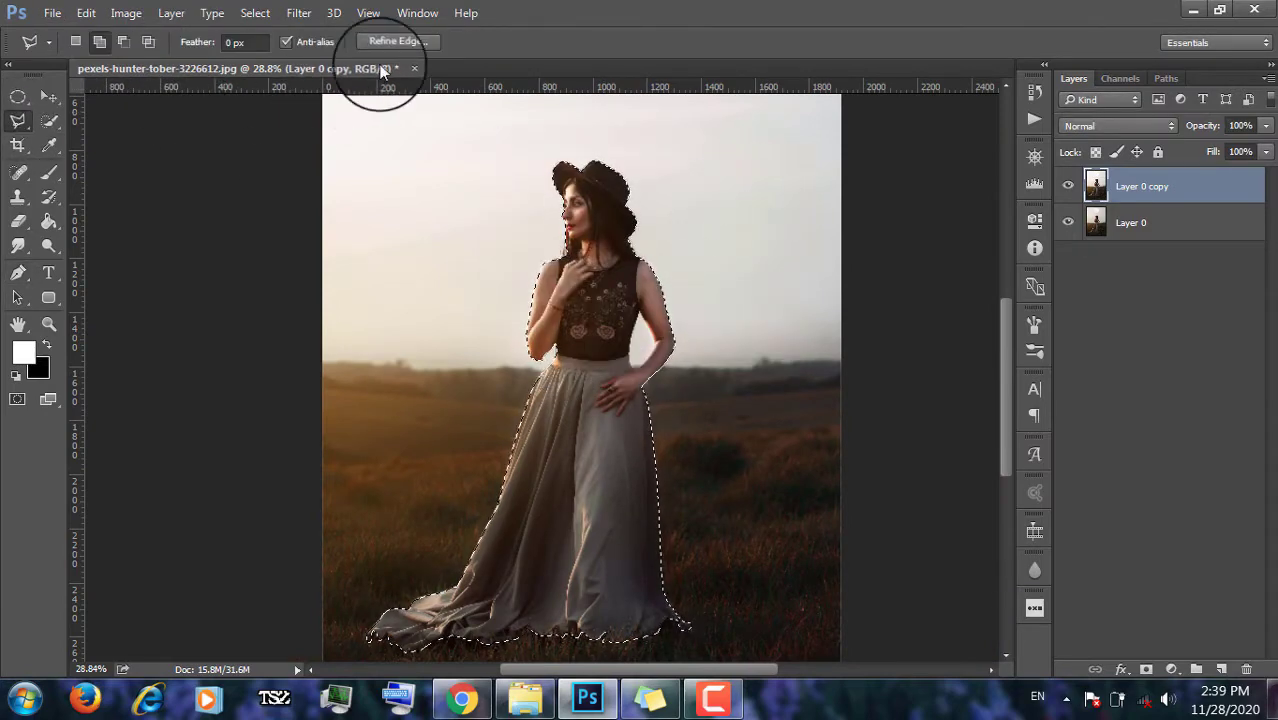
left_click(393, 44)
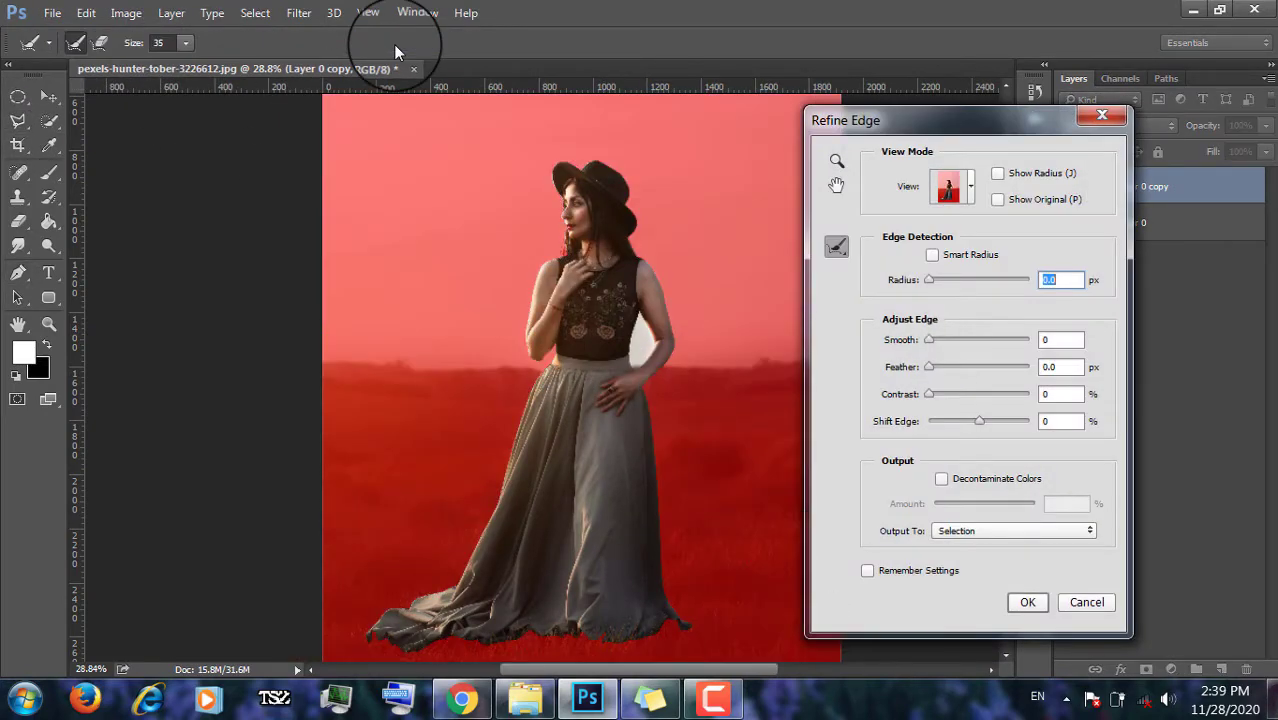
key("alt")
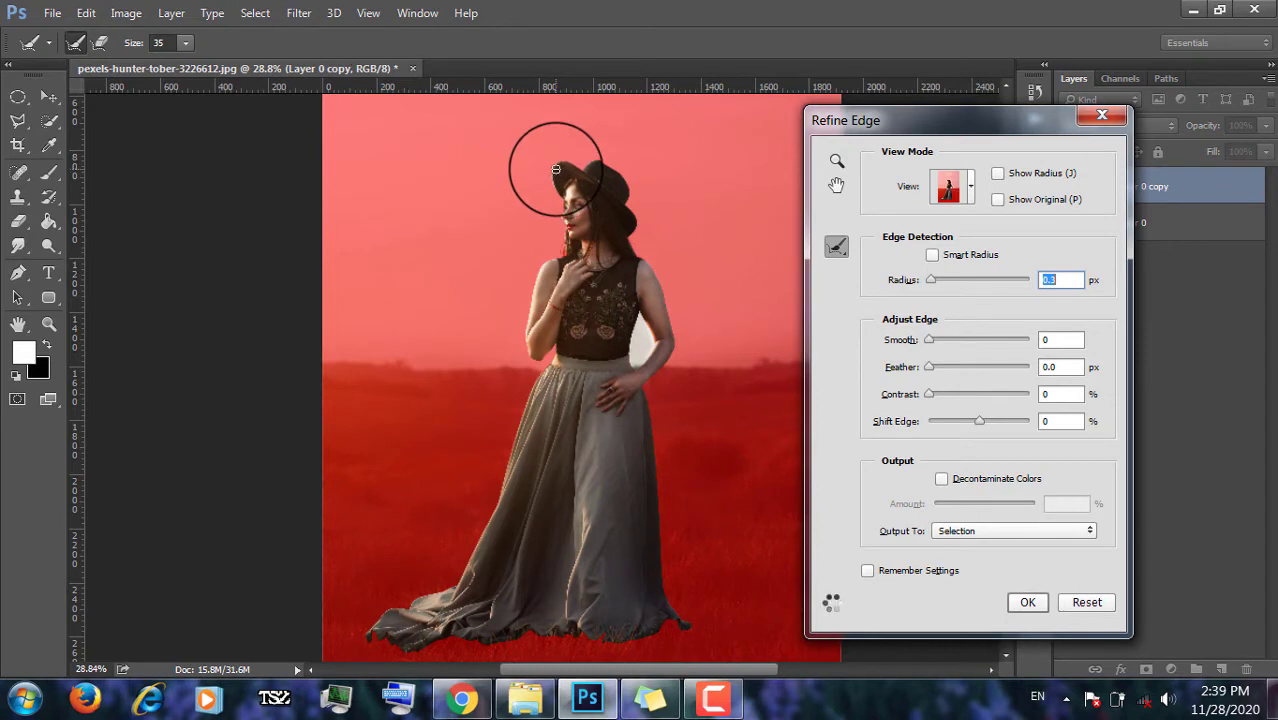
left_click(630, 278)
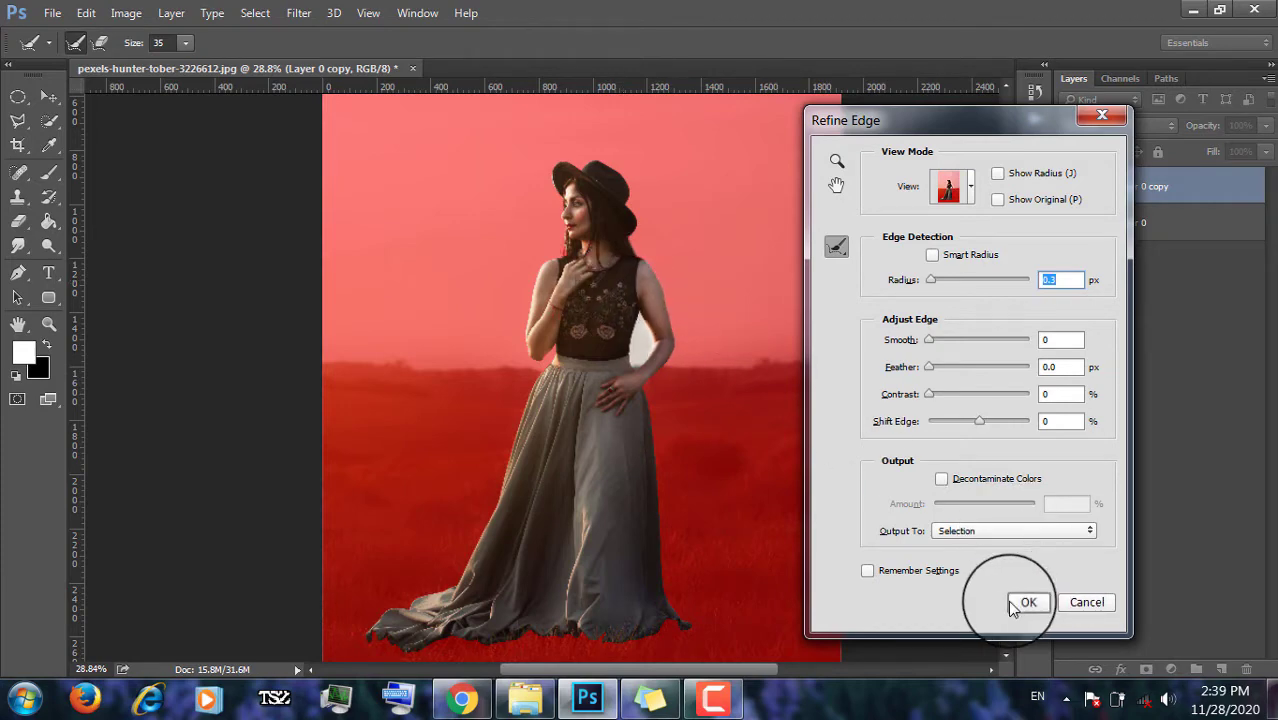
left_click(1000, 531)
left_click(980, 558)
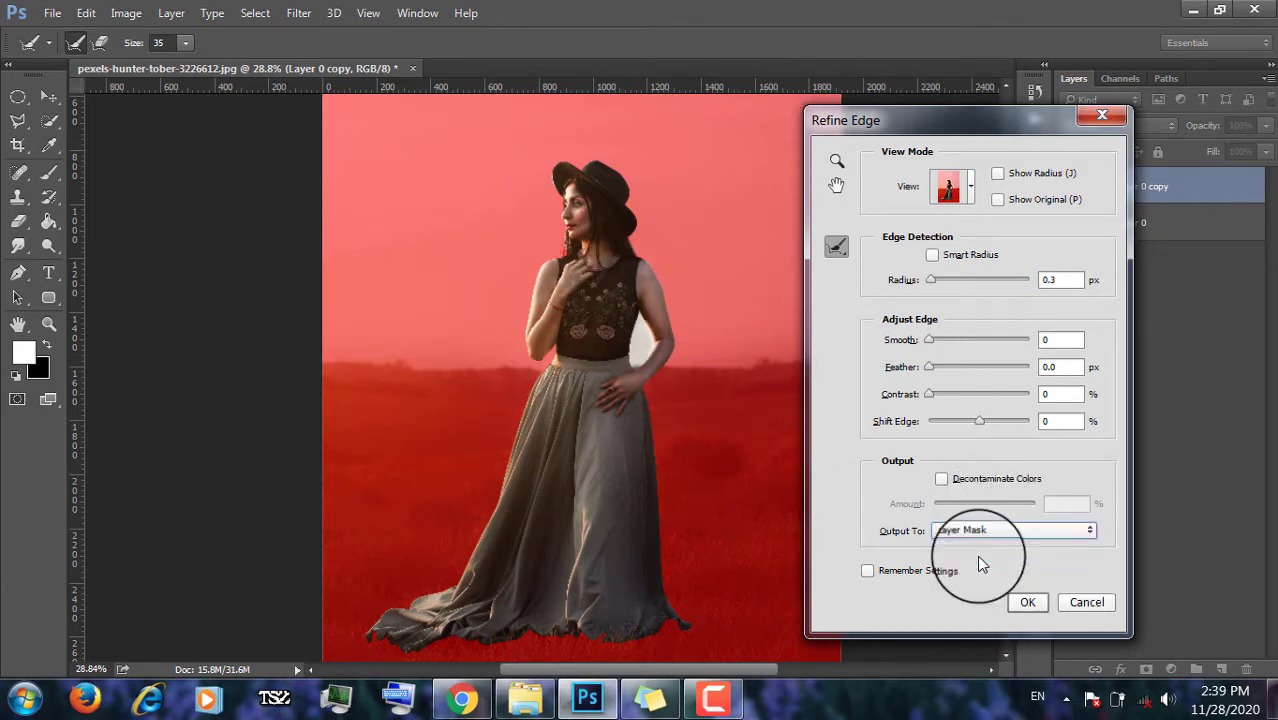
left_click(1027, 604)
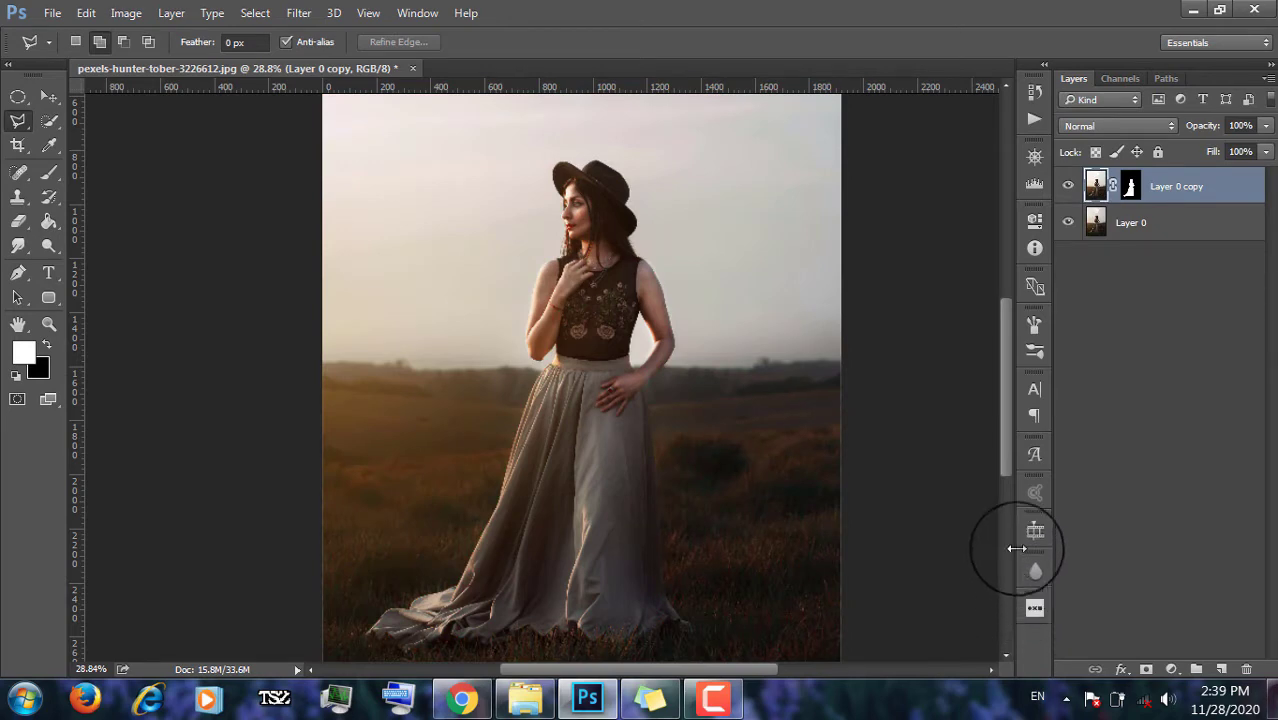
Check the cutout by toggling Layer 0's visibility, and quick-select the background gap between the waist and the bent arm.
left_click(1068, 222)
left_click(1068, 224)
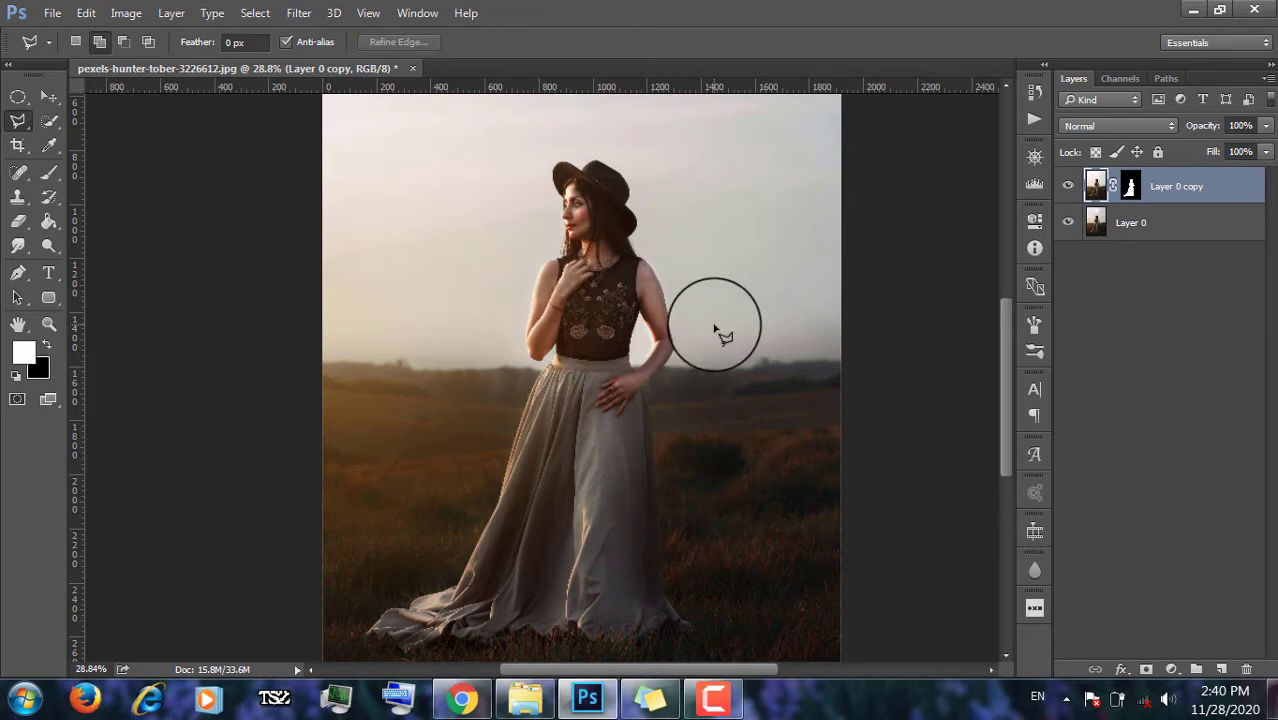
scroll(690, 330, "up", 5)
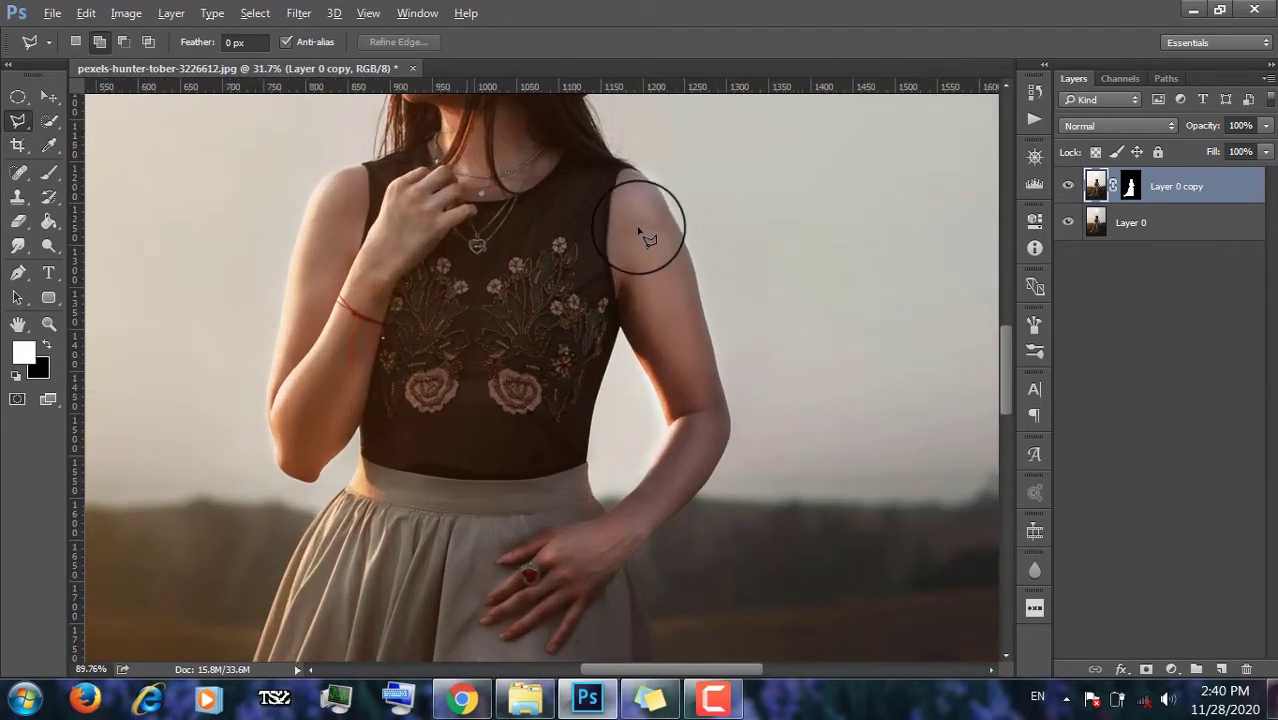
left_click(47, 122)
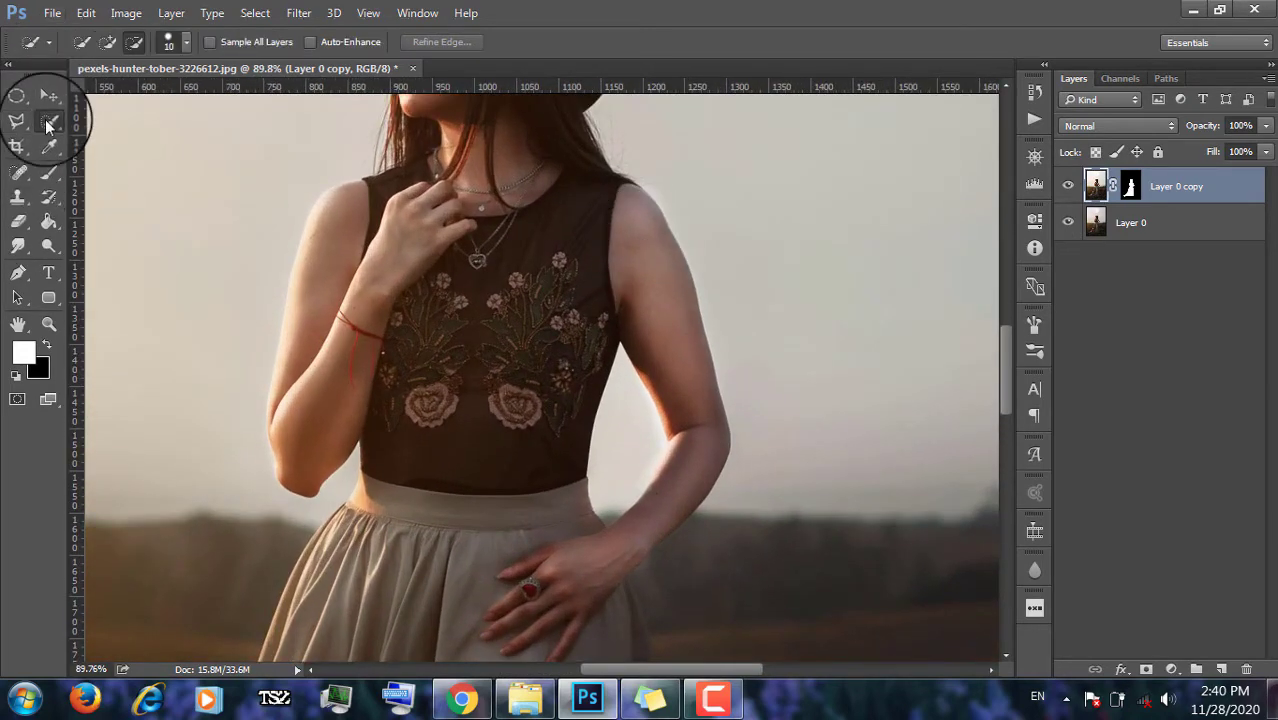
left_click(108, 41)
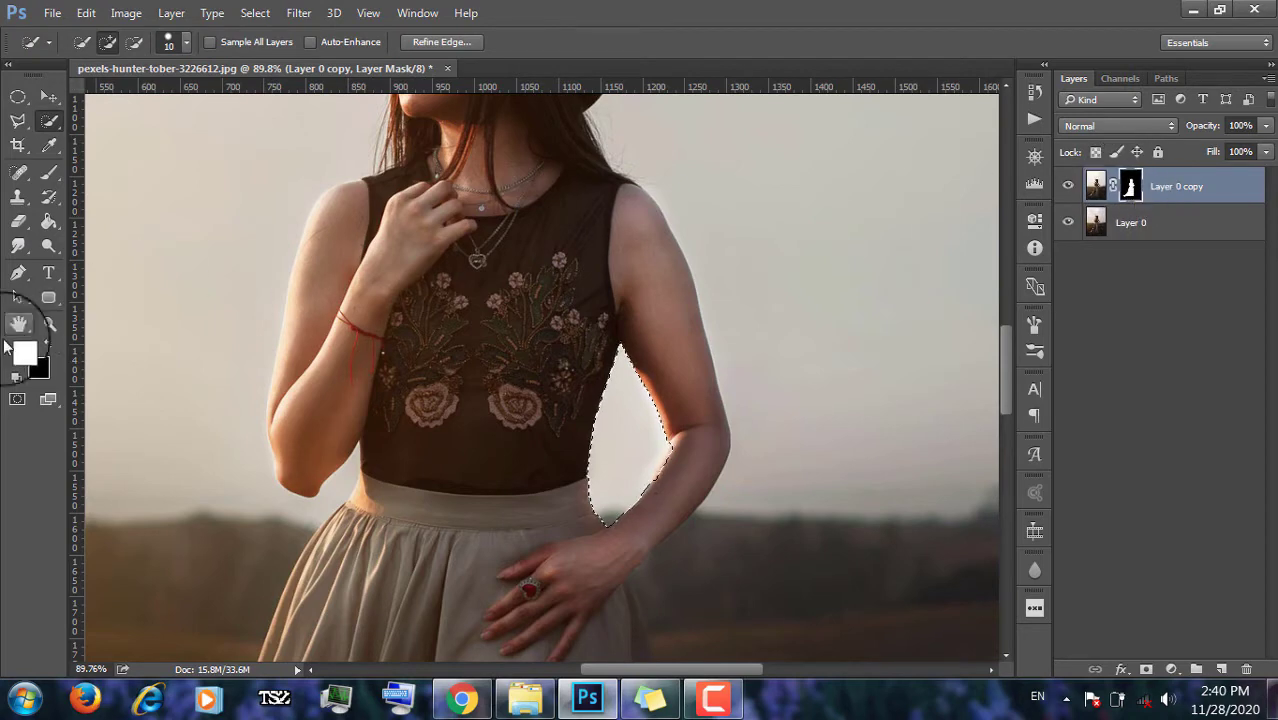
Hide Layer 0 and fill the selected arm gap with black on the layer mask.
left_click(48, 221)
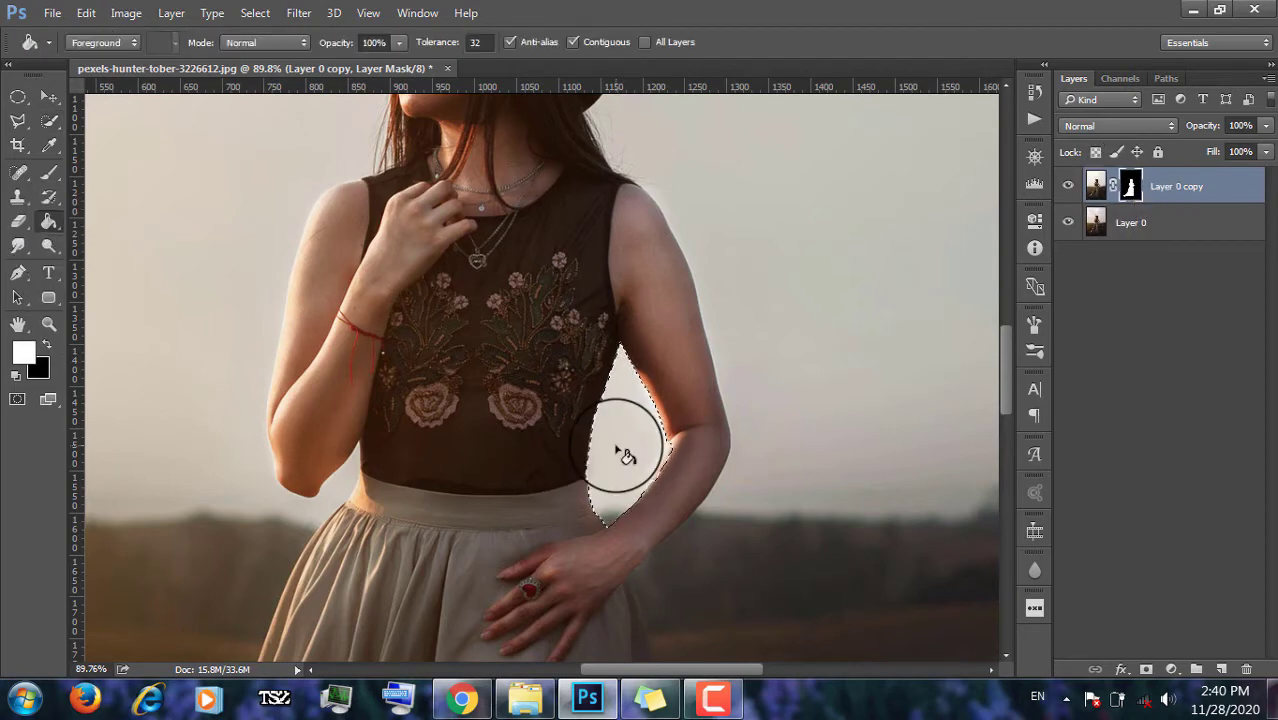
left_click(1068, 222)
left_click(46, 344)
left_click(612, 449)
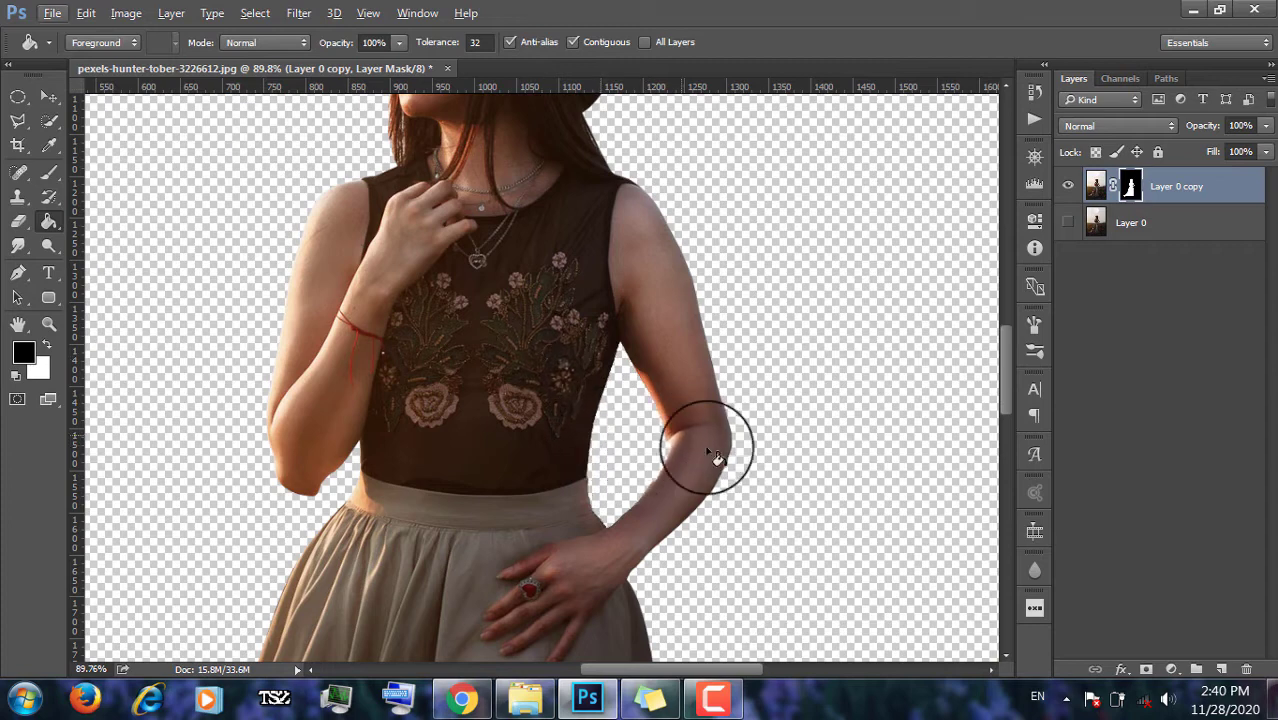
Set up a white brush for the mask with a 34 px size and 94% hardness.
scroll(676, 448, "up", 5)
scroll(678, 455, "up", 3)
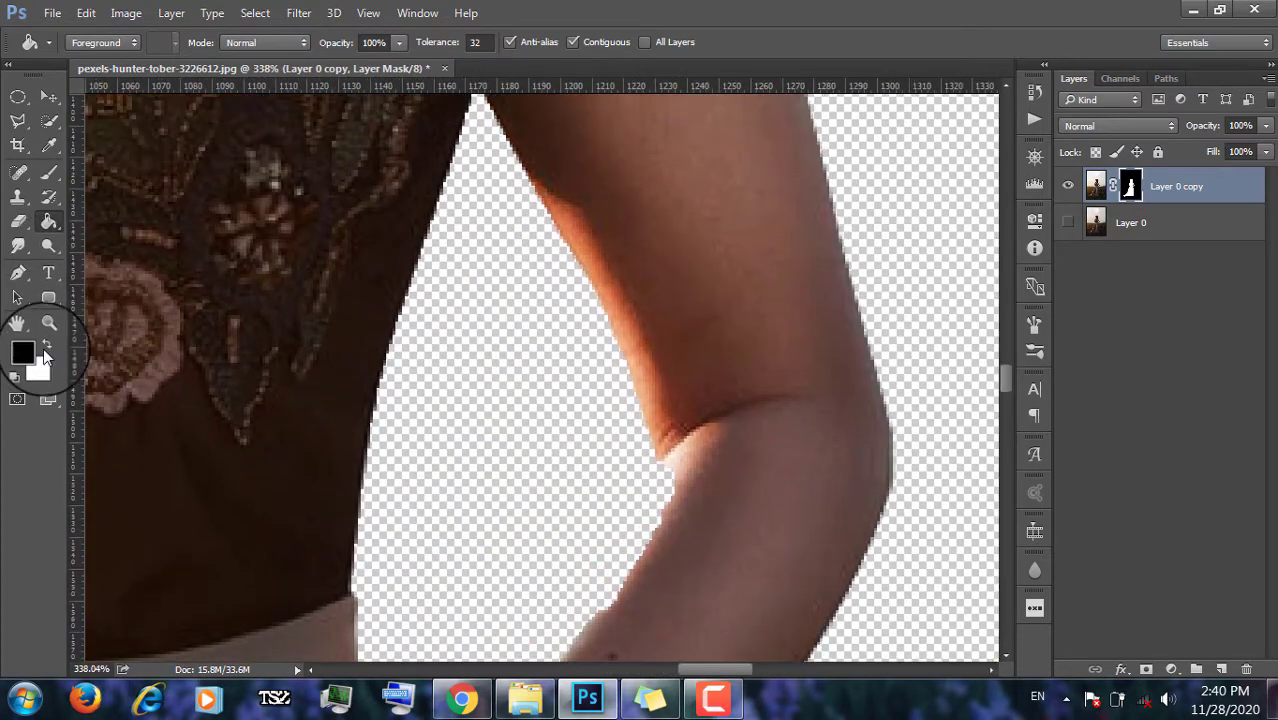
left_click(47, 345)
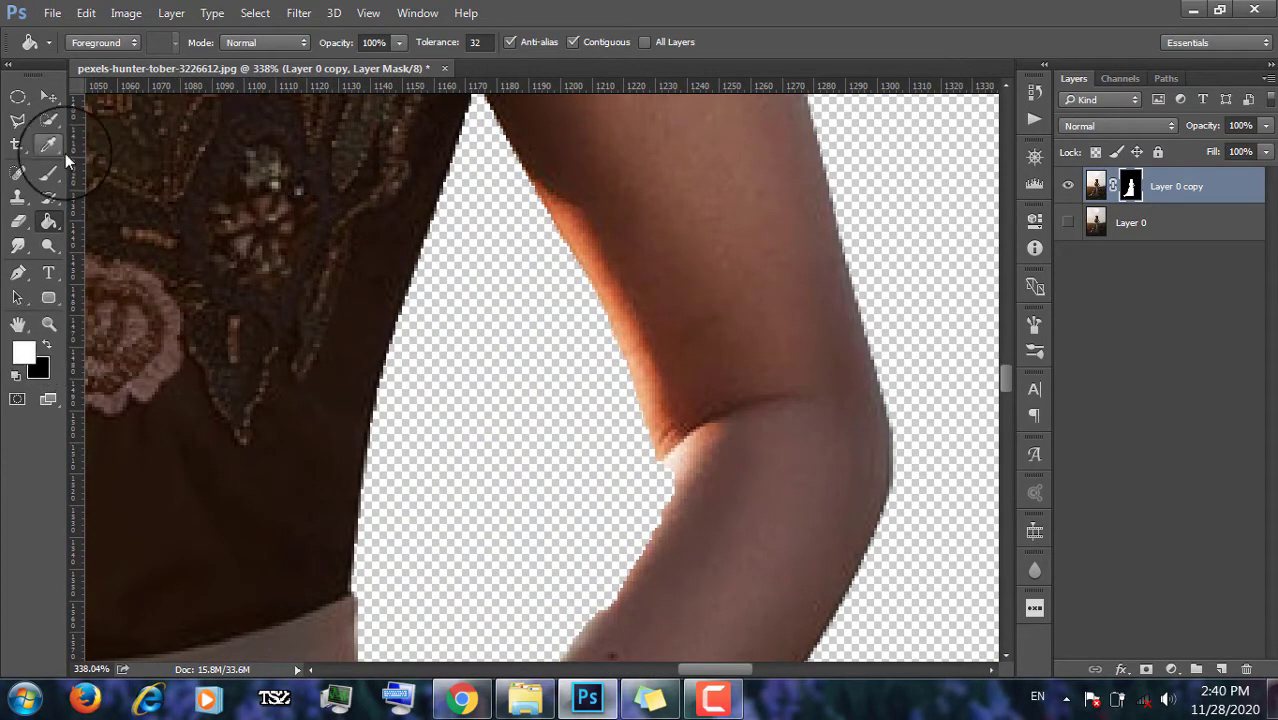
left_click(49, 172)
left_click(93, 41)
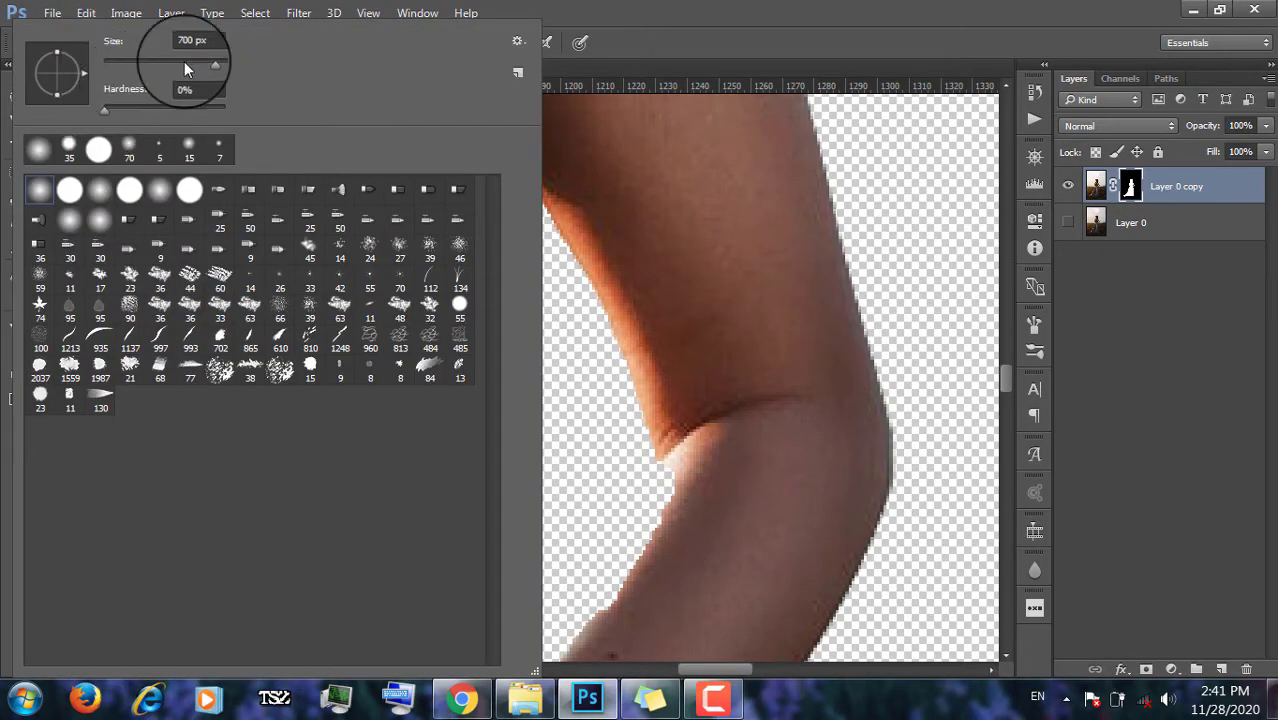
mouse_move(107, 108)
left_mouse_down()
mouse_move(252, 109)
mouse_move(217, 111)
left_mouse_up()
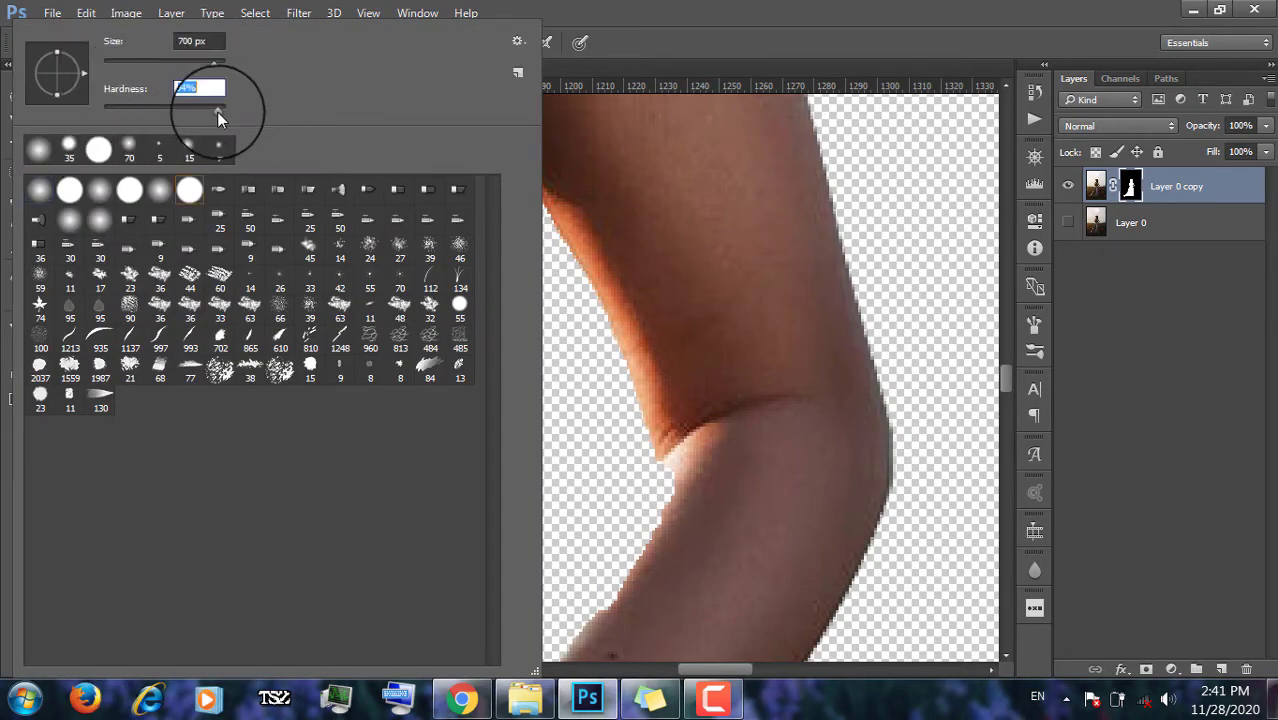
mouse_move(213, 65)
left_mouse_down()
mouse_move(25, 165)
mouse_move(148, 63)
mouse_move(123, 64)
left_mouse_up()
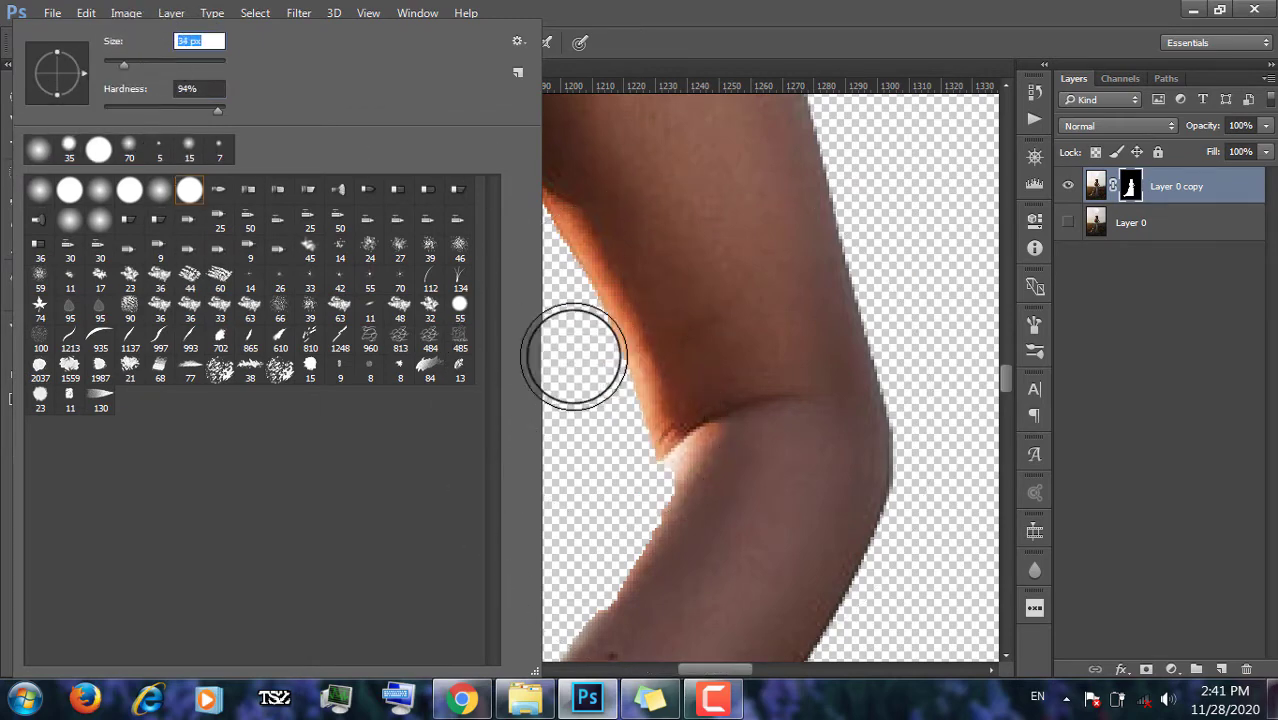
key("Return")
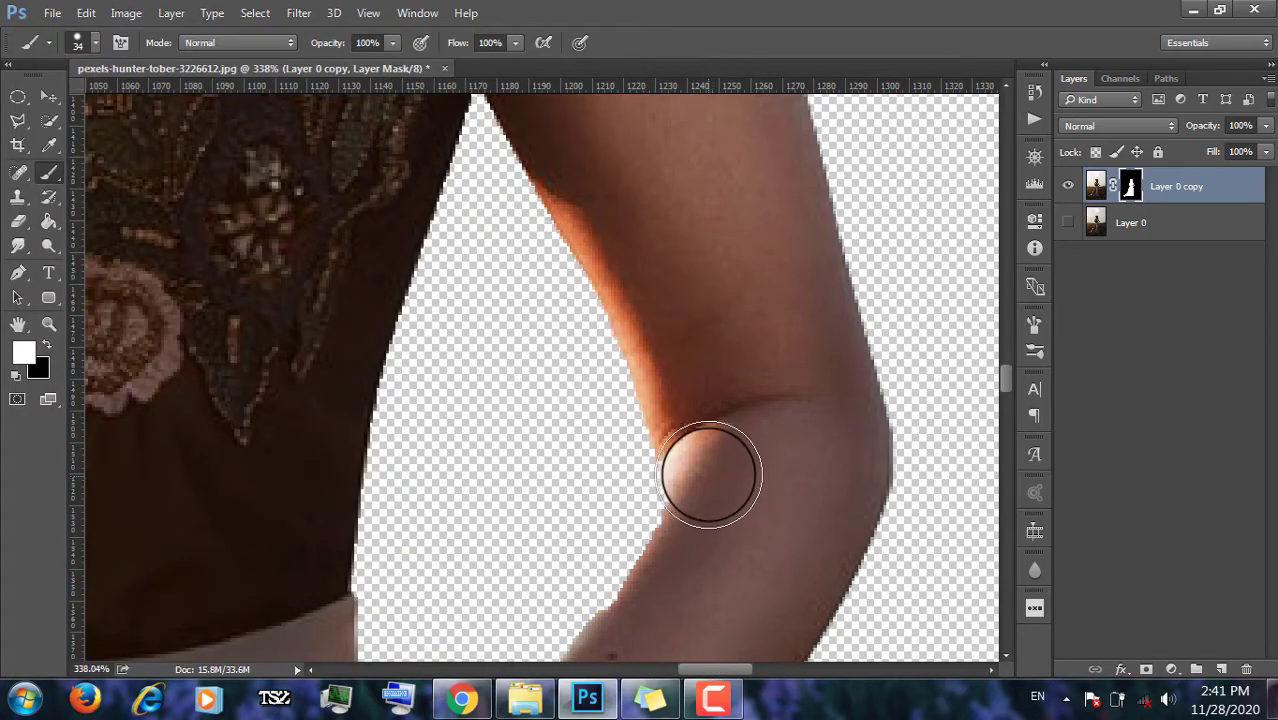
Paint white on the layer mask along the bent arm's inner forearm to restore its missing edge.
scroll(694, 487, "down", 6)
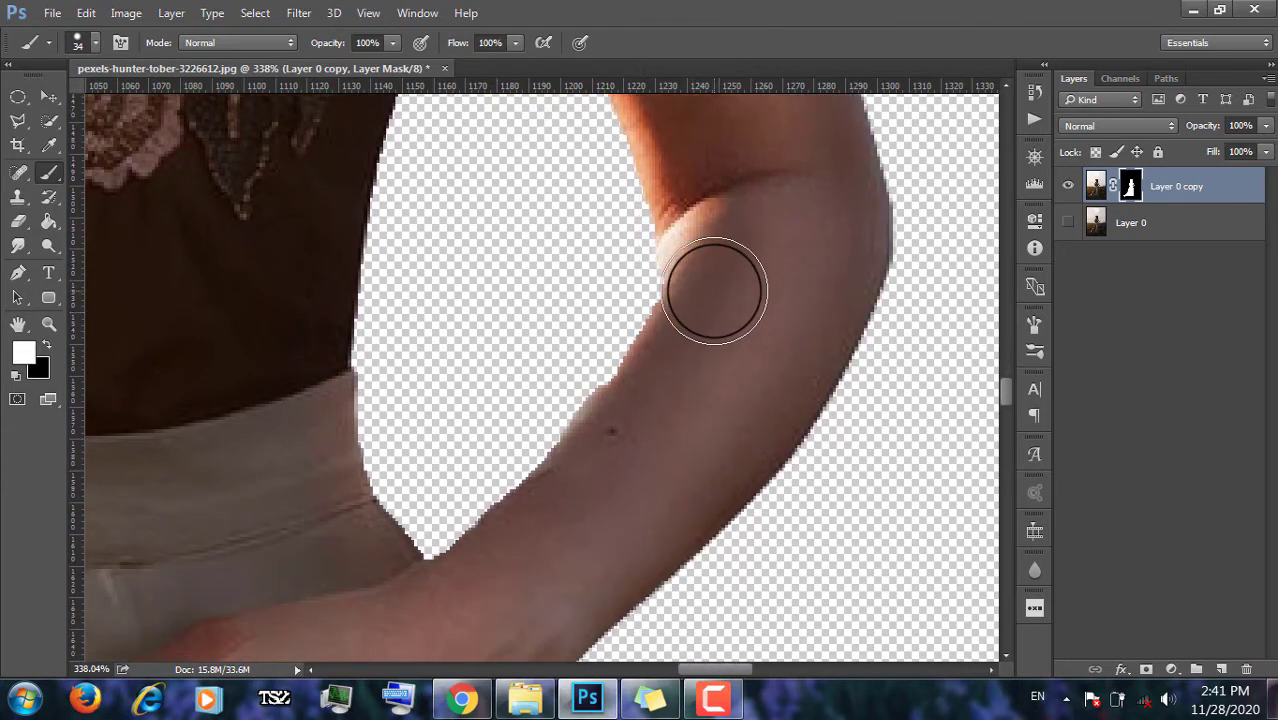
scroll(718, 238, "down", 4)
scroll(720, 250, "up", 3)
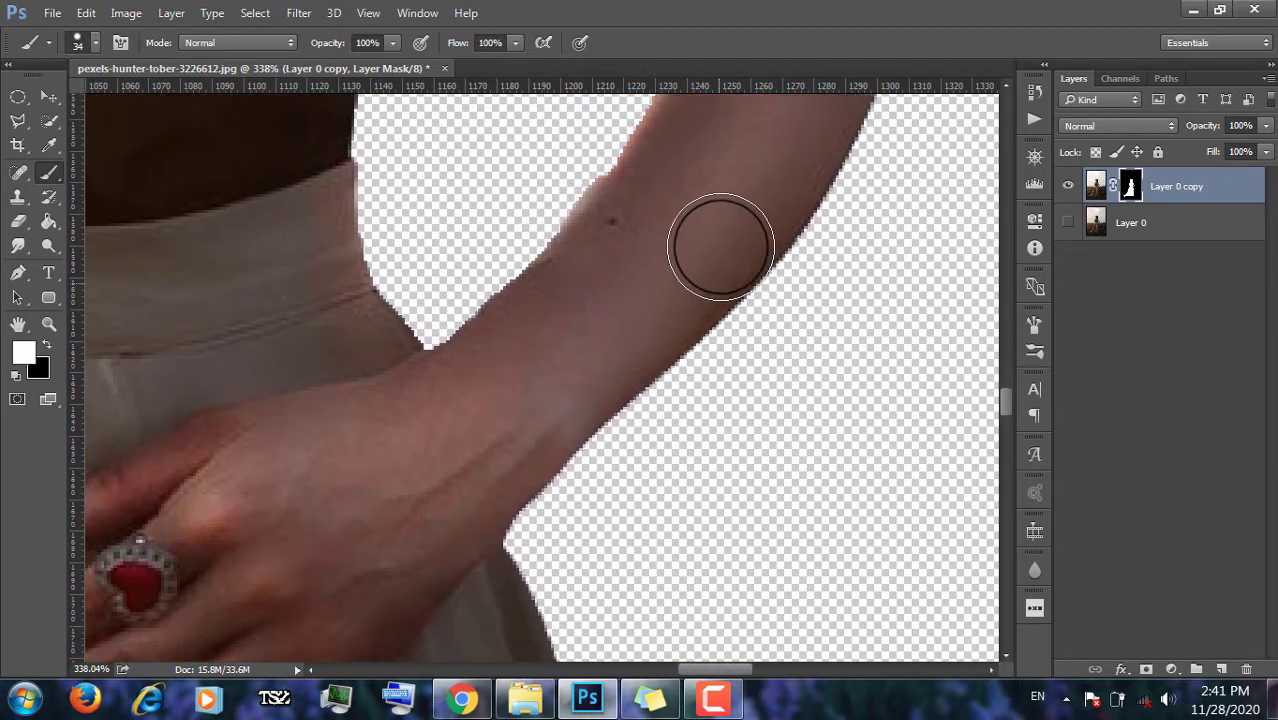
scroll(720, 253, "up", 1)
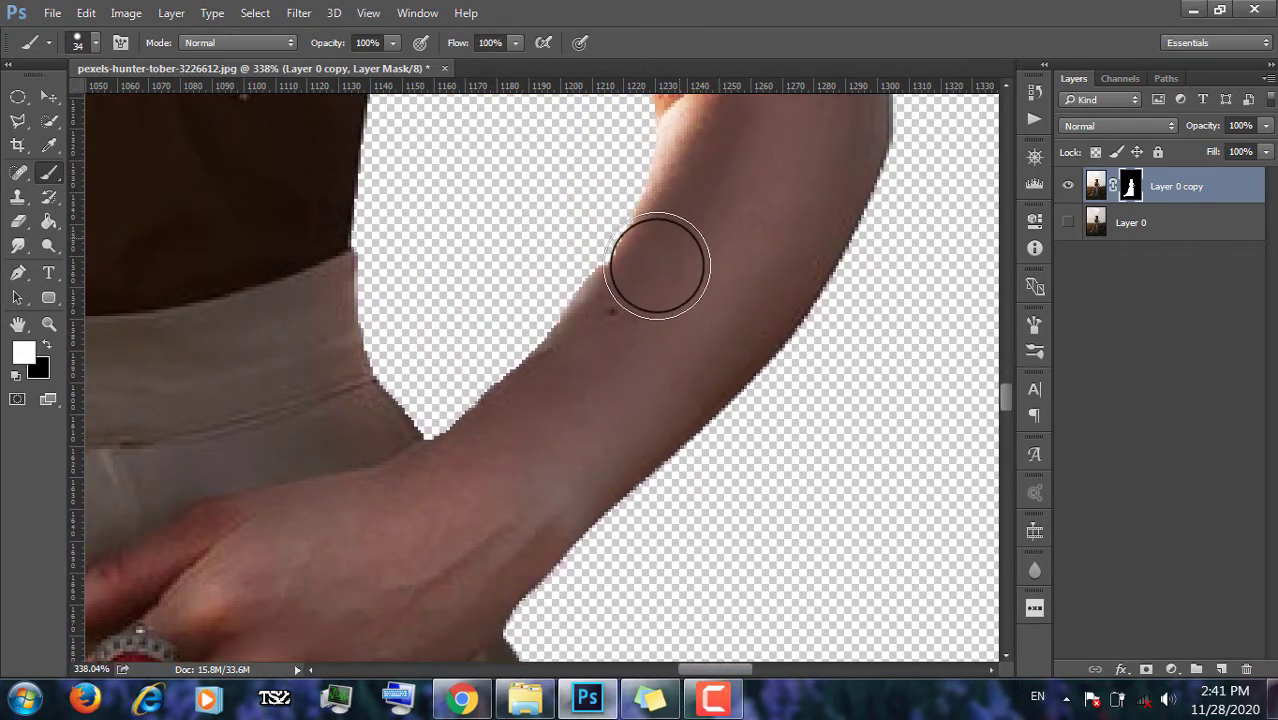
left_click_drag(589, 349, 462, 485)
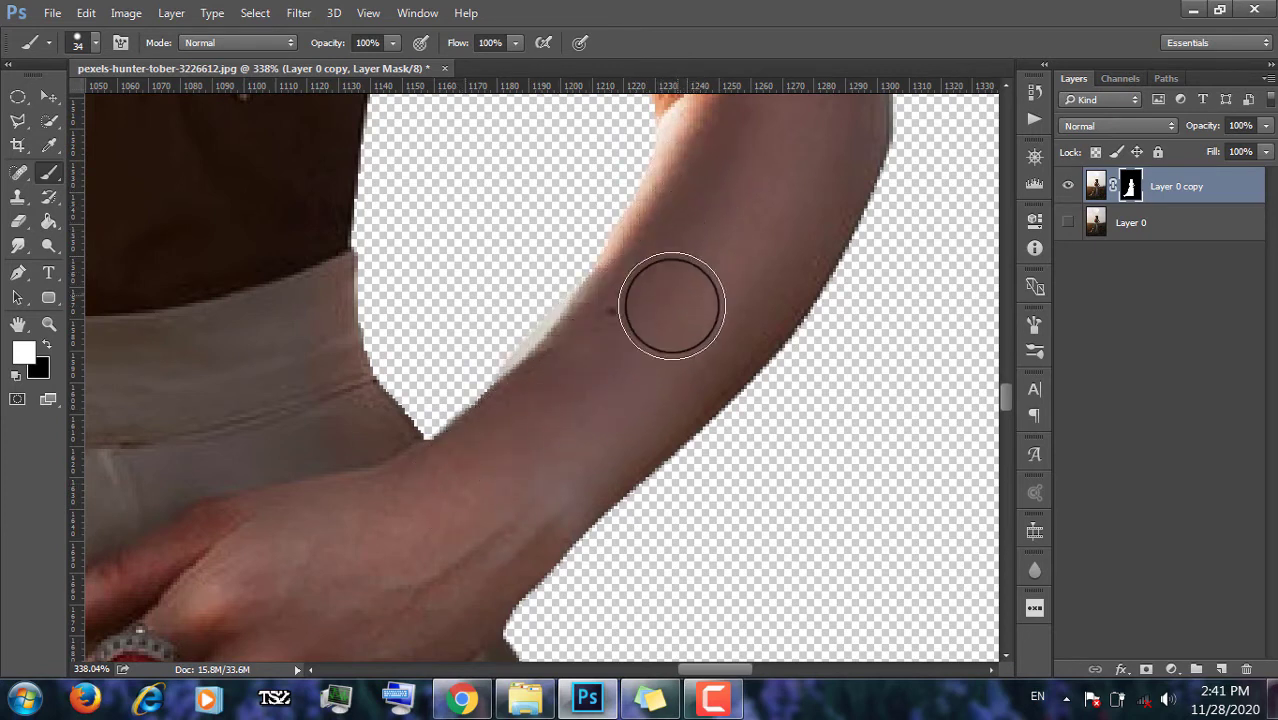
Paint black on the layer mask along the bent arm's inner forearm to remove the leftover background fringe.
left_click(46, 344)
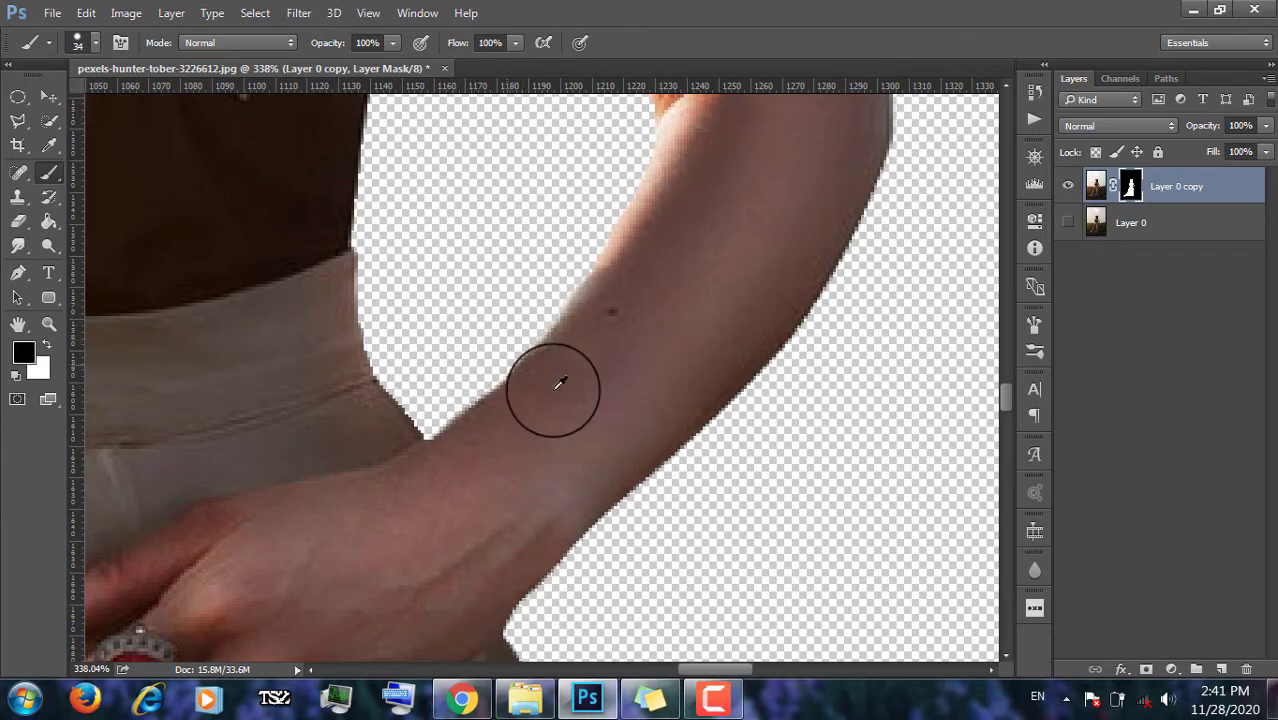
scroll(590, 405, "down", 3)
scroll(595, 408, "down", 8)
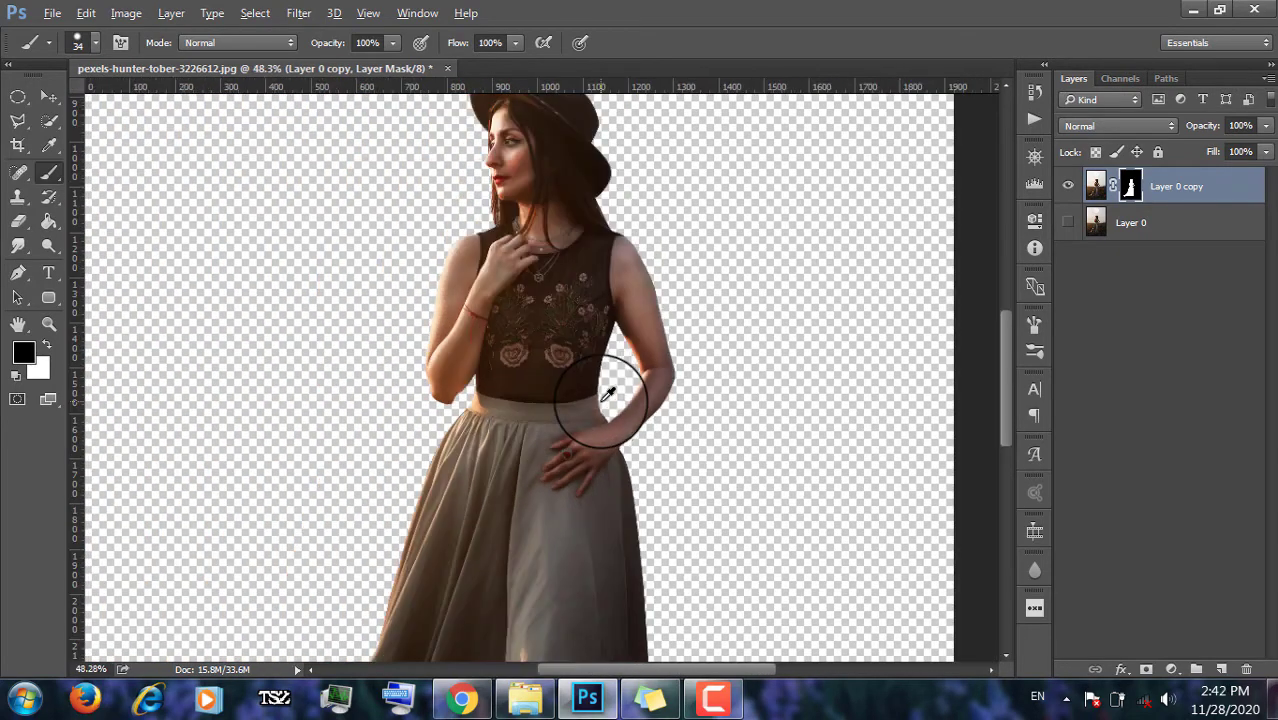
scroll(608, 400, "down", 4)
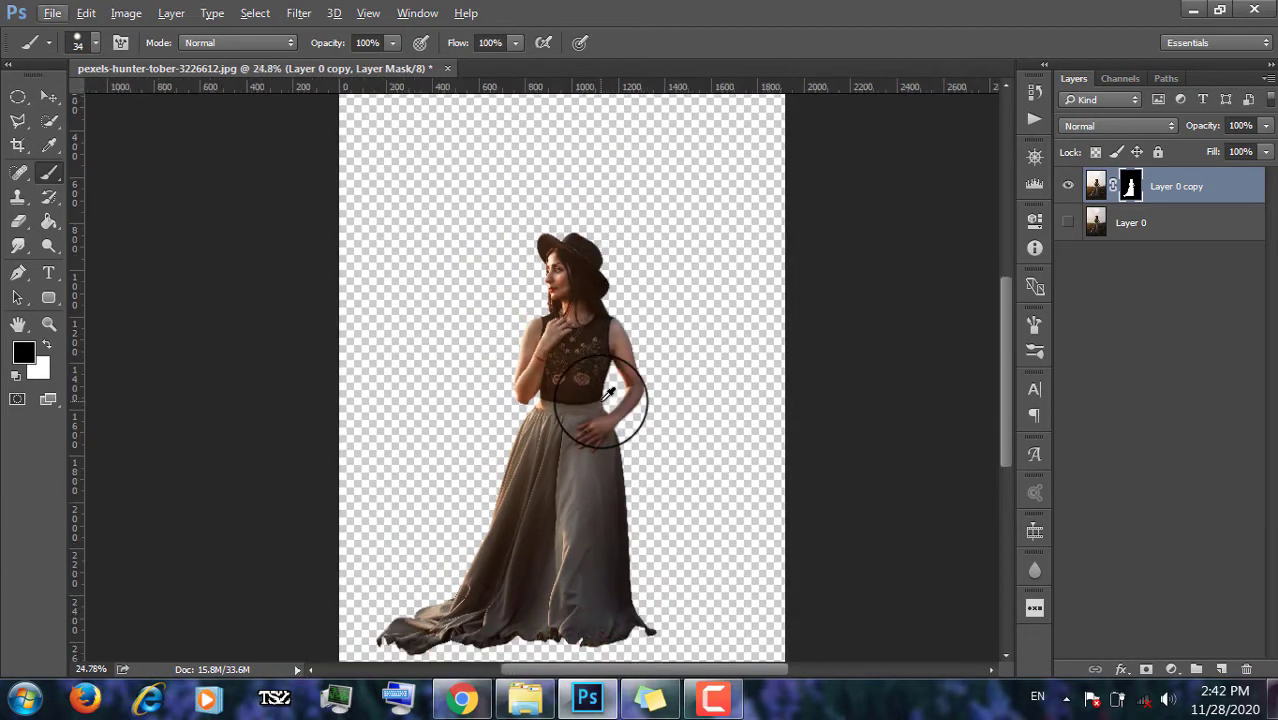
Add a new layer above Layer 0 and place the starry sky image pexels-juan-733475 there from the project folder.
left_click(52, 99)
left_click(1153, 224)
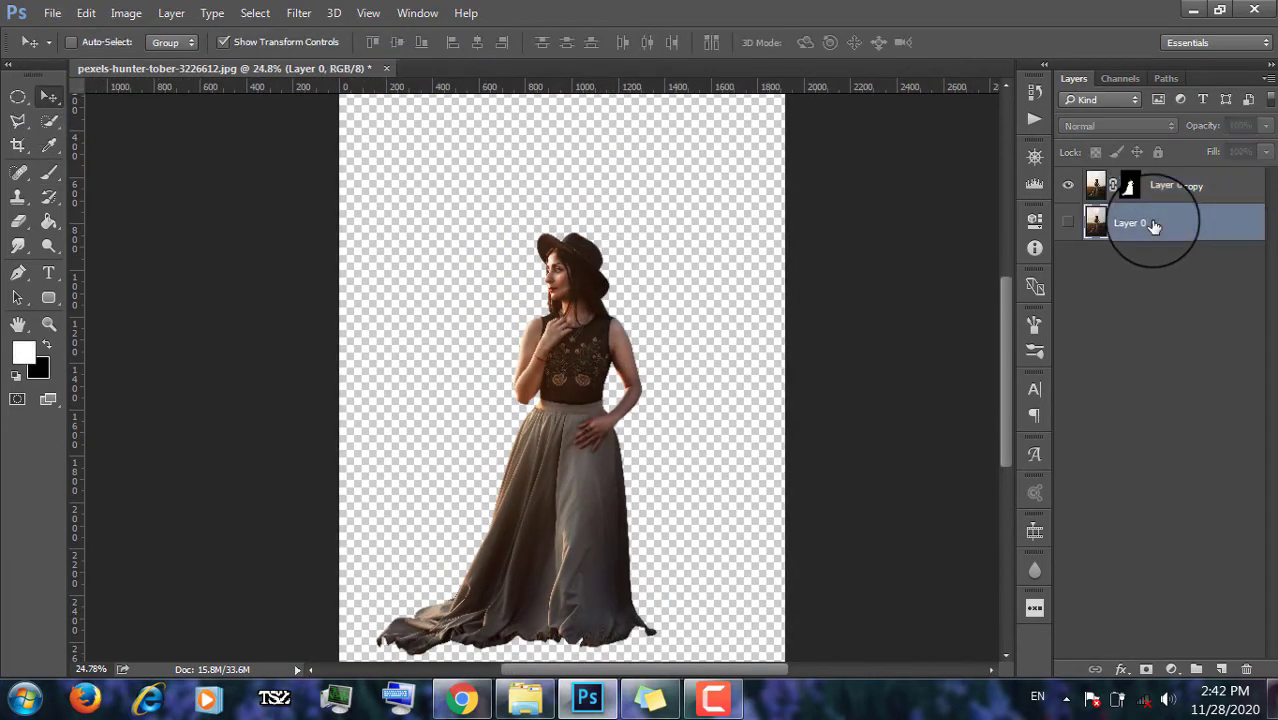
left_click(1222, 669)
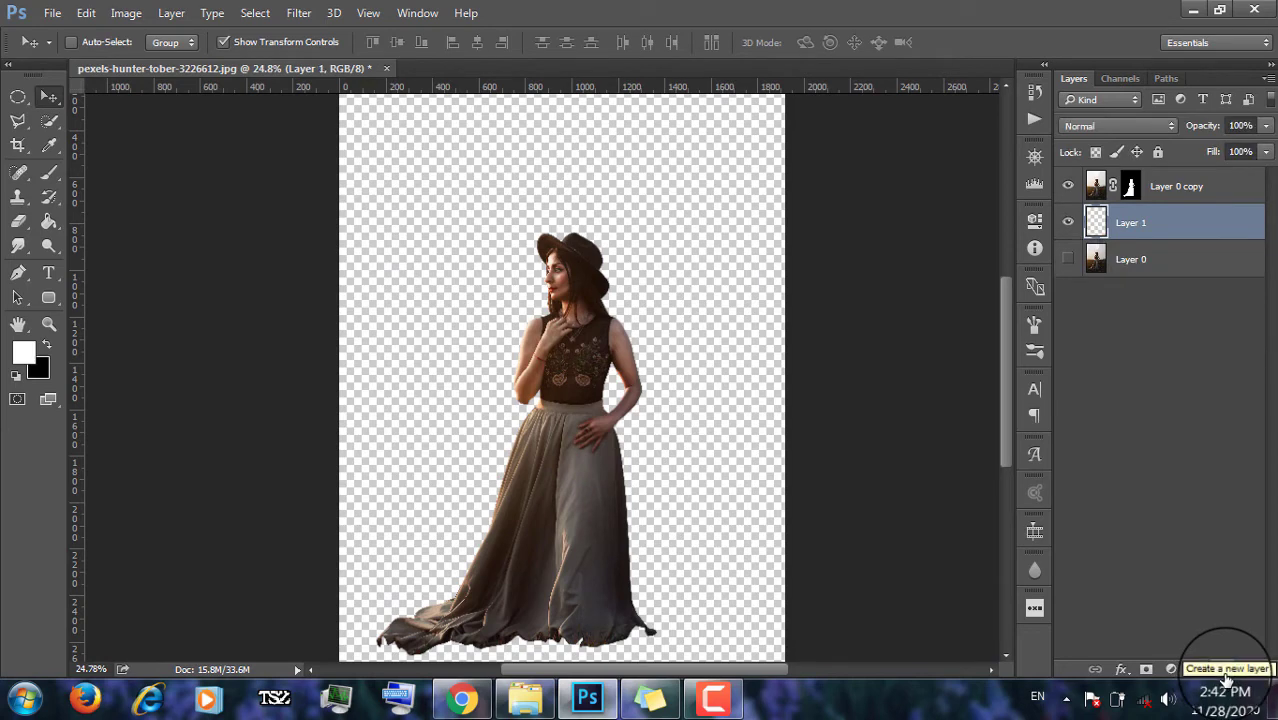
left_click(525, 697)
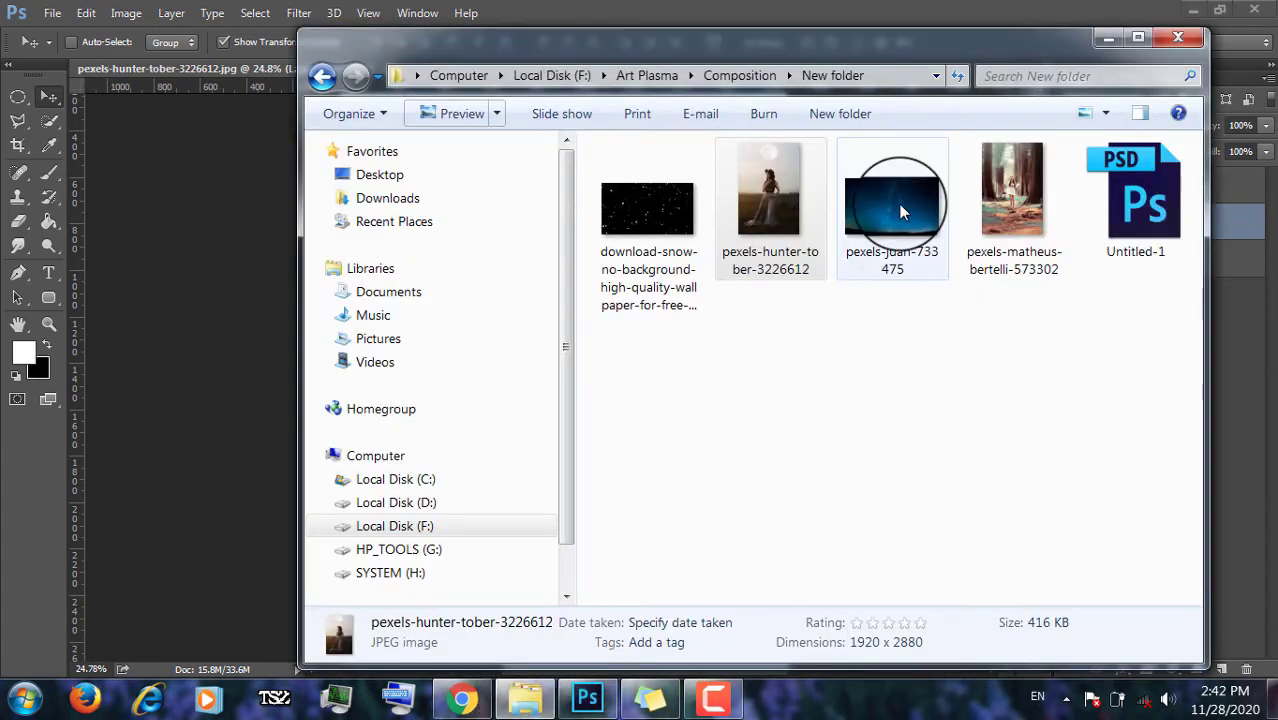
left_click_drag(899, 204, 582, 437)
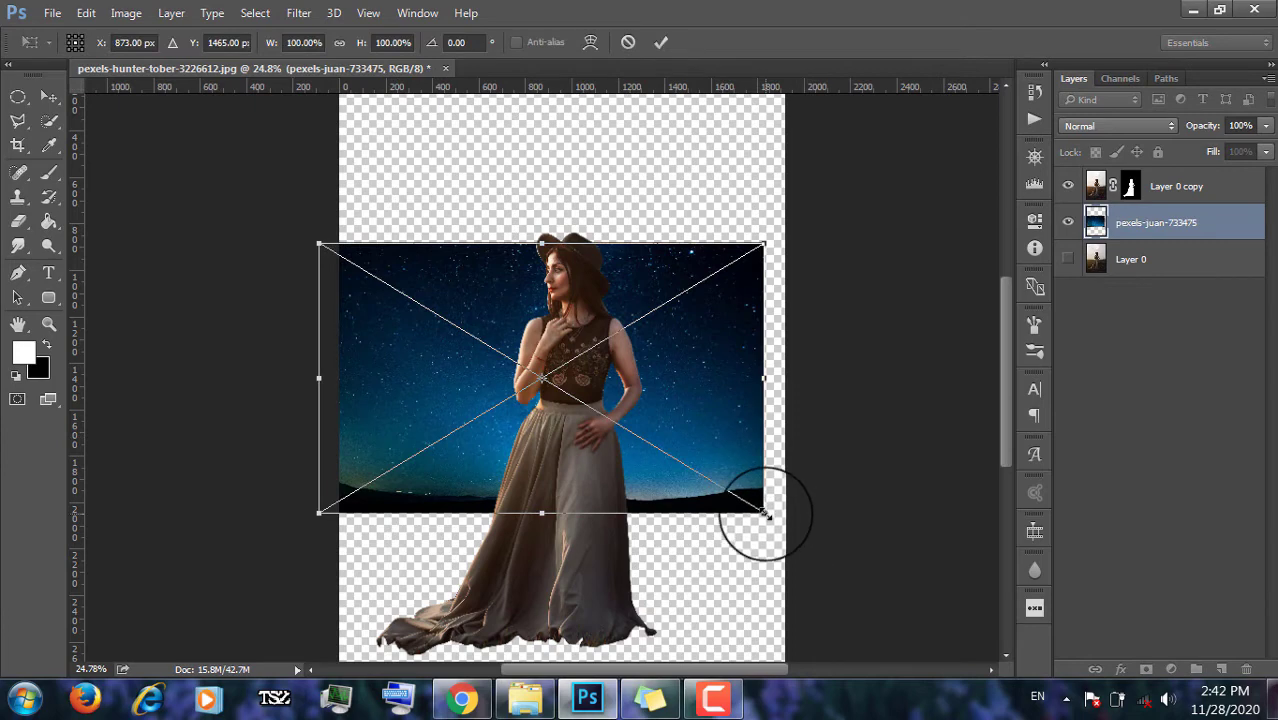
Scale the placed sky image to about 256%, shift it slightly upward so it covers the whole canvas, and commit the placement.
left_click_drag(765, 513, 992, 624)
scroll(650, 427, "up", 2)
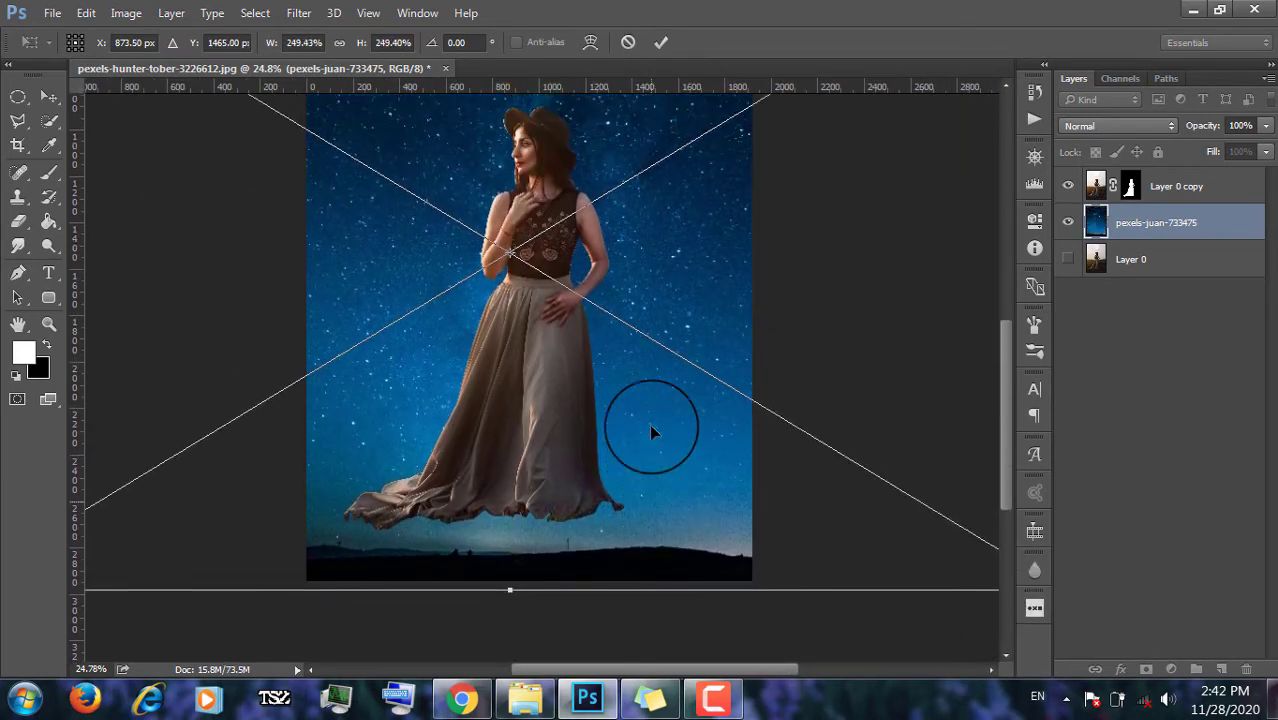
scroll(649, 424, "up", 7)
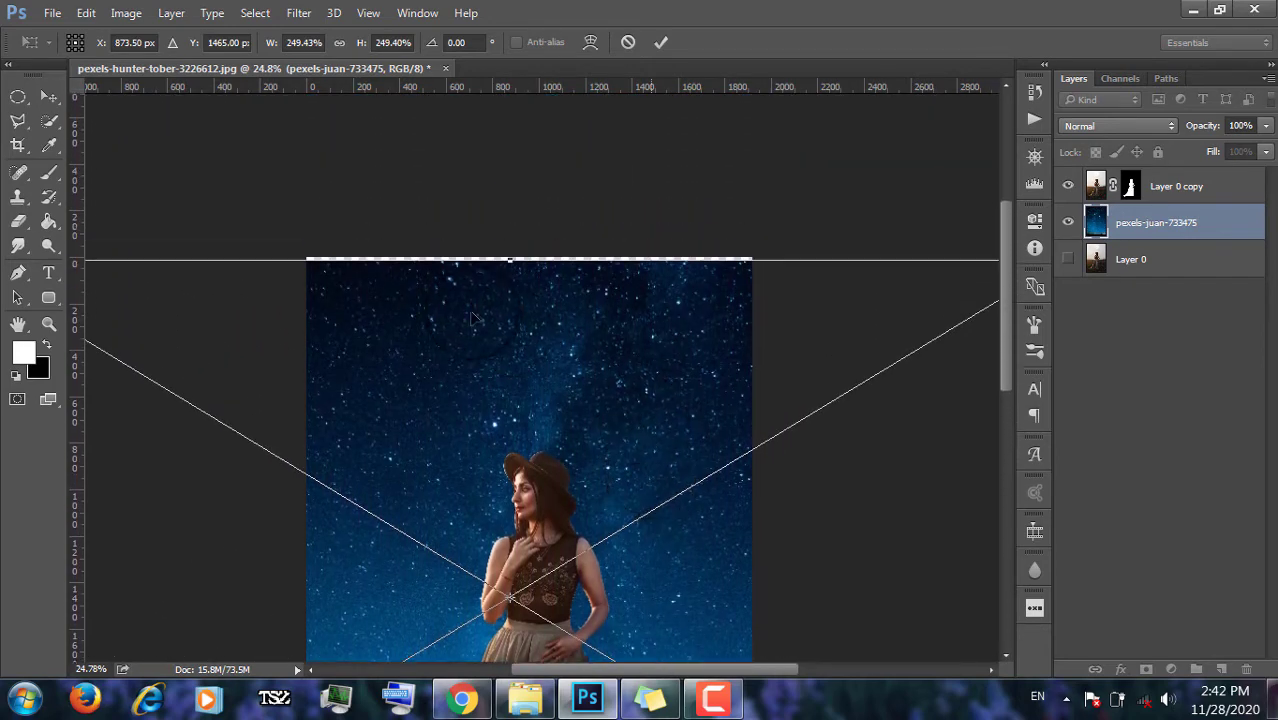
scroll(475, 319, "down", 3)
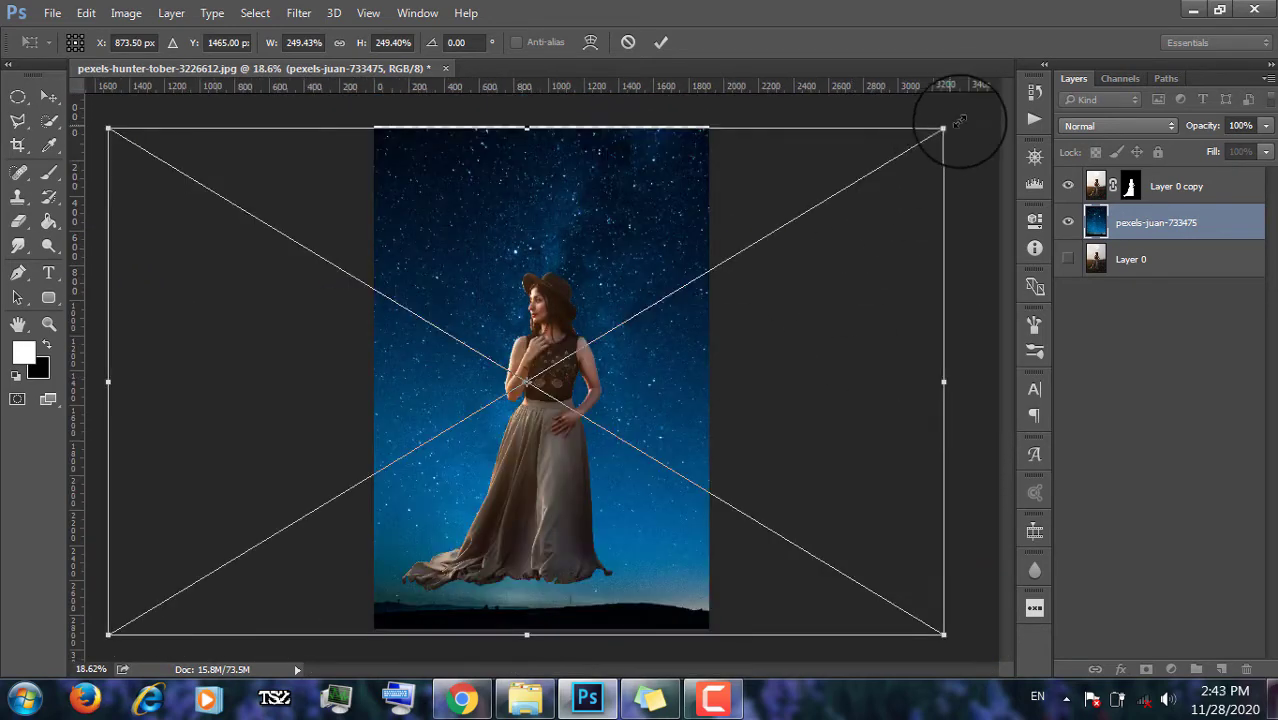
left_click_drag(958, 121, 961, 117)
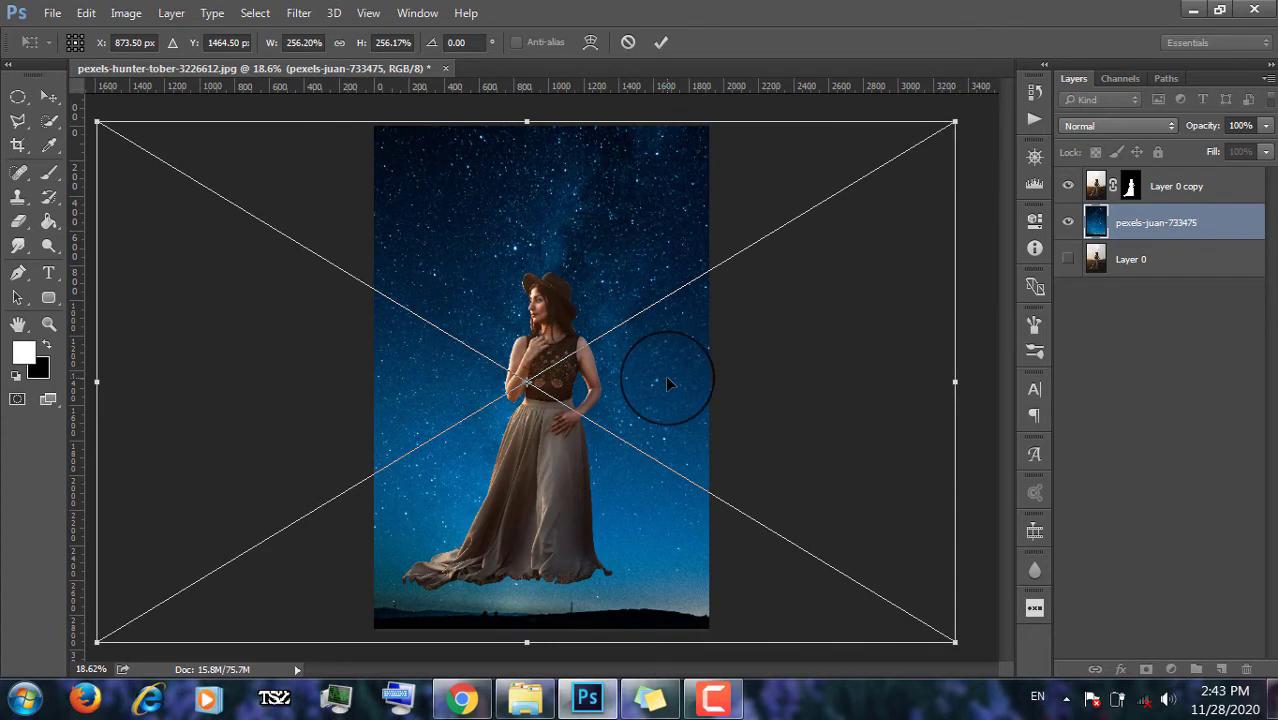
left_click_drag(668, 382, 666, 373)
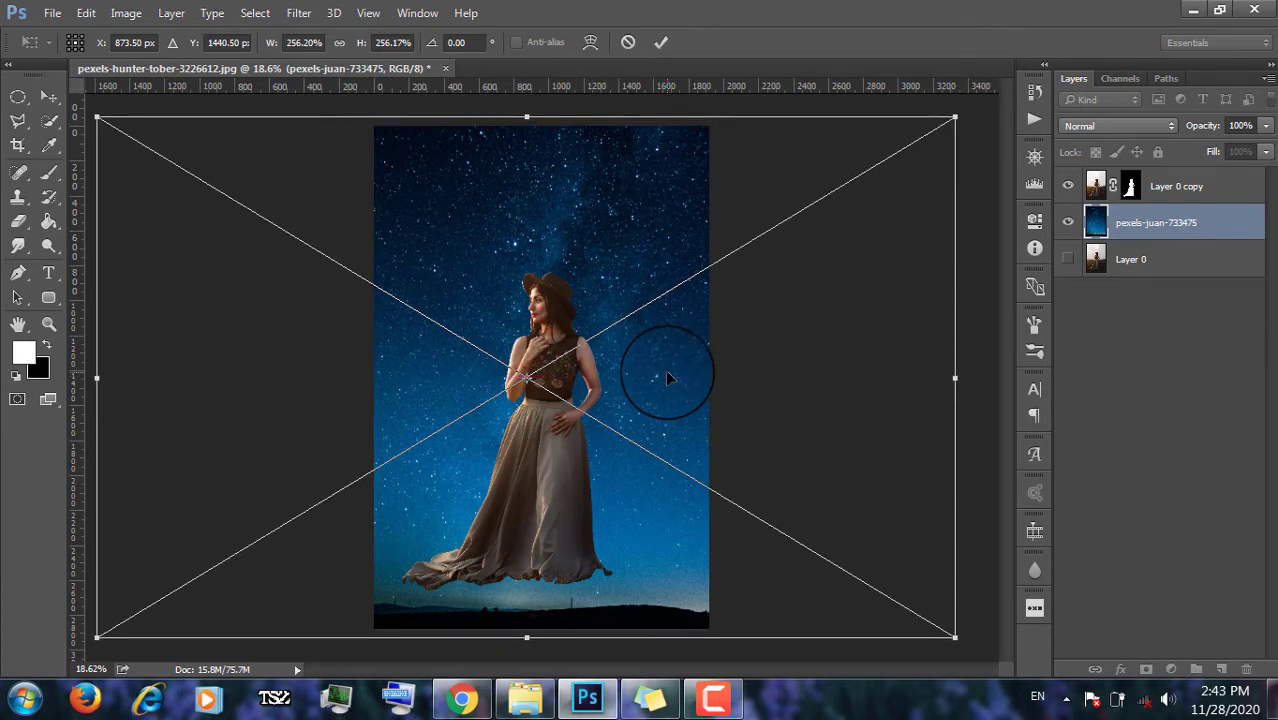
left_click(662, 44)
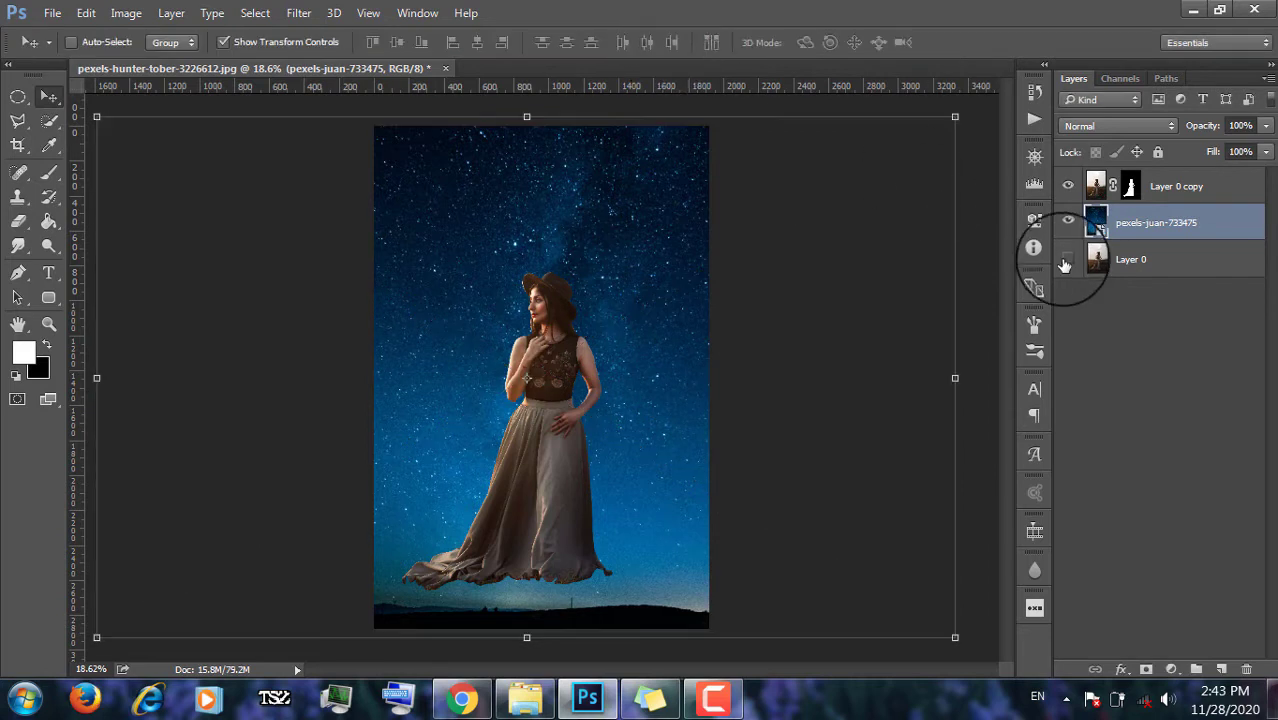
Make Layer 0 visible and reselect the pexels-juan-733475 sky layer, leaving no extra empty layer above it.
left_click(1138, 259)
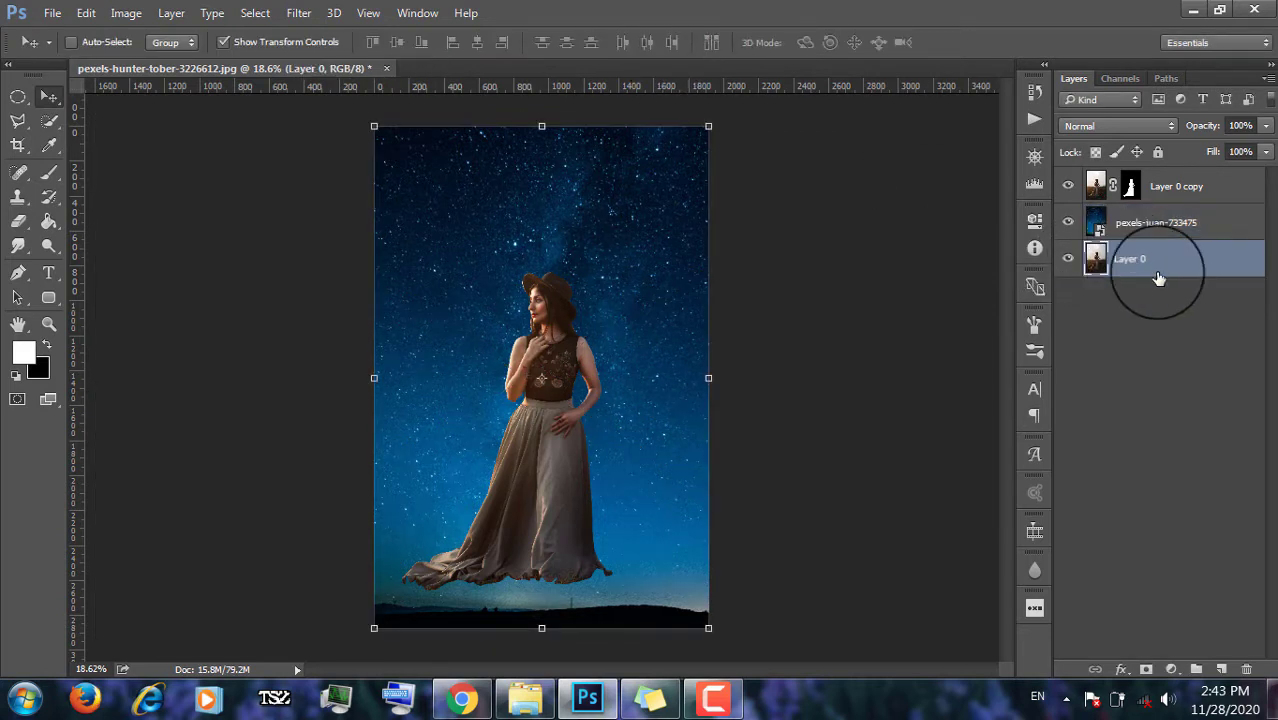
left_click(1160, 225)
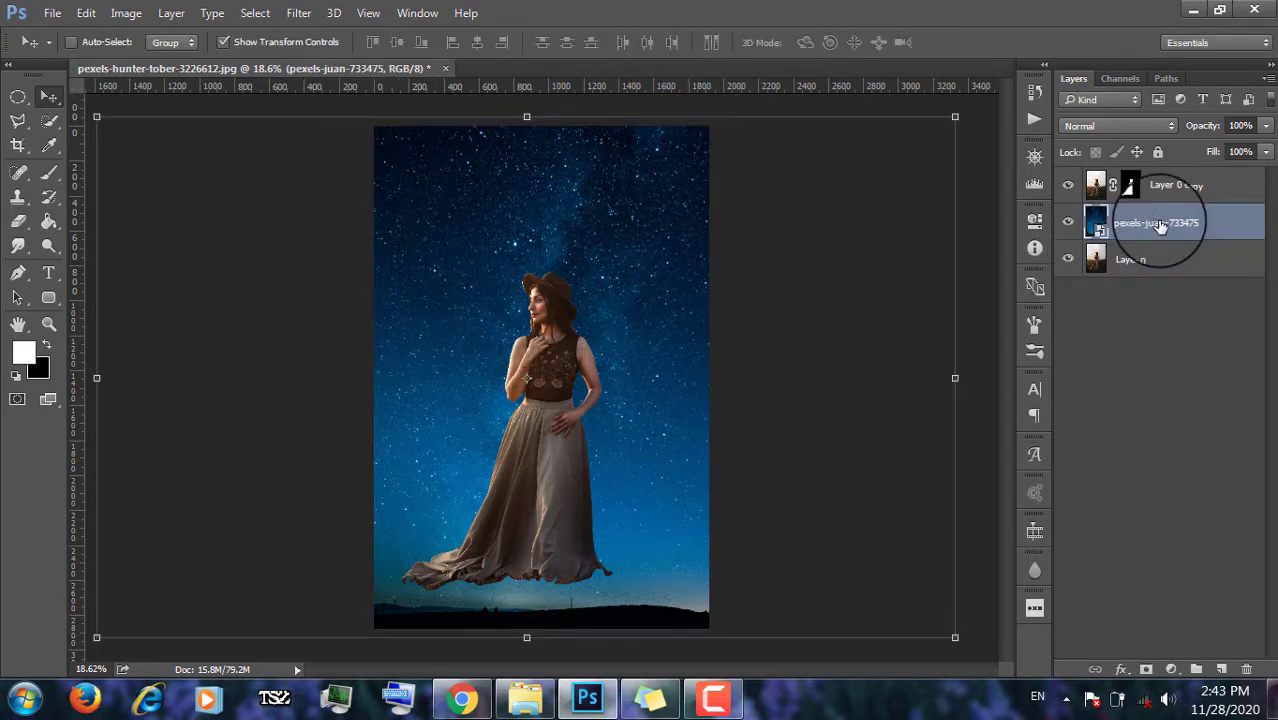
left_click(1221, 670)
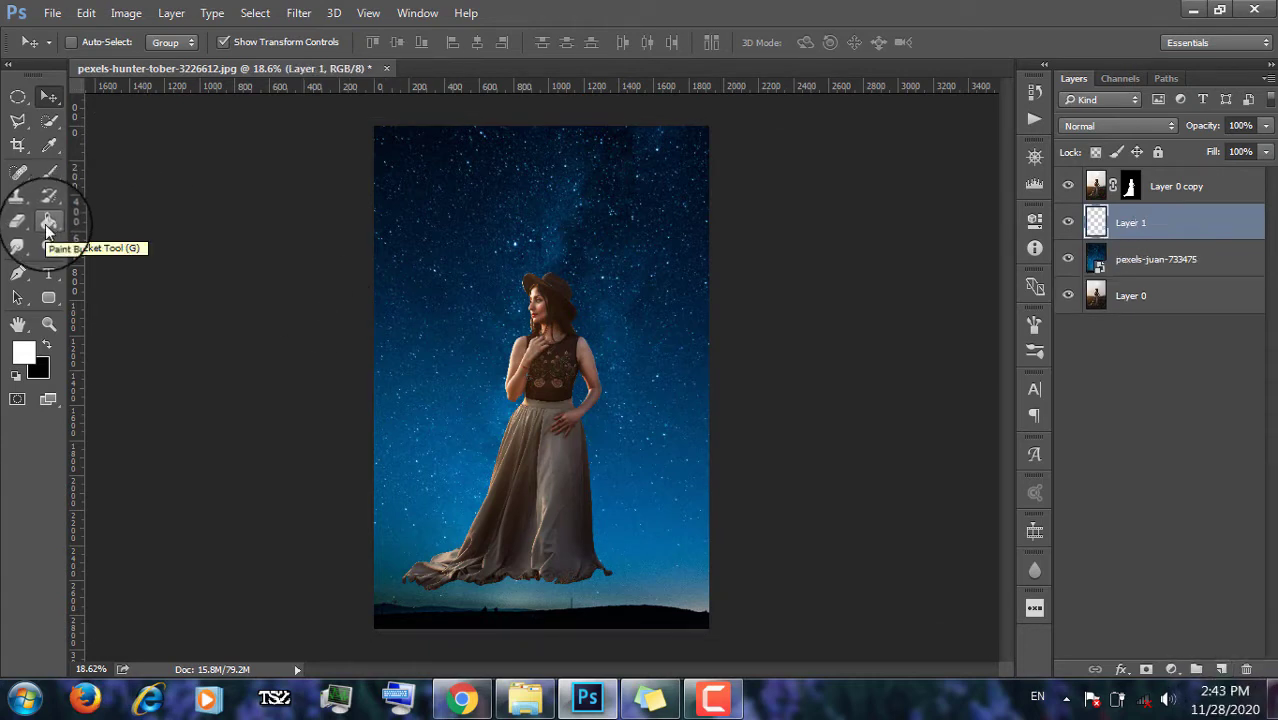
key("Delete")
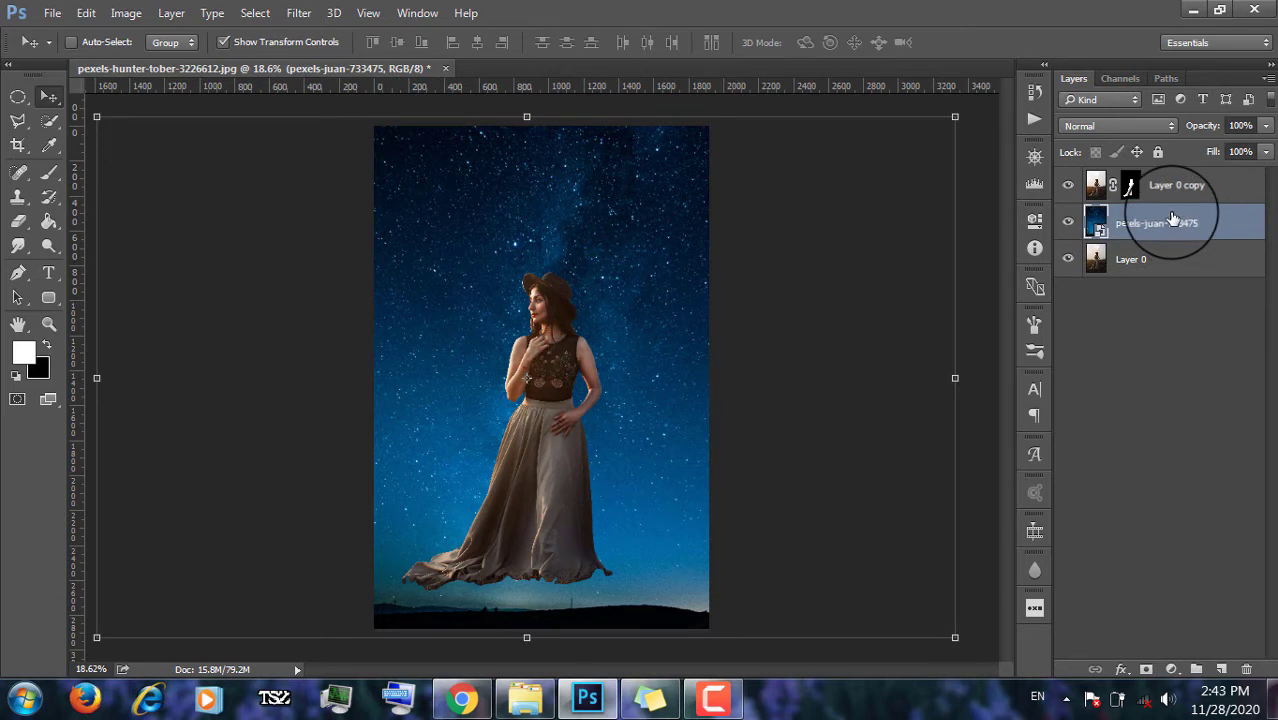
Add a white layer mask to the pexels-juan-733475 sky layer and activate the Gradient tool.
left_click(1147, 670, "alt")
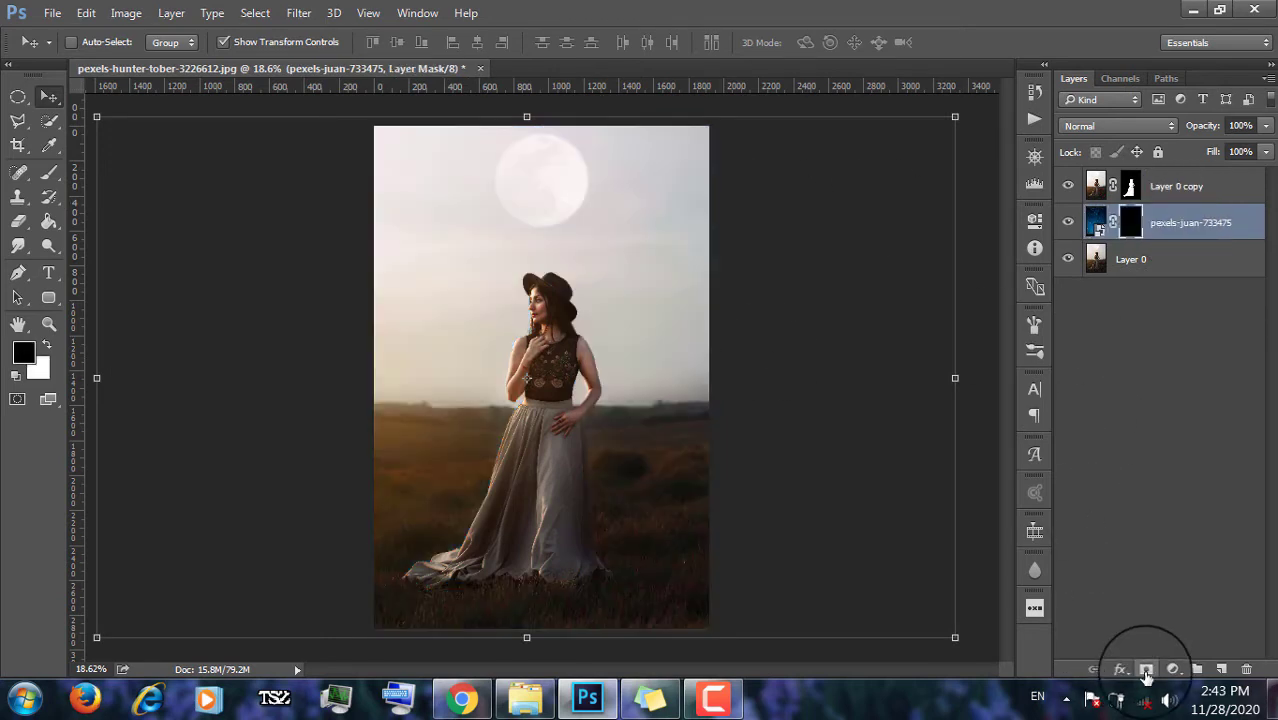
key("ctrl+i")
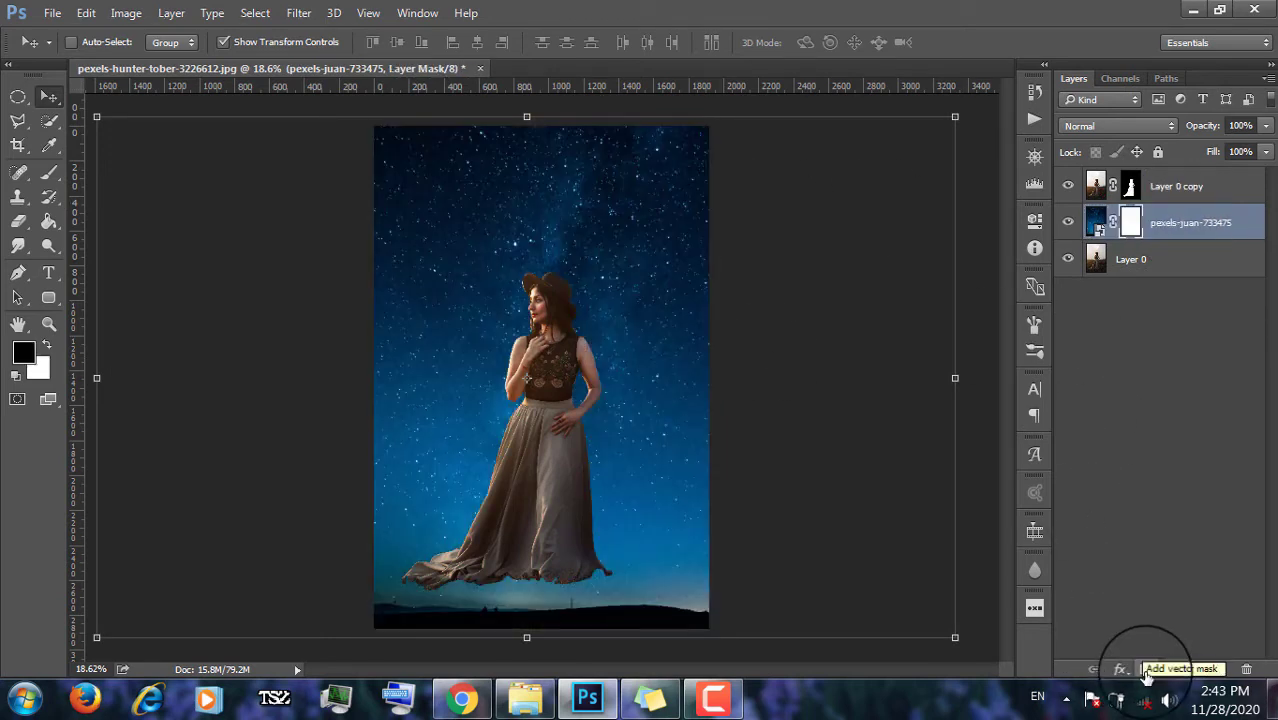
left_click(49, 221)
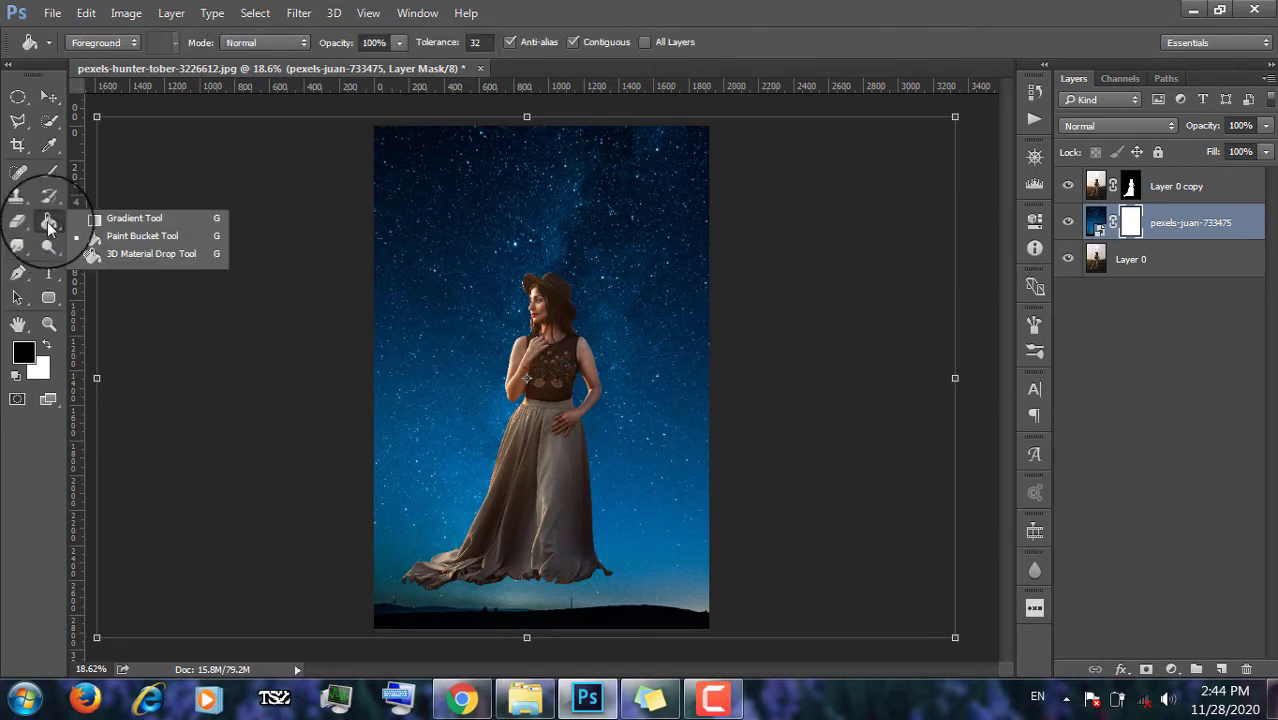
left_click(130, 219)
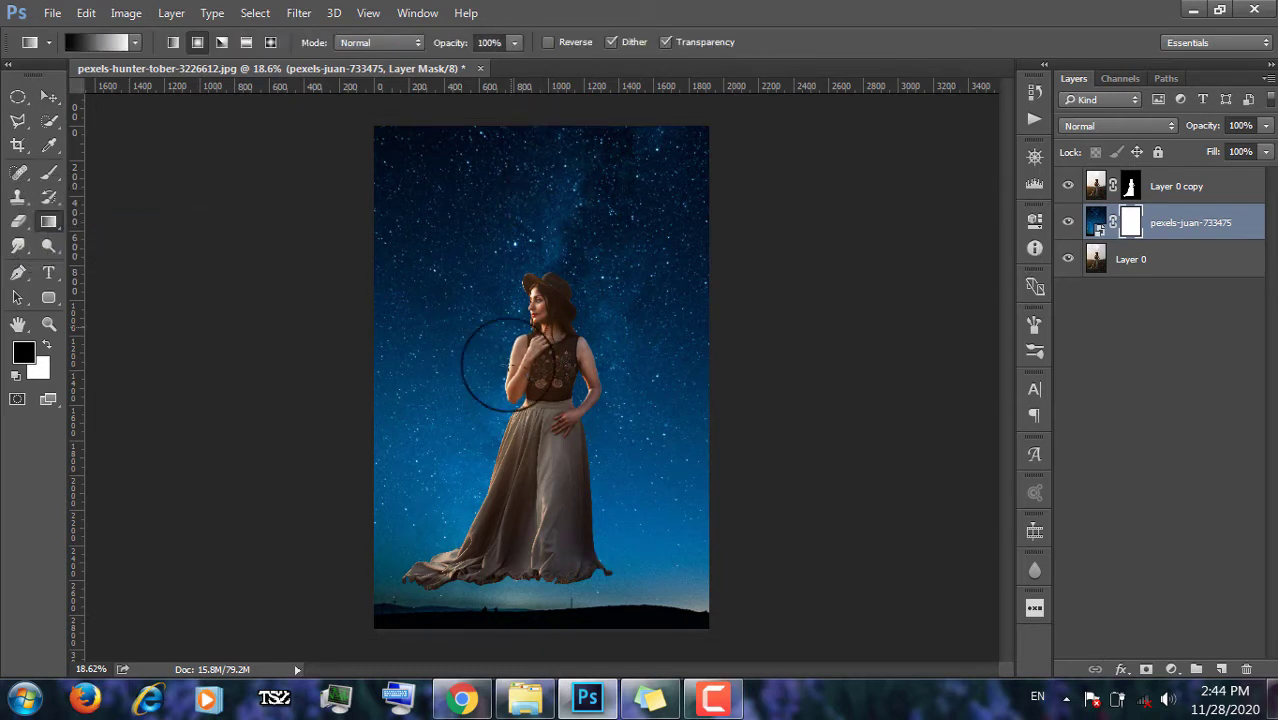
Try black-to-white radial gradients of different lengths on the sky layer's mask, undoing each one.
left_click_drag(552, 248, 550, 636)
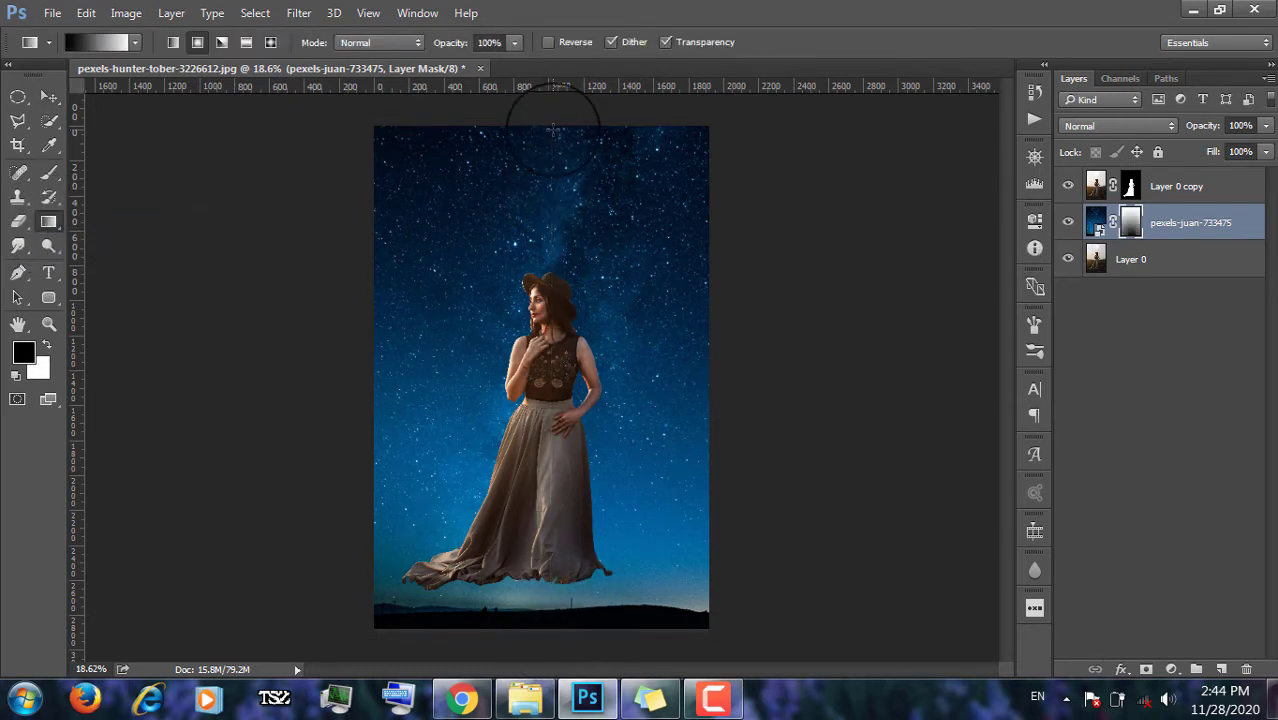
left_click_drag(553, 130, 553, 130)
key("ctrl+z")
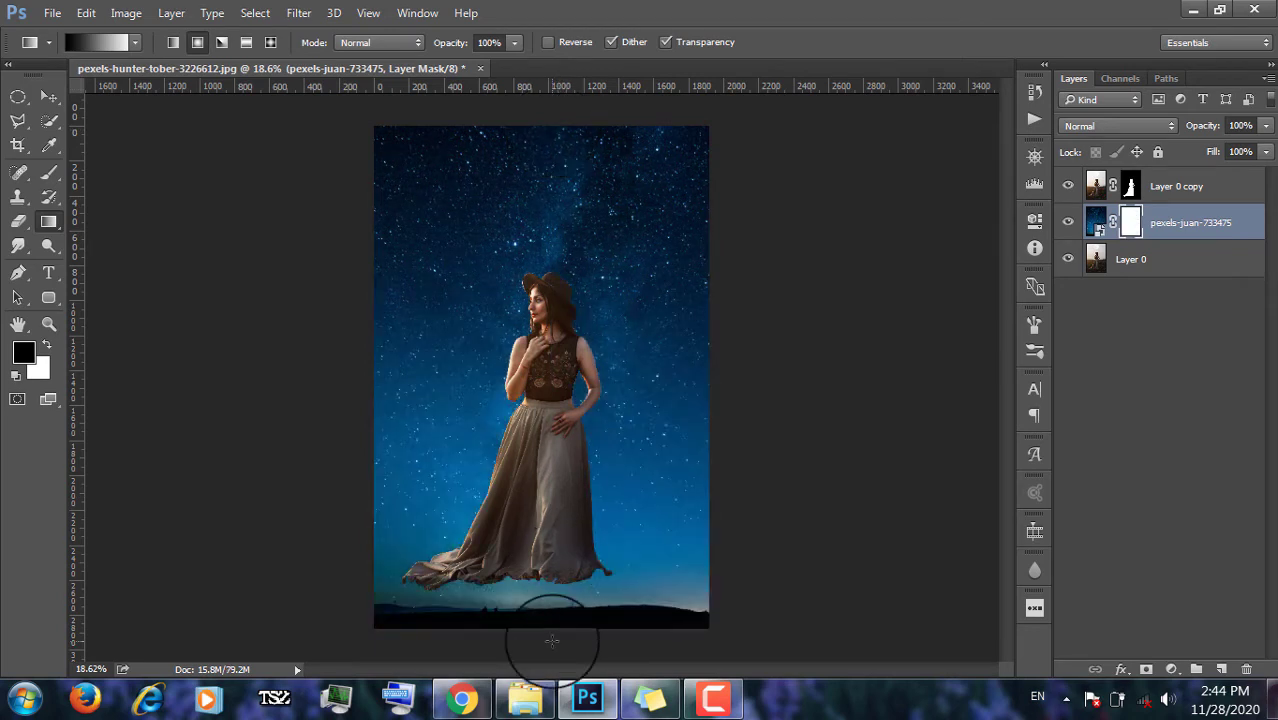
left_click_drag(552, 630, 552, 362)
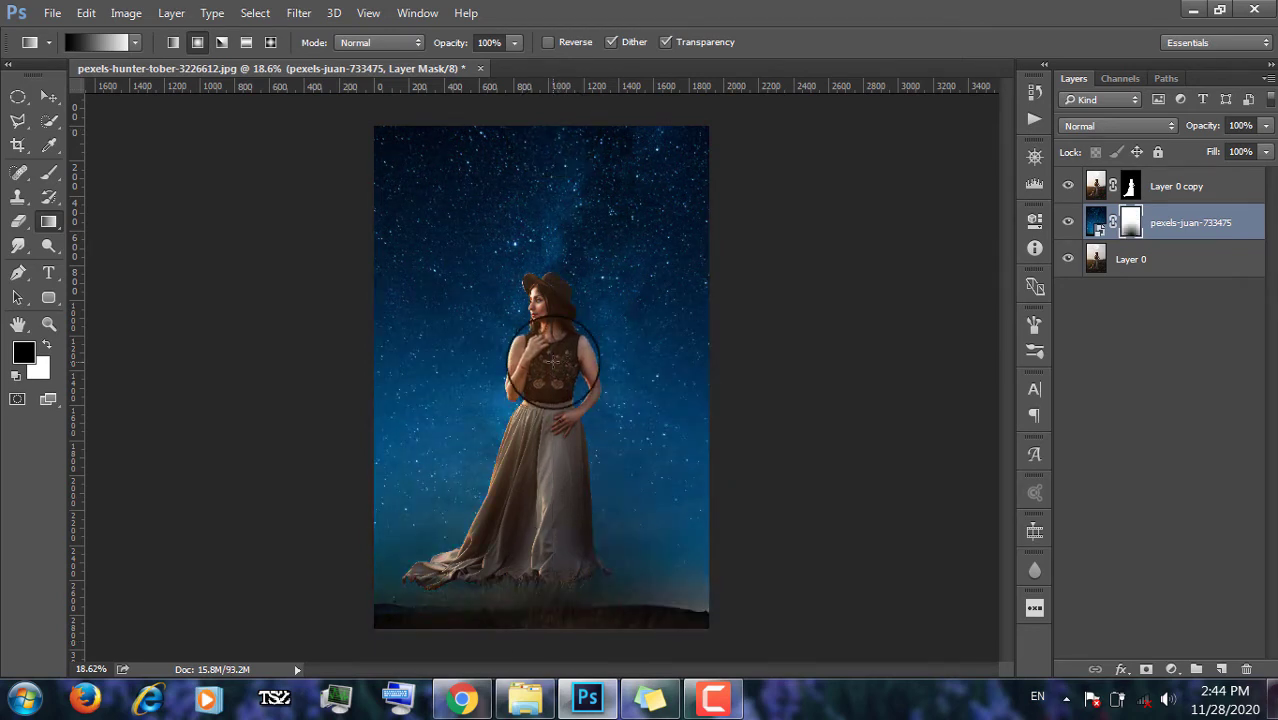
key("ctrl+z")
Draw a black-to-white radial gradient on the sky layer's mask from the canvas's bottom edge up to the woman's hat.
left_click_drag(549, 633, 548, 285)
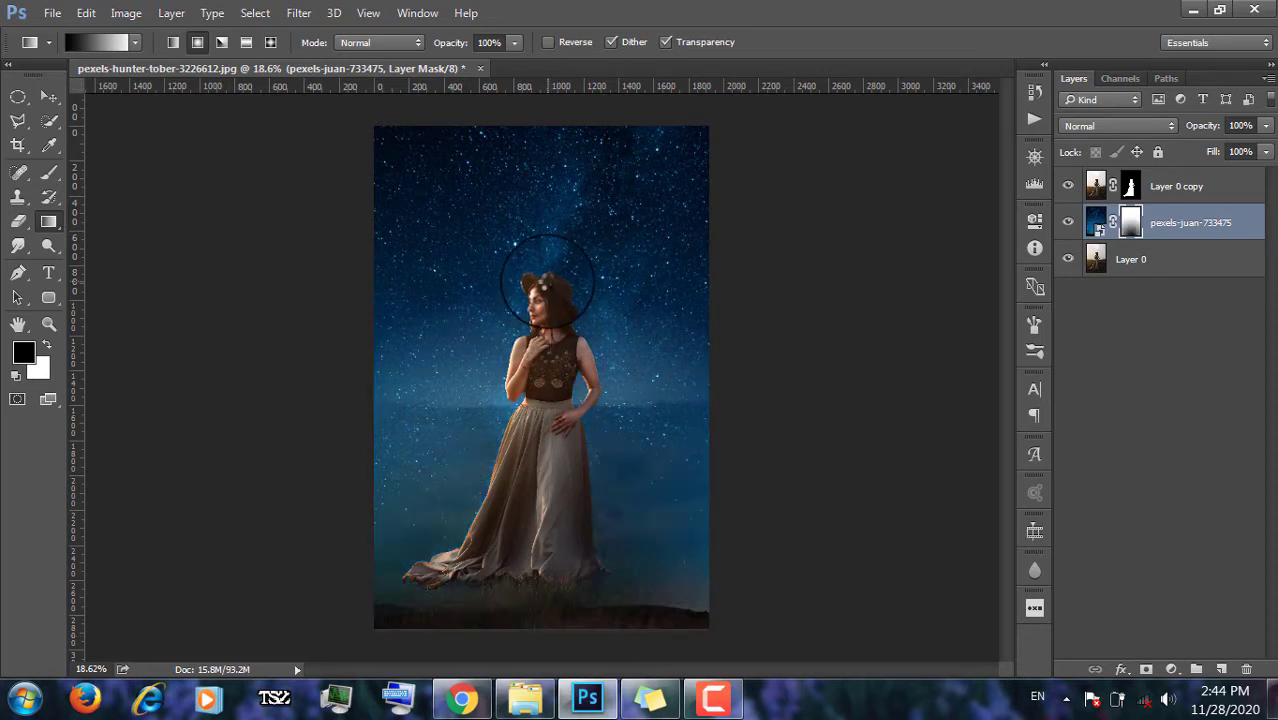
key("ctrl+z")
scroll(528, 357, "down", 1)
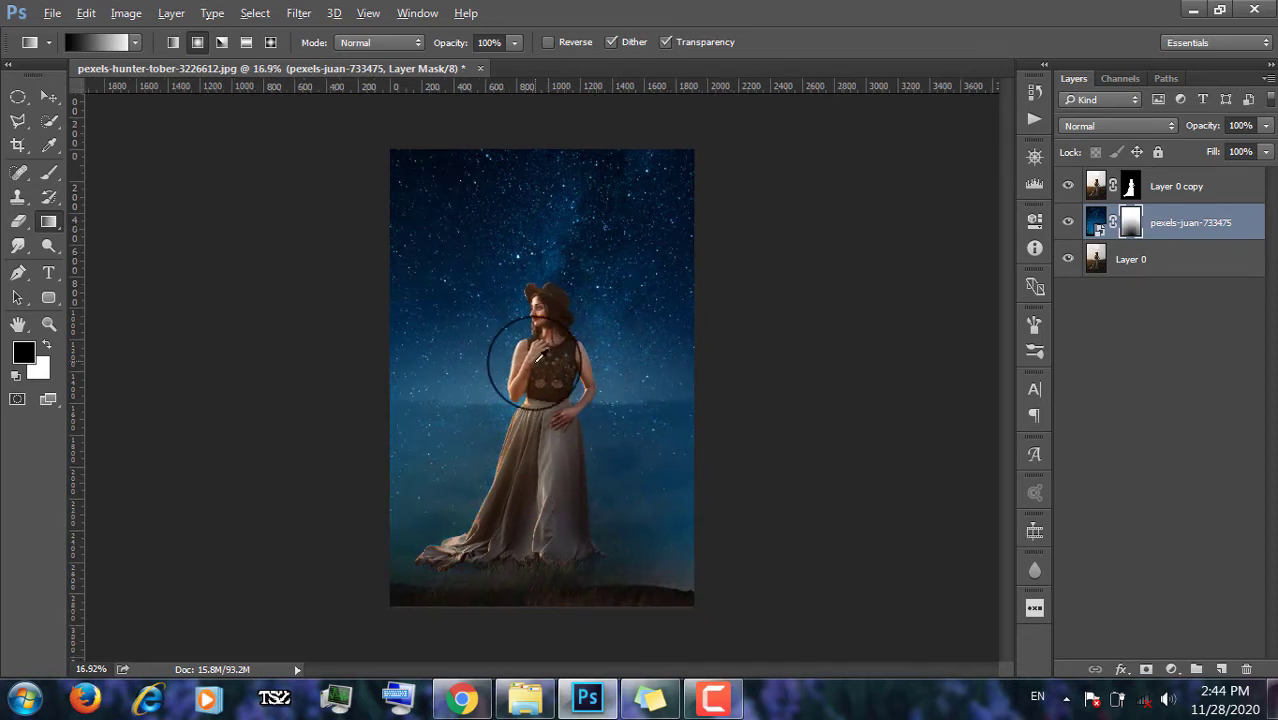
scroll(535, 260, "down", 1)
scroll(545, 165, "up", 1)
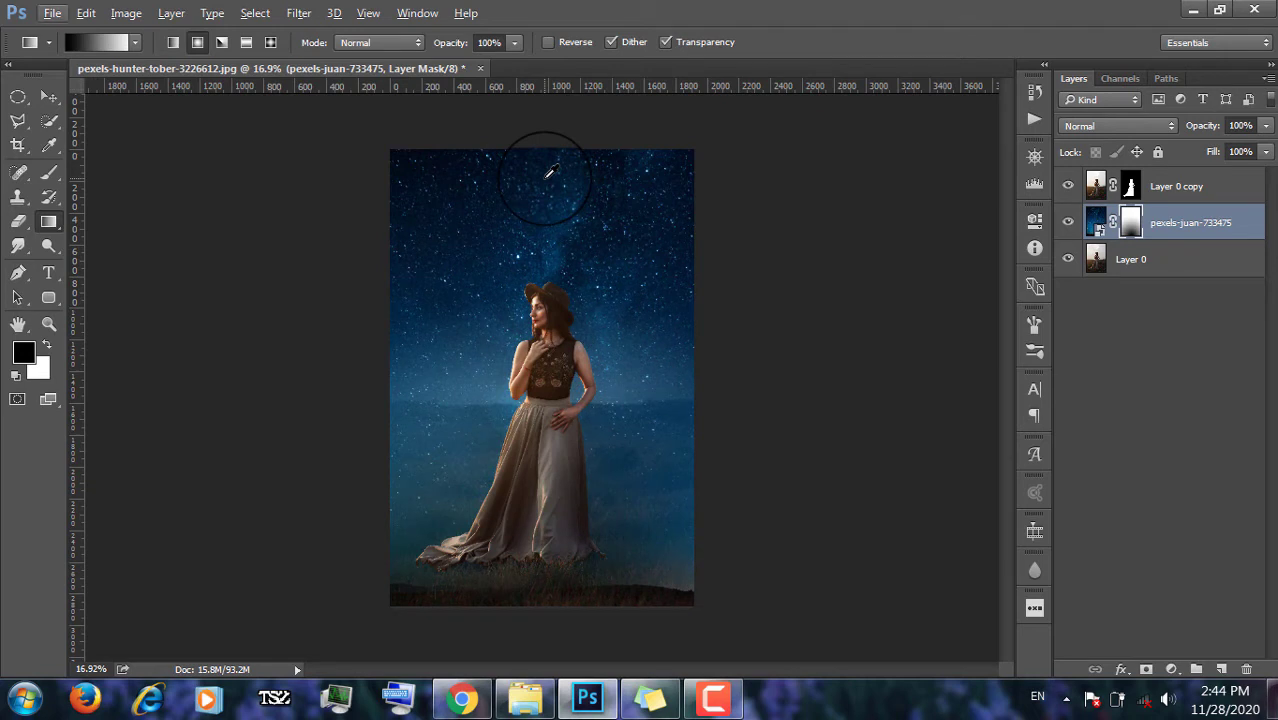
Place the download-snow-no-background image above Layer 0 copy and scale it to about 277% so it covers the canvas.
left_click(1173, 186)
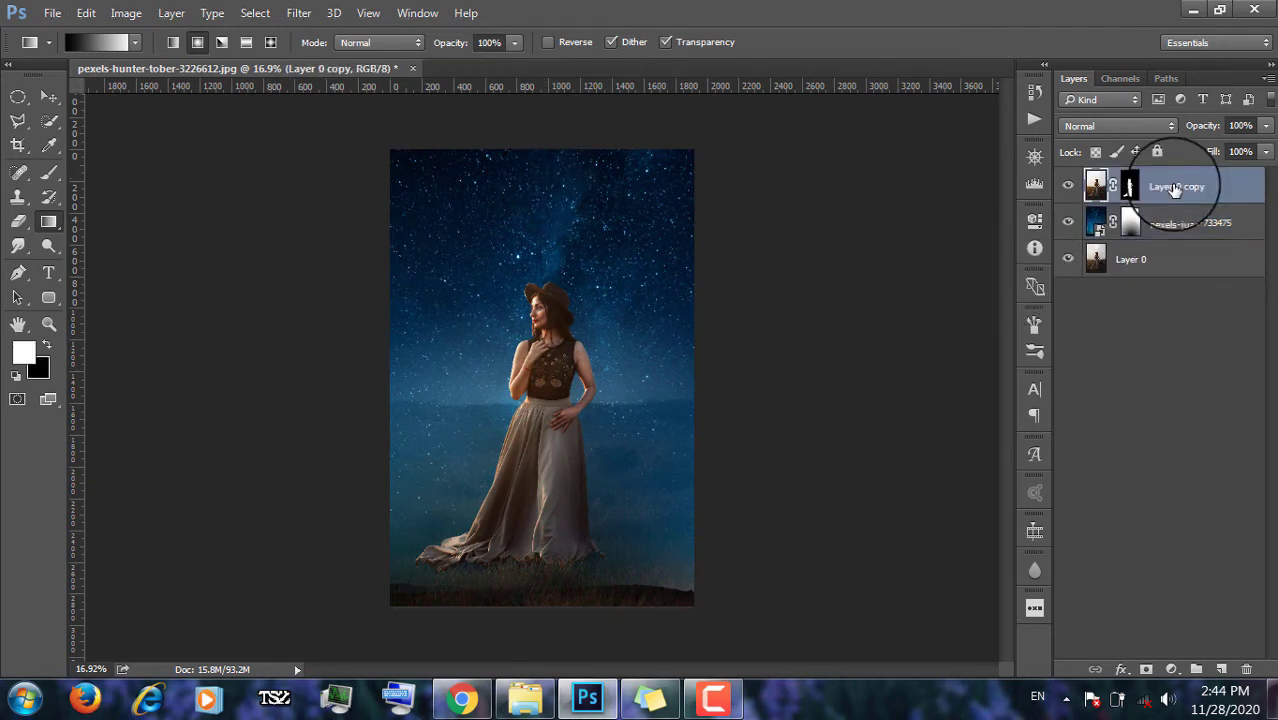
left_click(1222, 669)
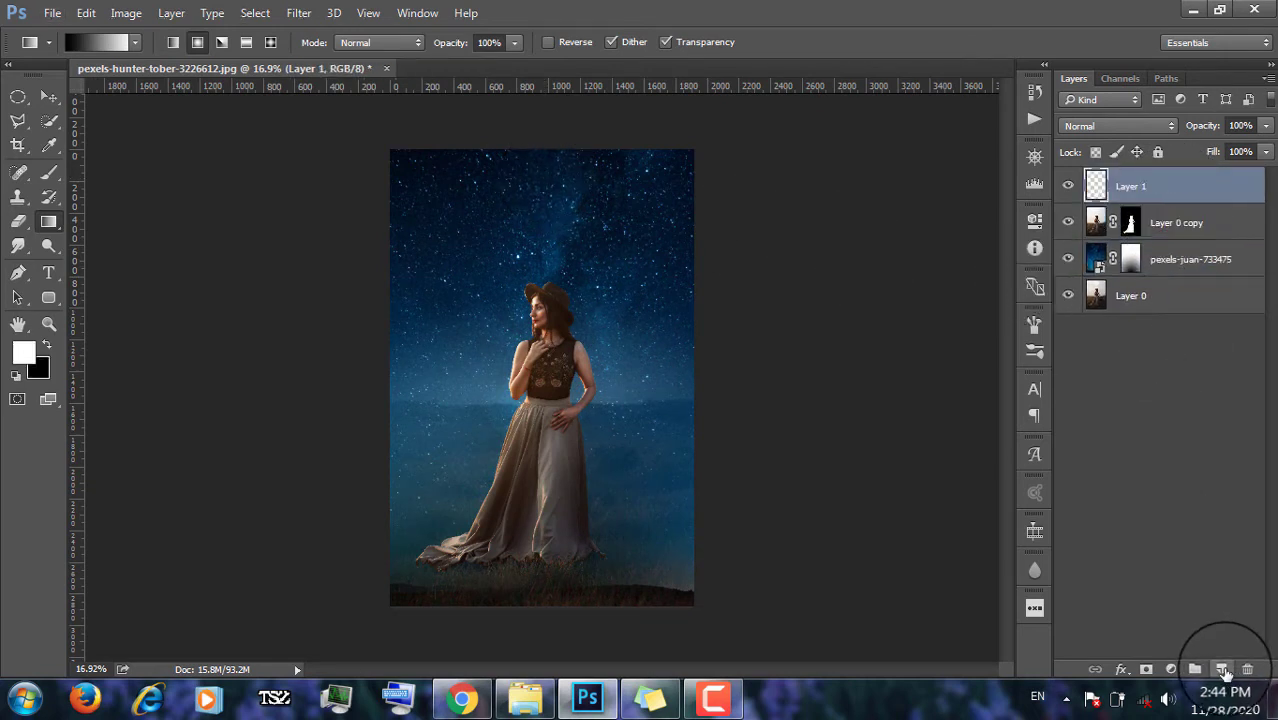
left_click(524, 698)
left_click_drag(650, 207, 515, 443)
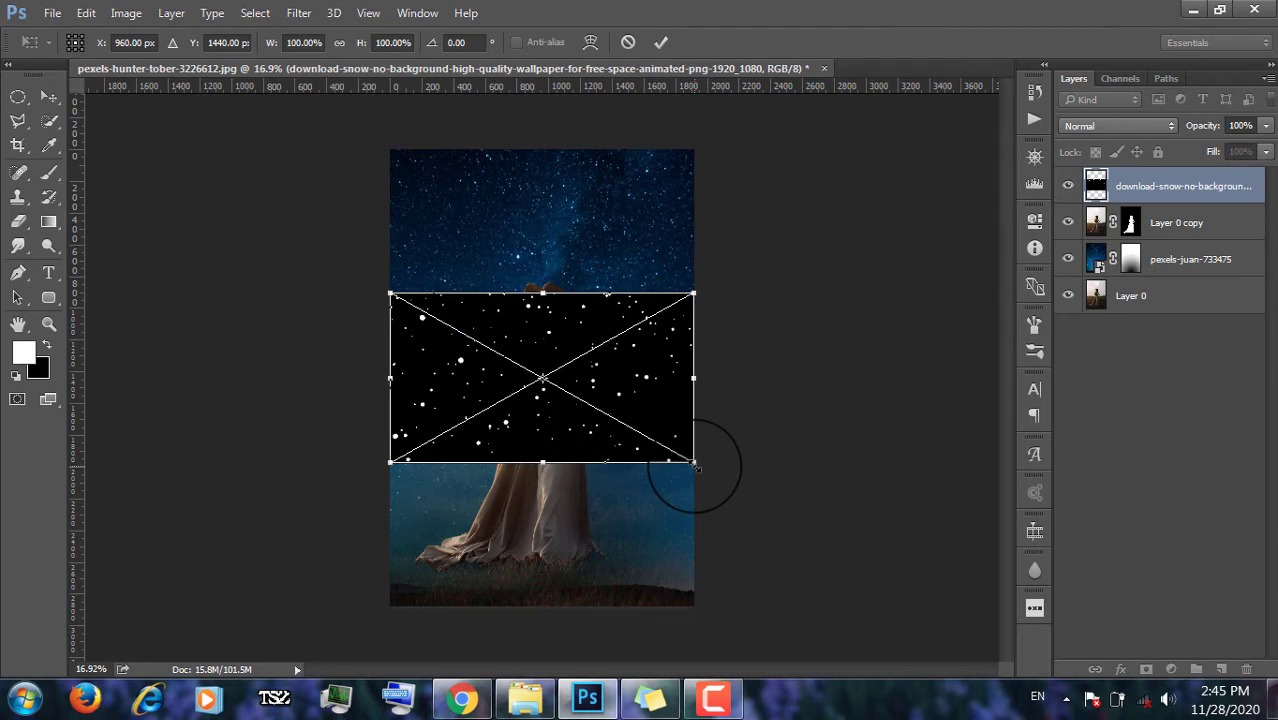
left_click_drag(696, 467, 930, 677)
key("g")
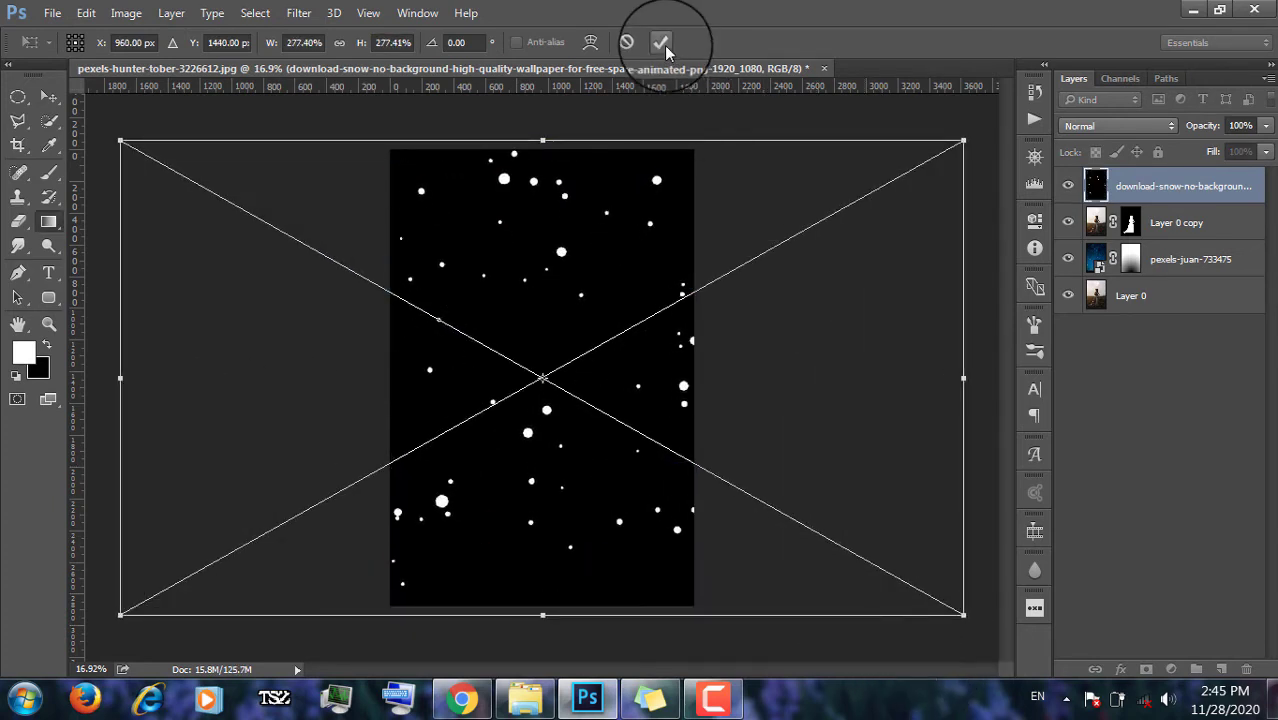
left_click(660, 42)
Set the snow layer's blend mode to Lighten and select Layer 0.
left_click(1105, 126)
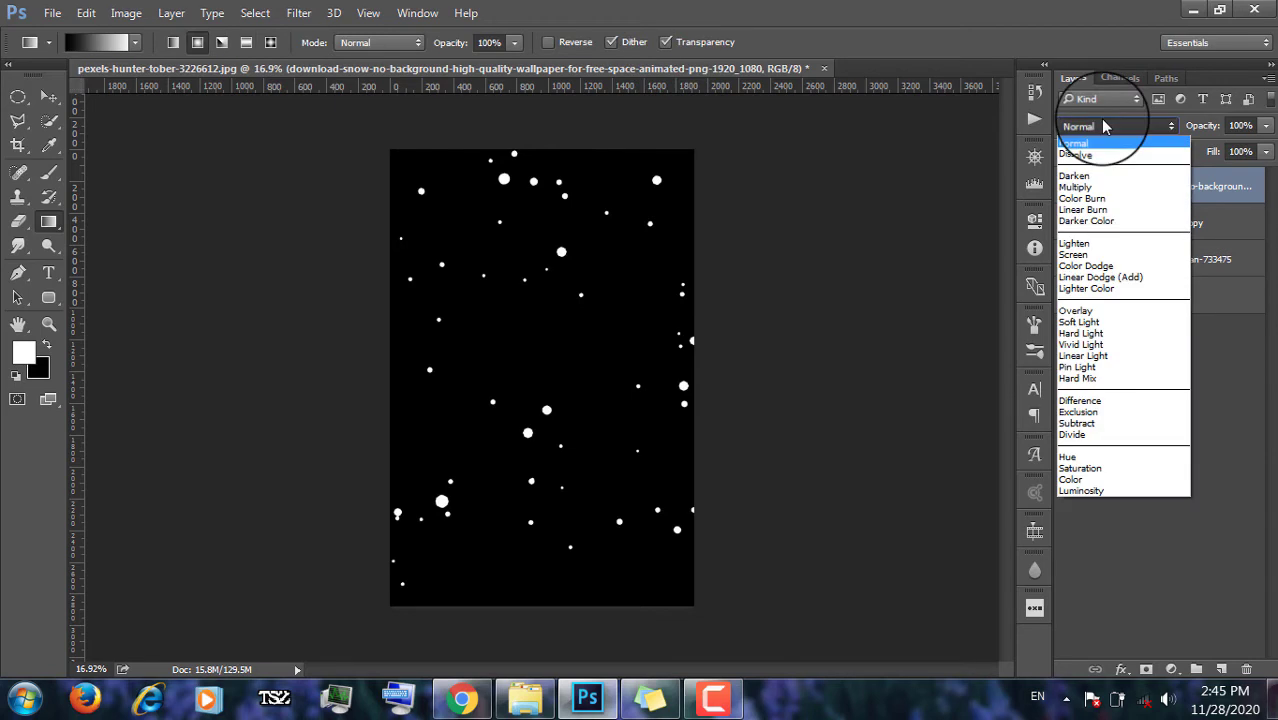
left_click(1081, 242)
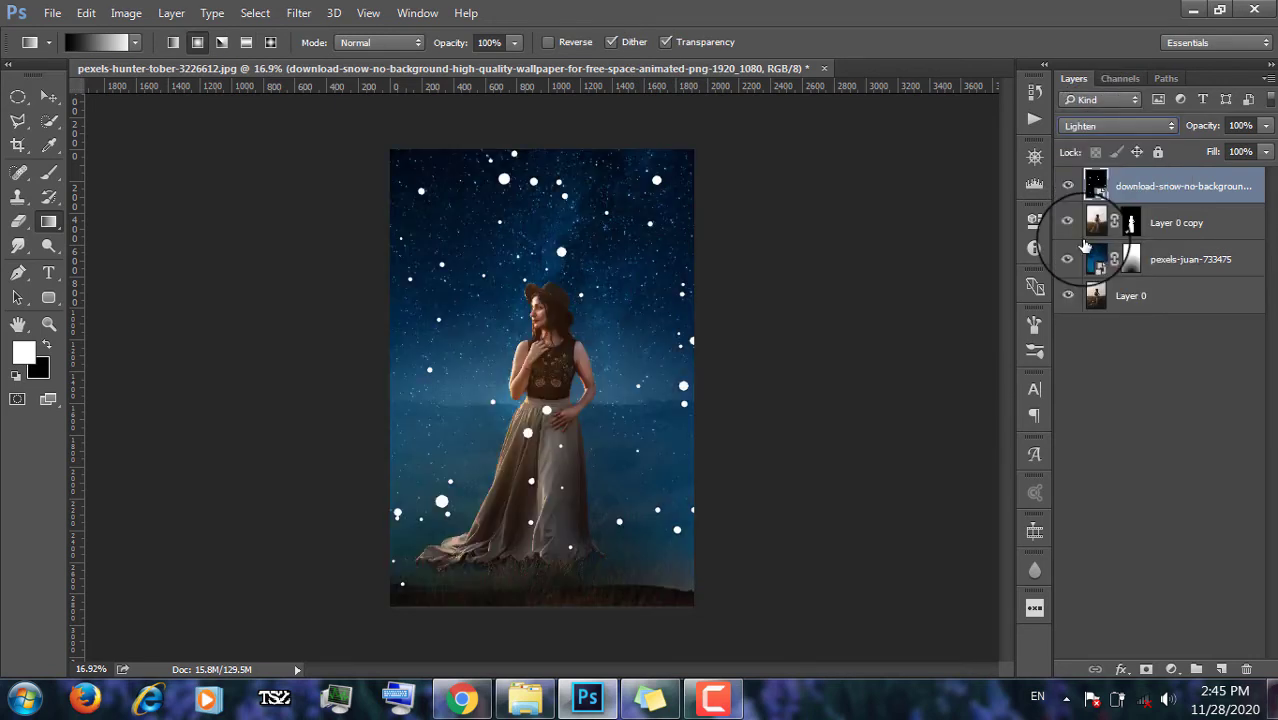
left_click(1106, 128)
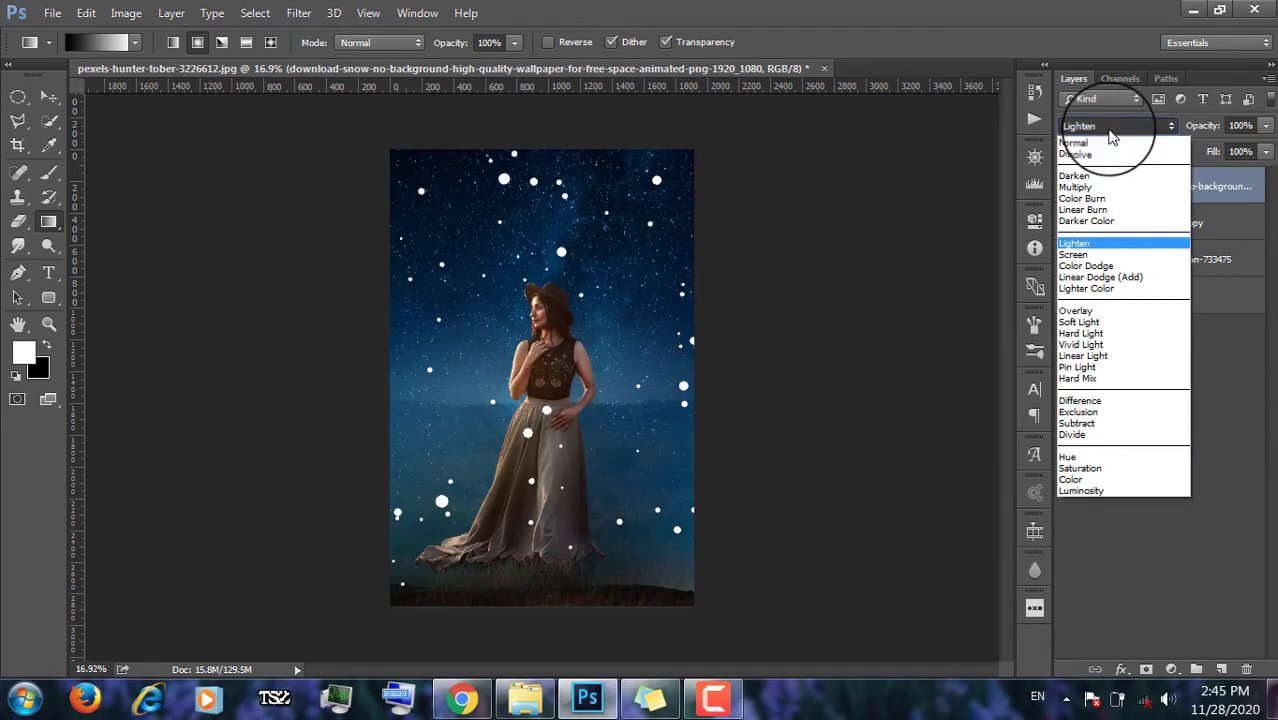
left_click(1098, 295)
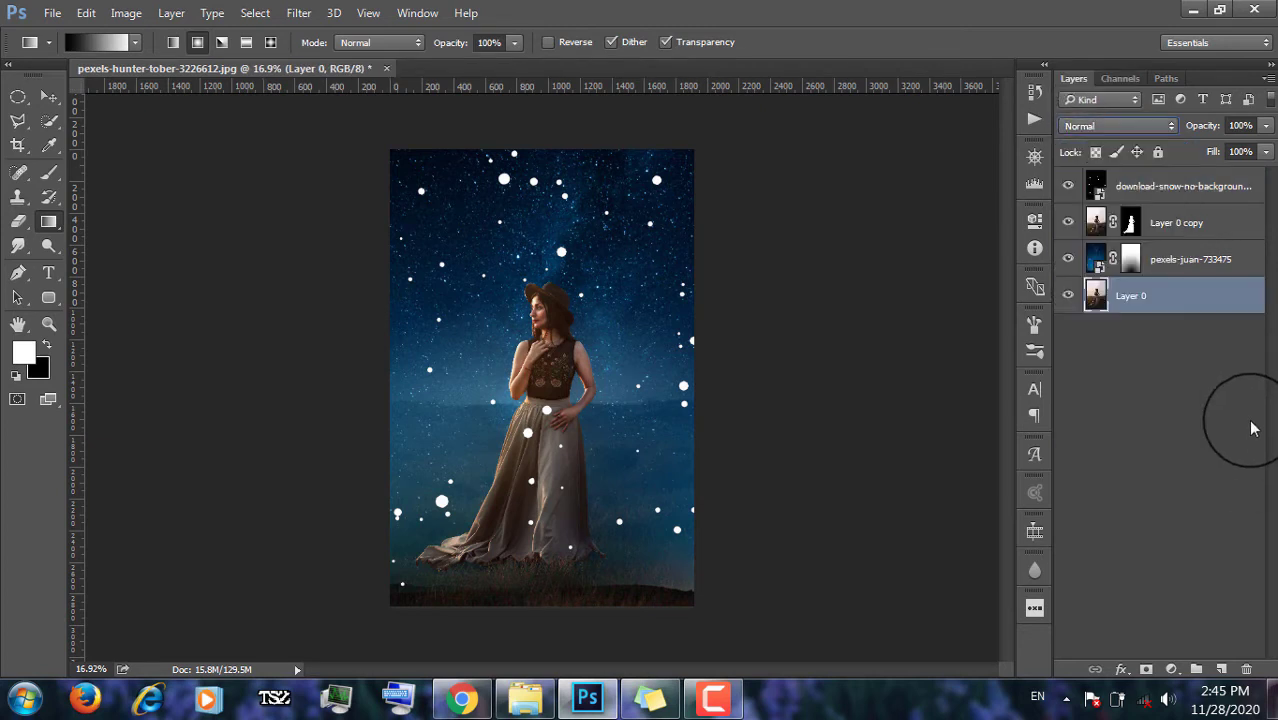
Select the download-snow-no-background layer and apply the Lighten blend mode to it.
left_click(1150, 186)
left_click(1130, 126)
left_click(1074, 244)
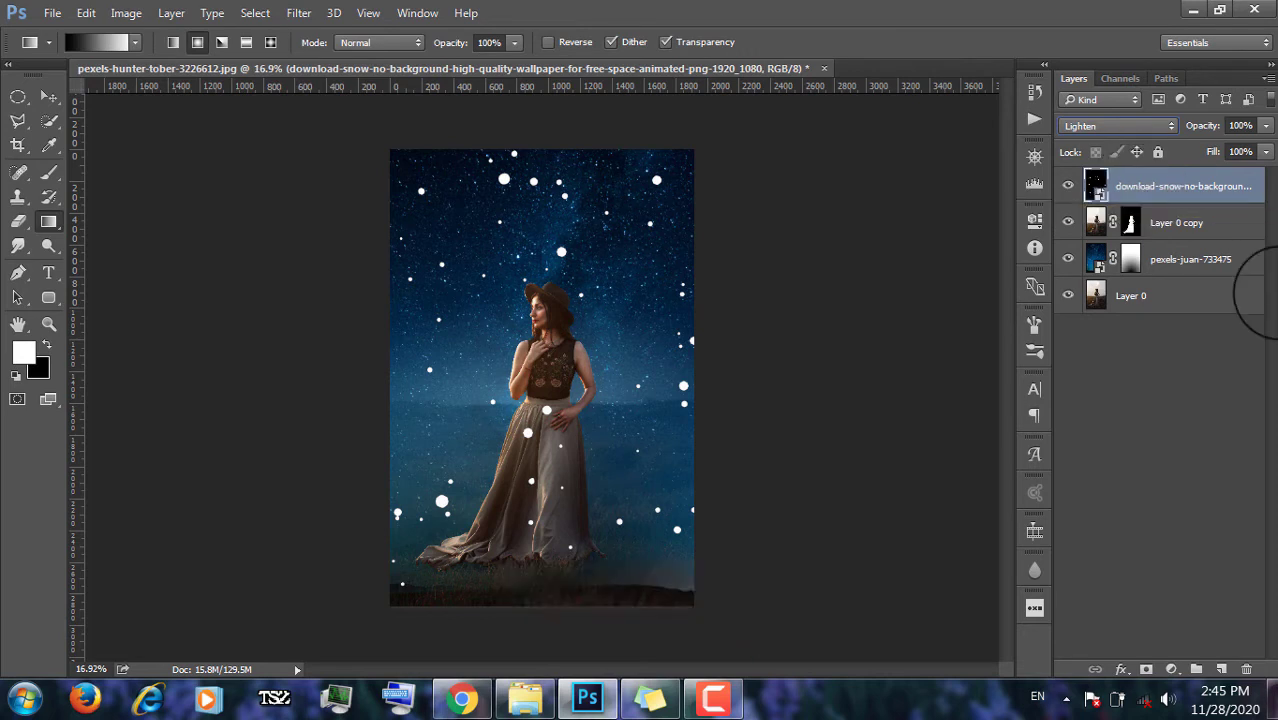
Add a Color Balance adjustment above the snow layer with midtones Cyan–Red at -22 and Yellow–Blue at +12.
left_click(1172, 669)
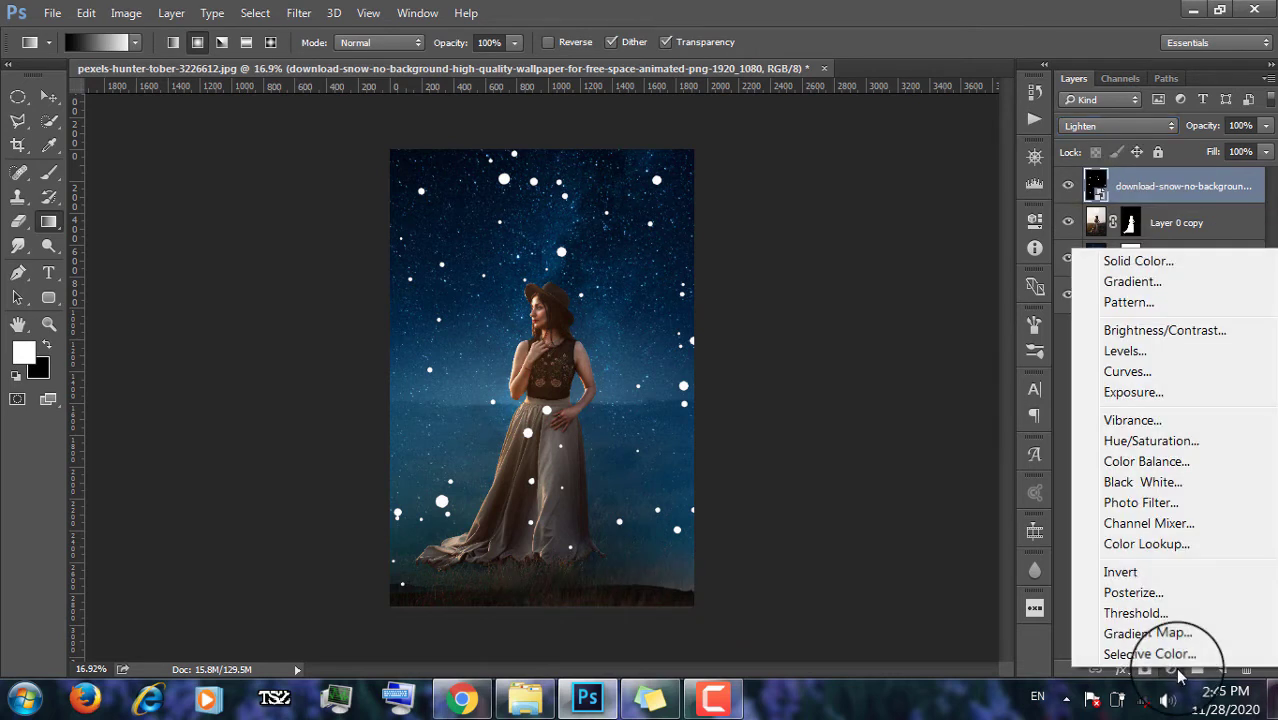
left_click(1134, 461)
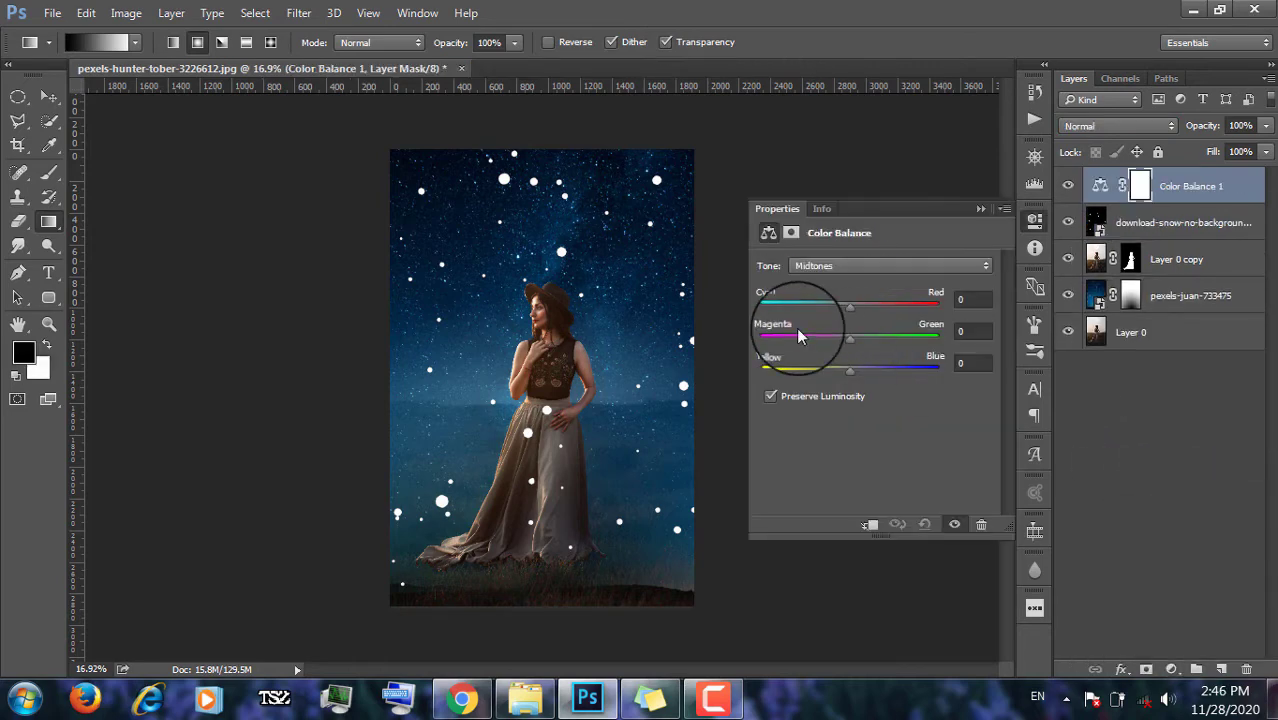
left_click_drag(848, 312, 789, 314)
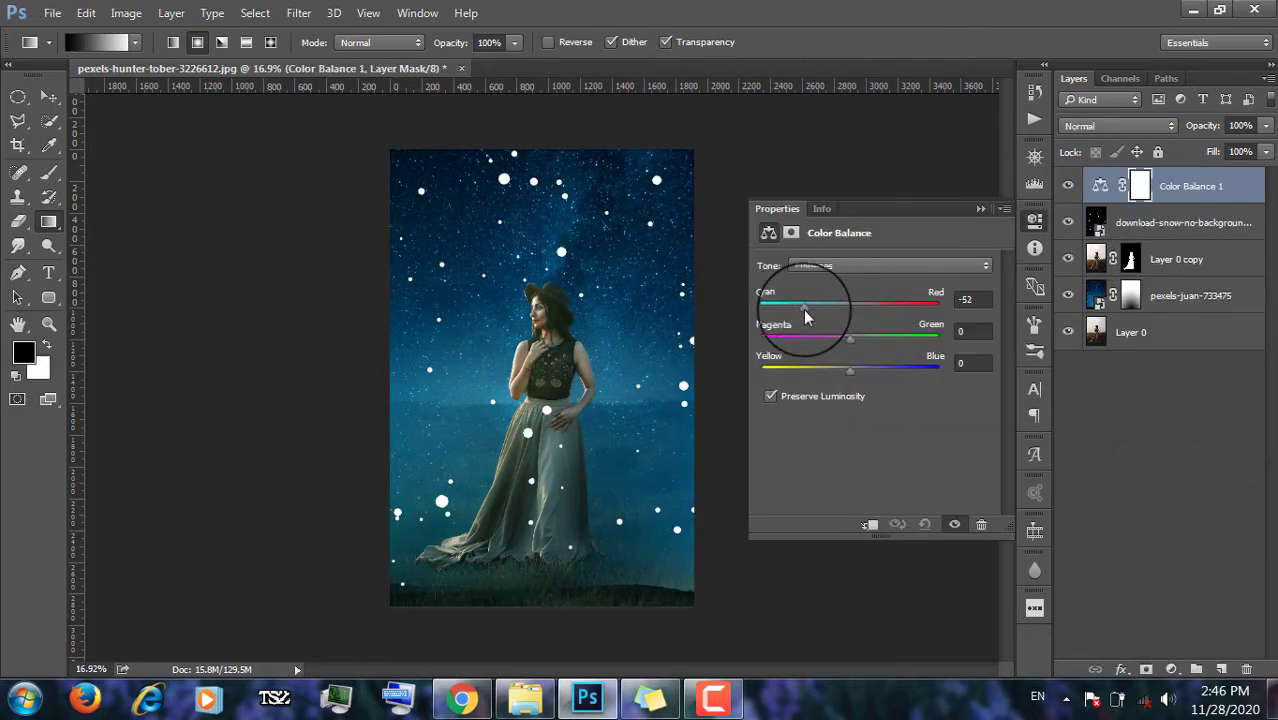
left_click_drag(873, 375, 862, 376)
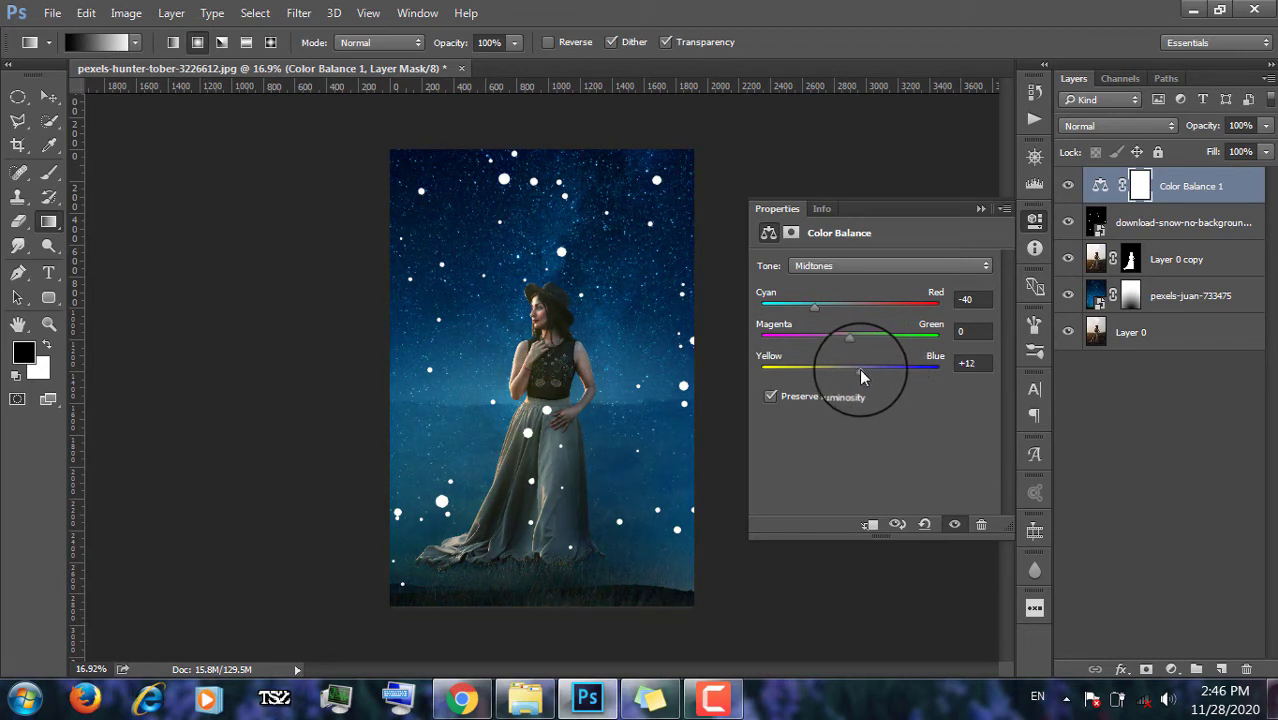
left_click_drag(813, 306, 831, 307)
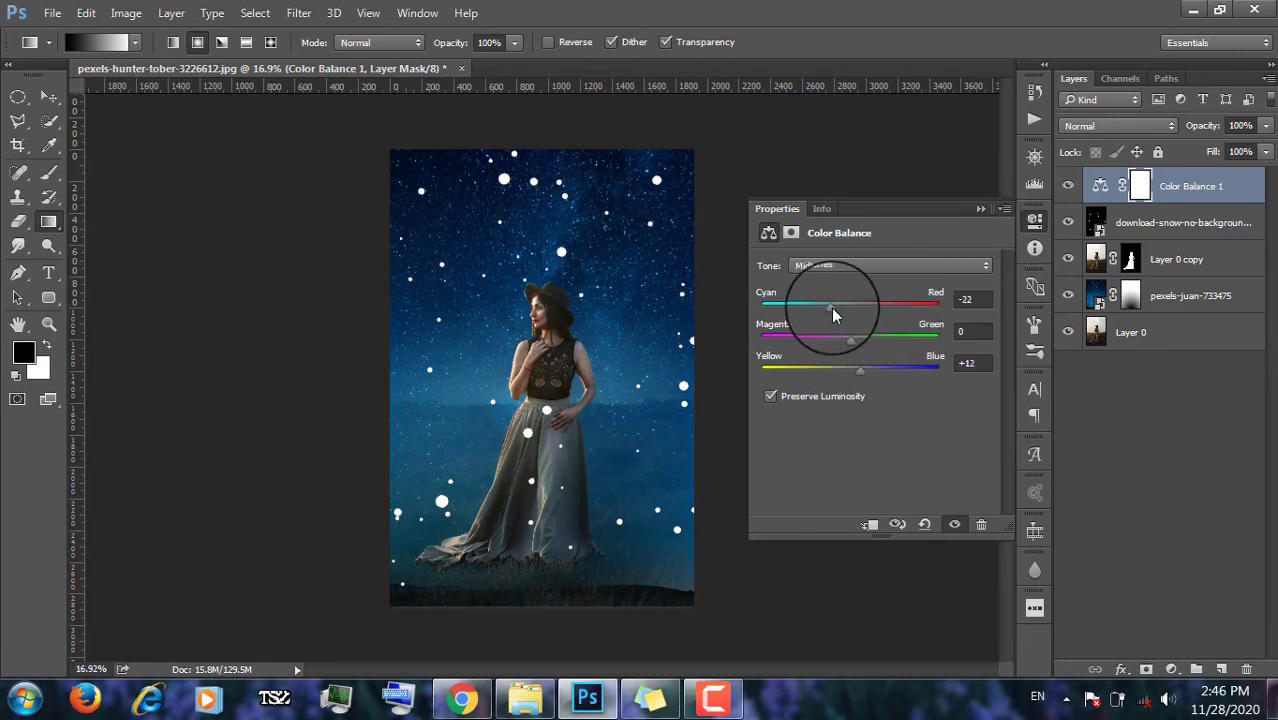
left_click(980, 209)
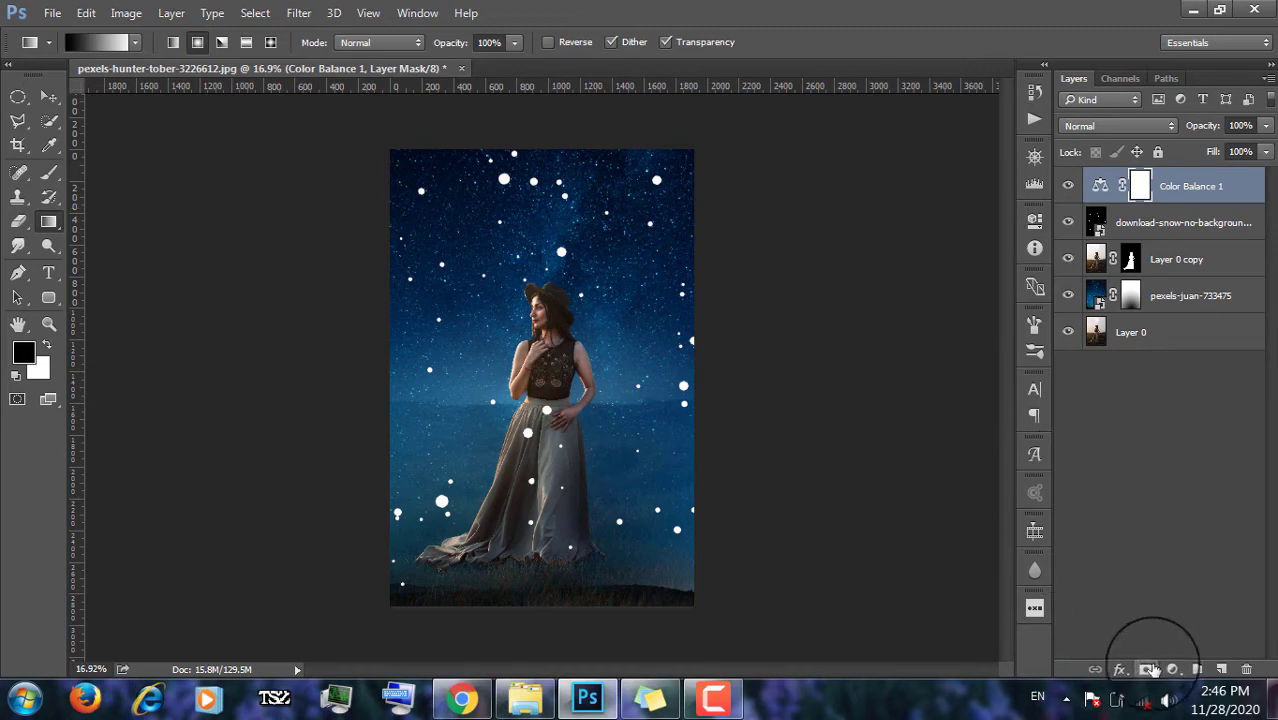
Add a Brightness/Contrast adjustment above the colour balance with brightness 14 and contrast 11.
left_click(1173, 669)
left_click(1160, 250)
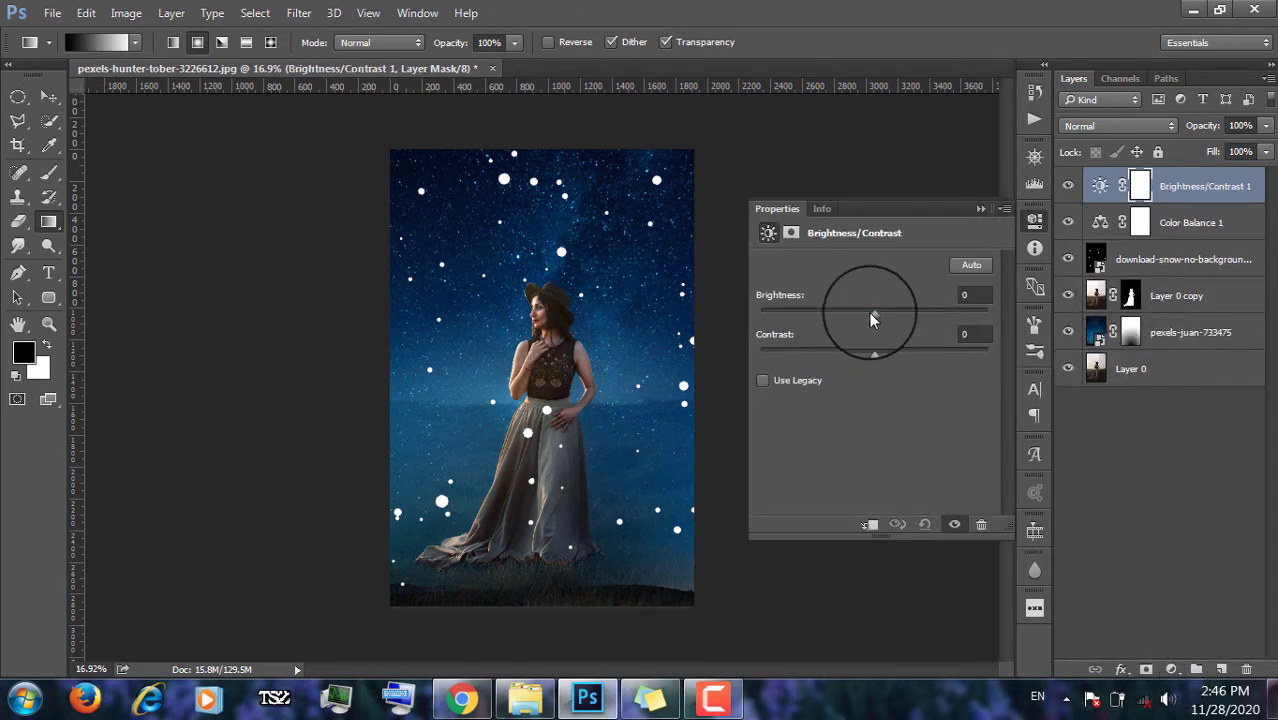
left_click_drag(868, 312, 886, 355)
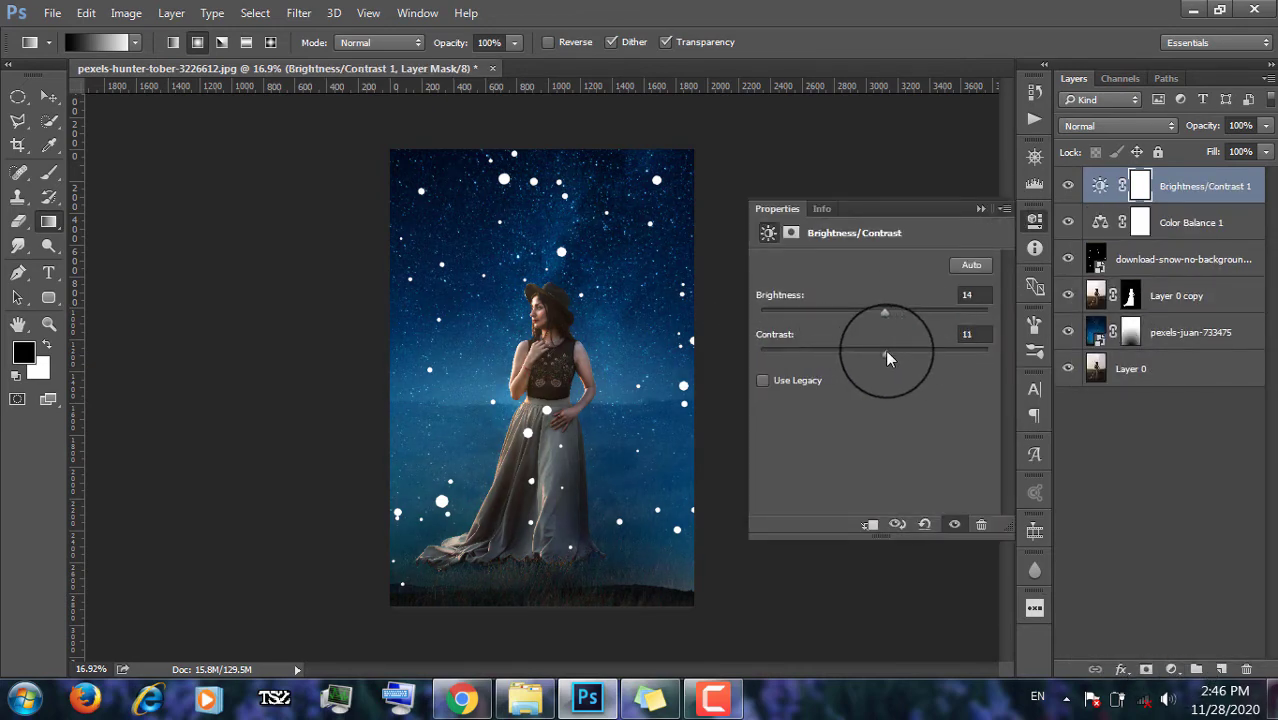
left_click(979, 210)
Add a Levels adjustment on top with the input black point at 25 and the white point at 222.
left_click(1172, 669)
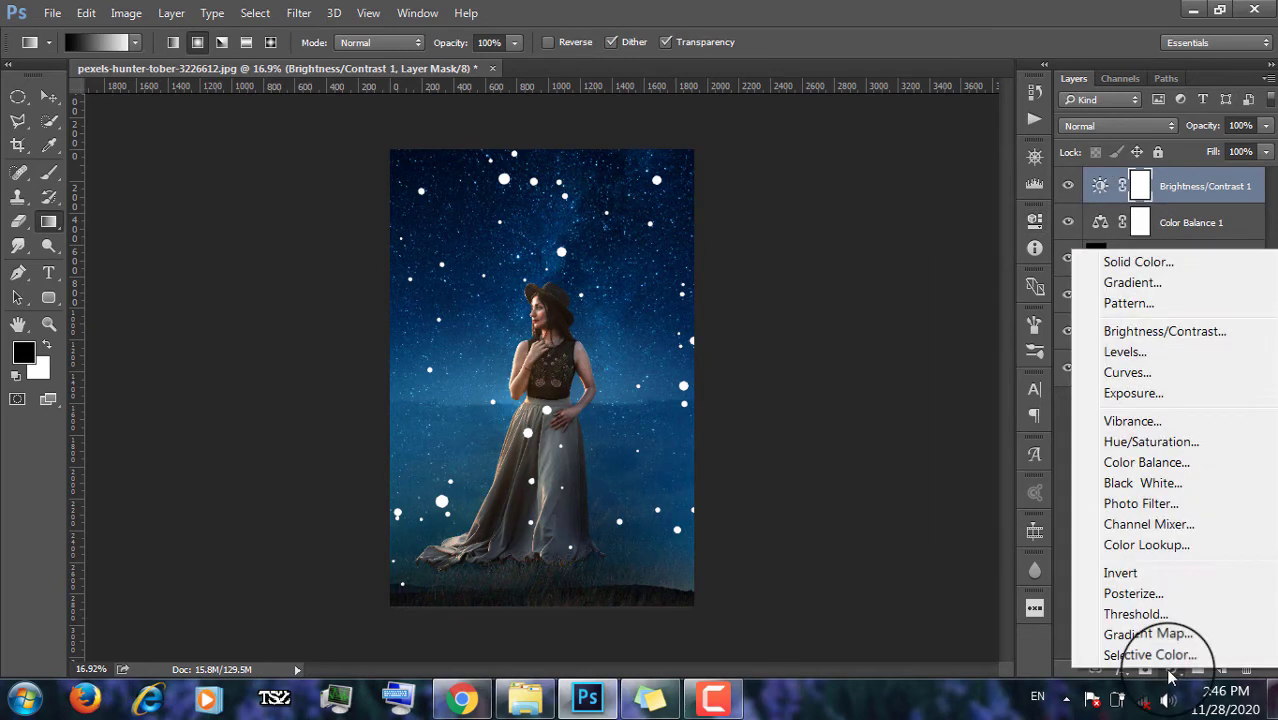
left_click(1120, 347)
left_click_drag(781, 397, 802, 397)
left_click_drag(990, 397, 965, 402)
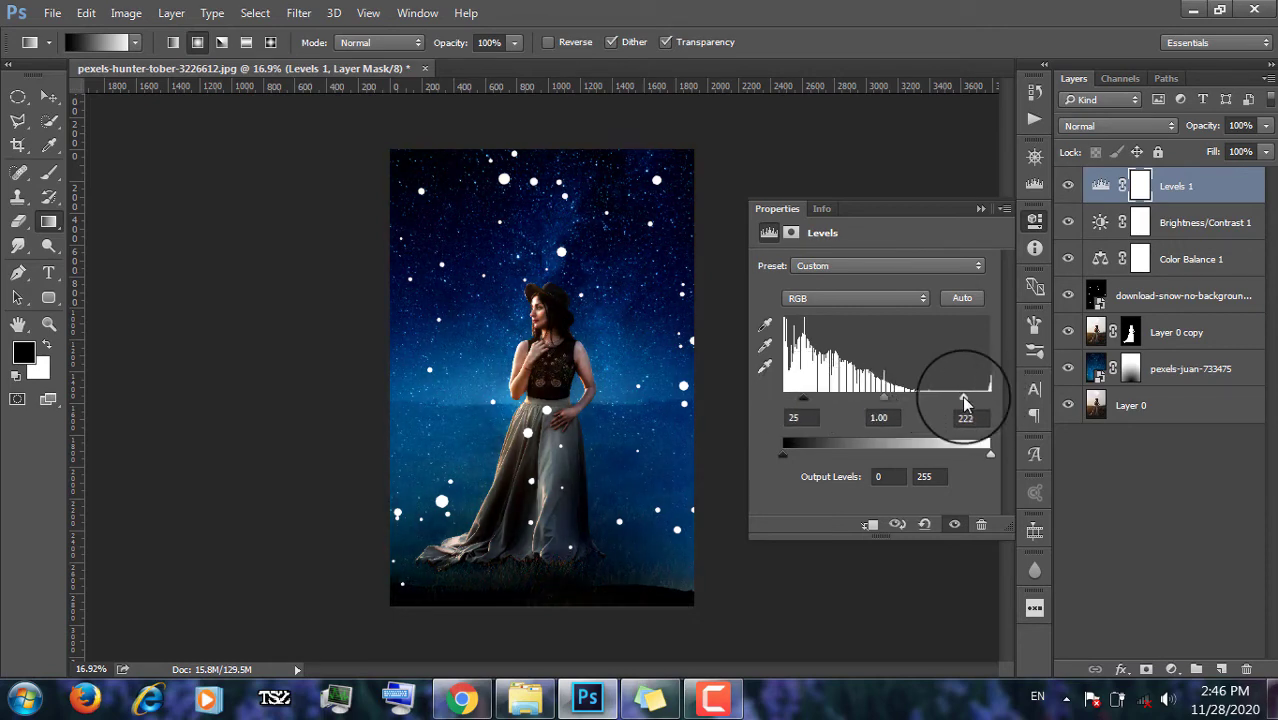
left_click(980, 209)
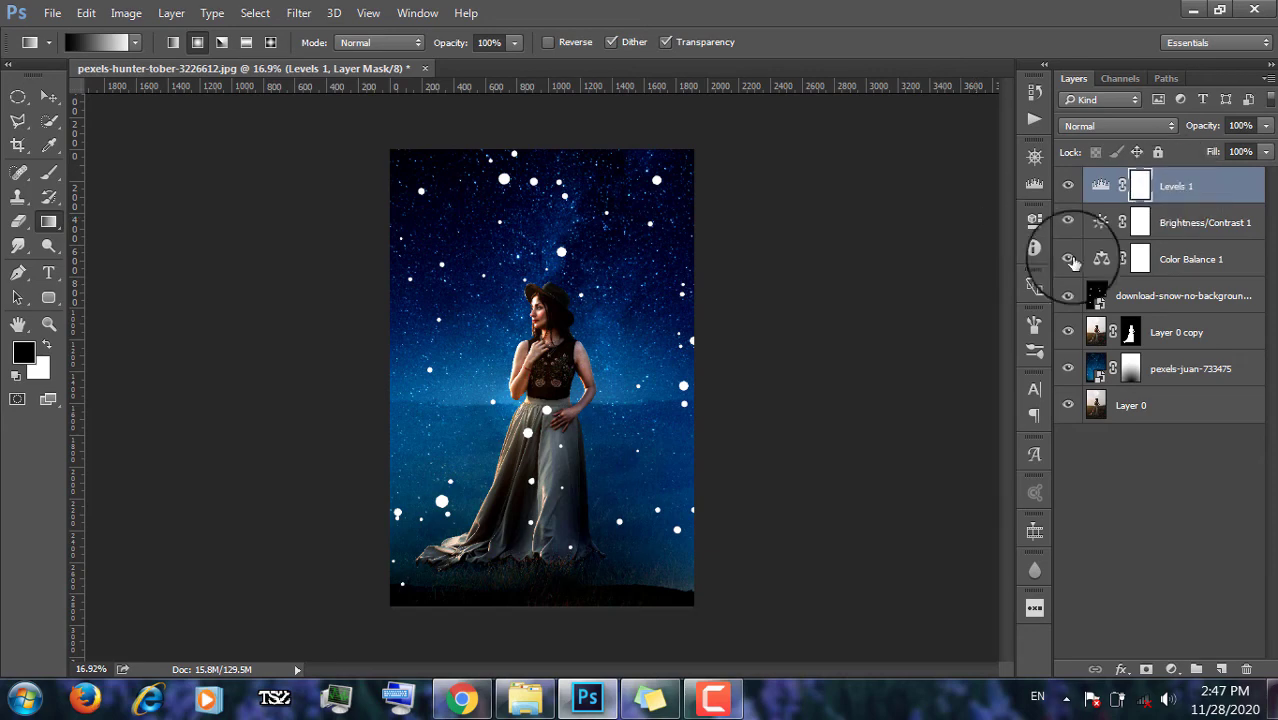
Place the green glow image PngItem_4090360 from the file explorer as the uppermost layer, near the canvas's left edge above hat height.
key("alt+Tab")
left_click(720, 80)
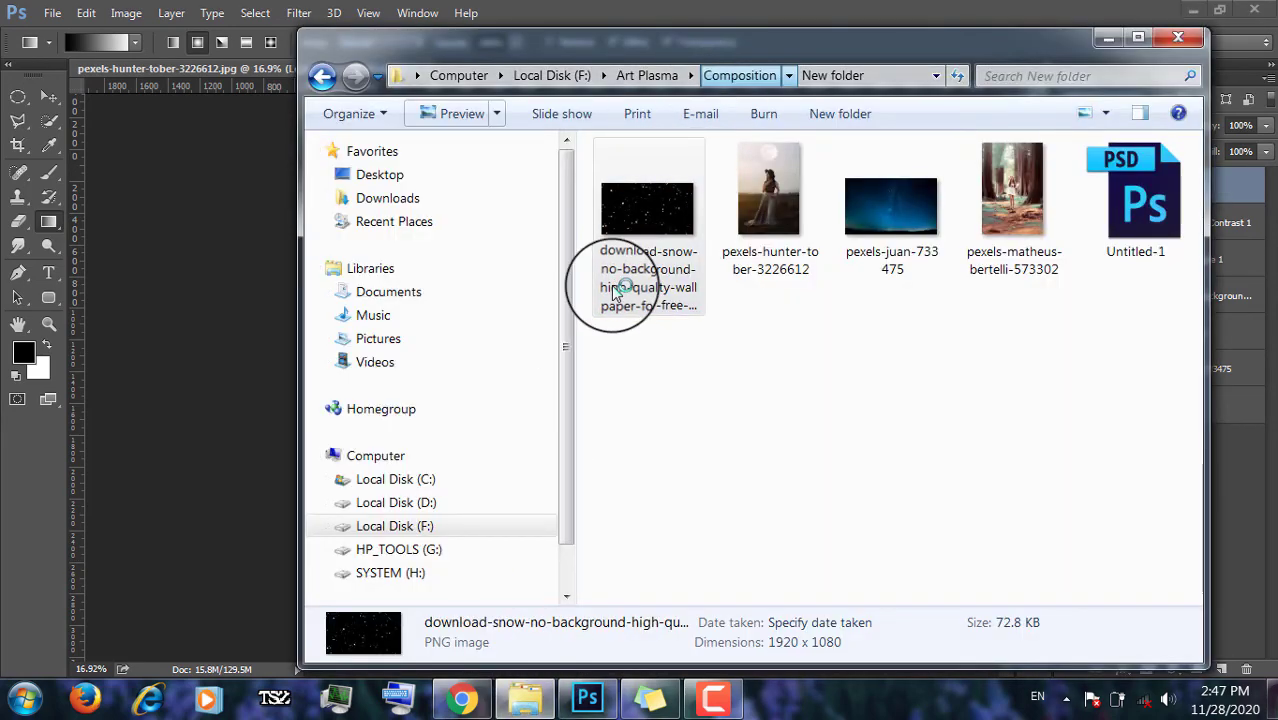
double_click(642, 250)
left_click_drag(888, 391, 395, 362)
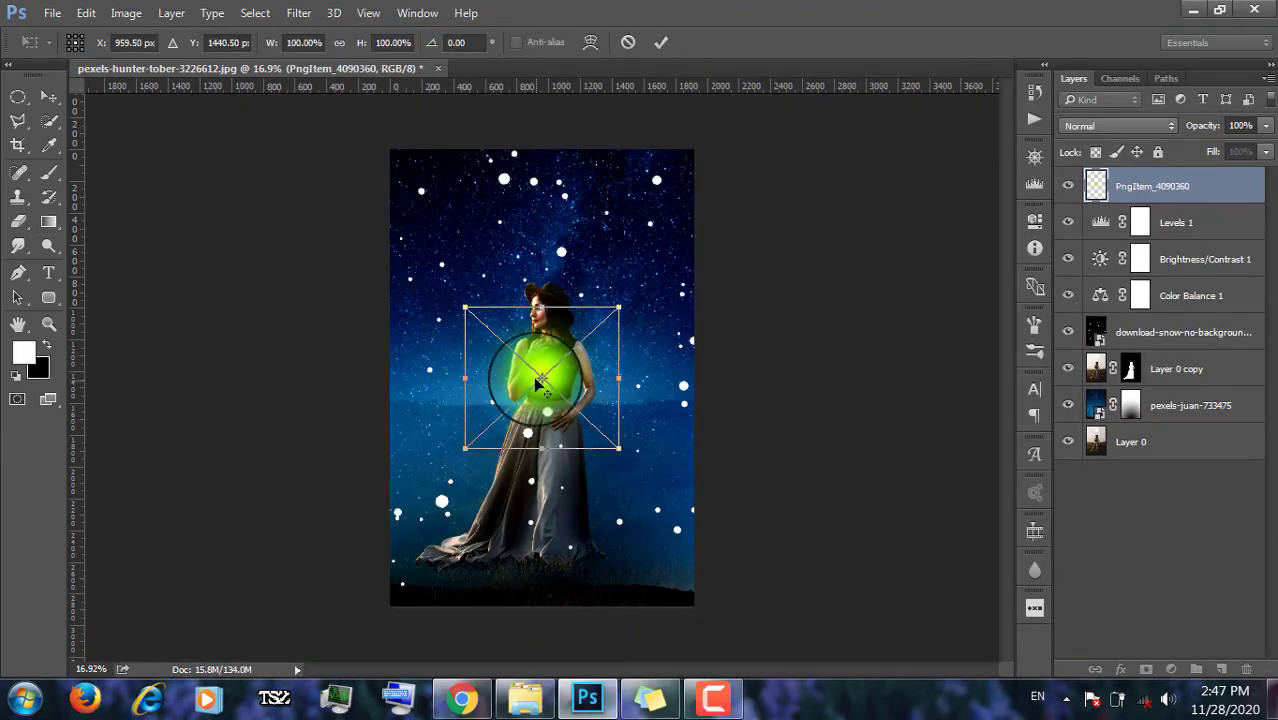
left_click_drag(488, 379, 392, 264)
left_click(660, 42)
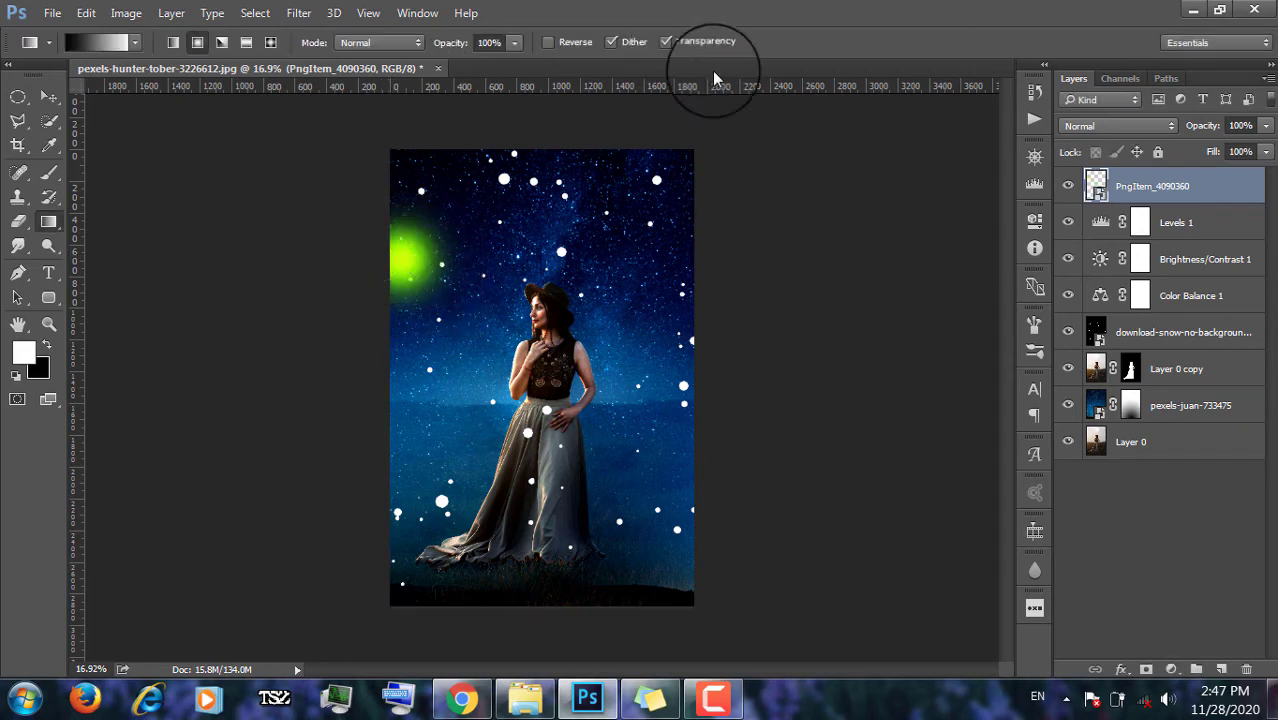
Add a Color Overlay effect to the PngItem_4090360 glow layer.
double_click(1230, 204)
left_click(914, 148)
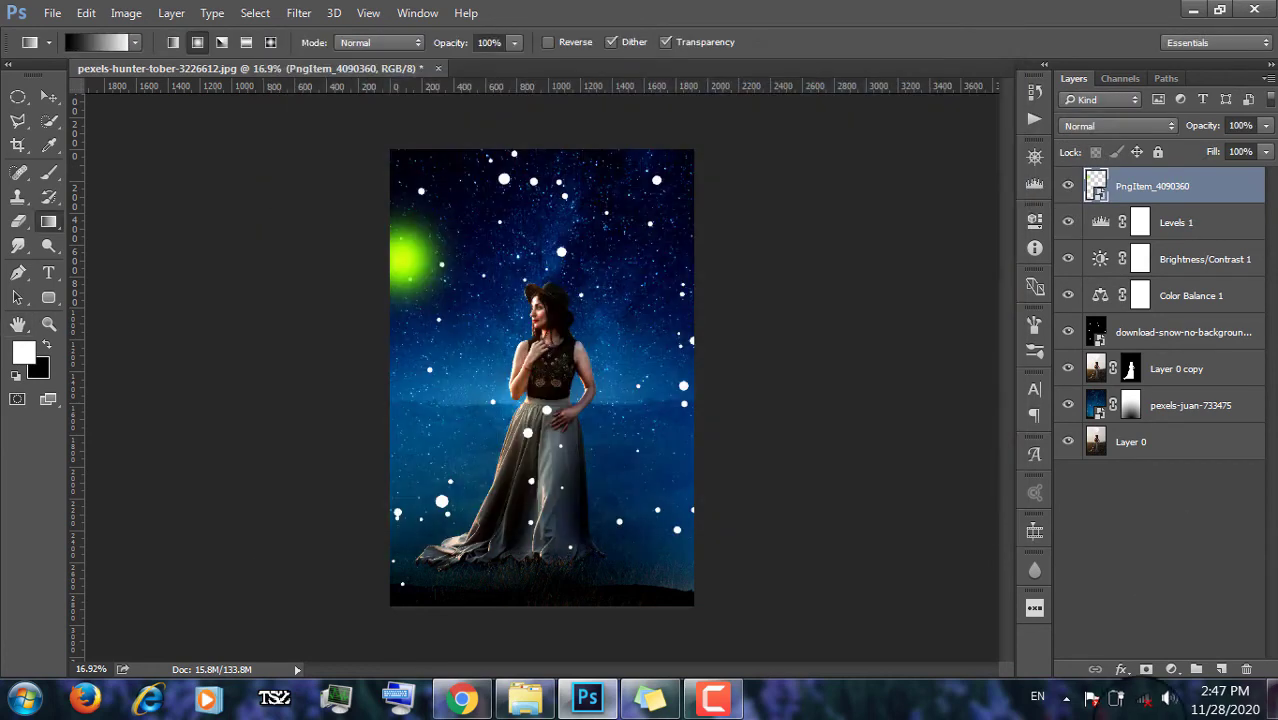
left_click(1121, 669)
left_click(1117, 444)
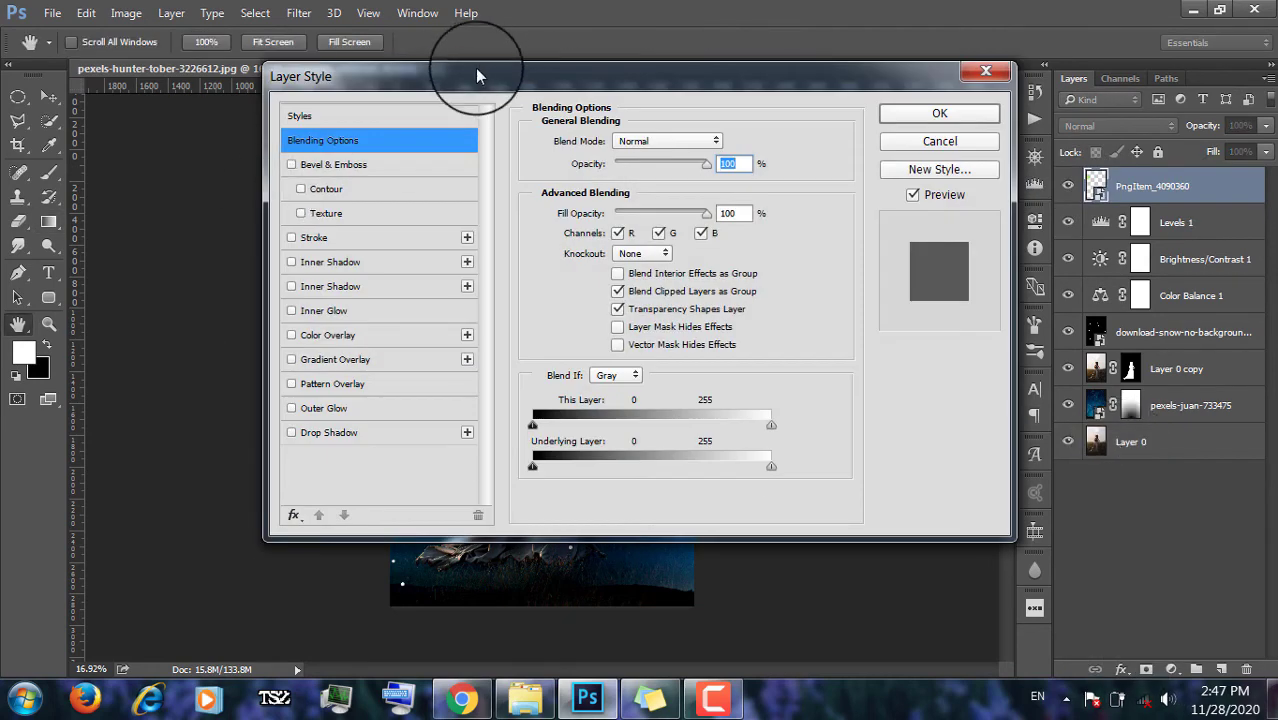
left_click_drag(462, 45, 892, 121)
Set the glow's overlay colour to pale cyan bdf7f9 and apply the layer style.
left_click(1145, 194)
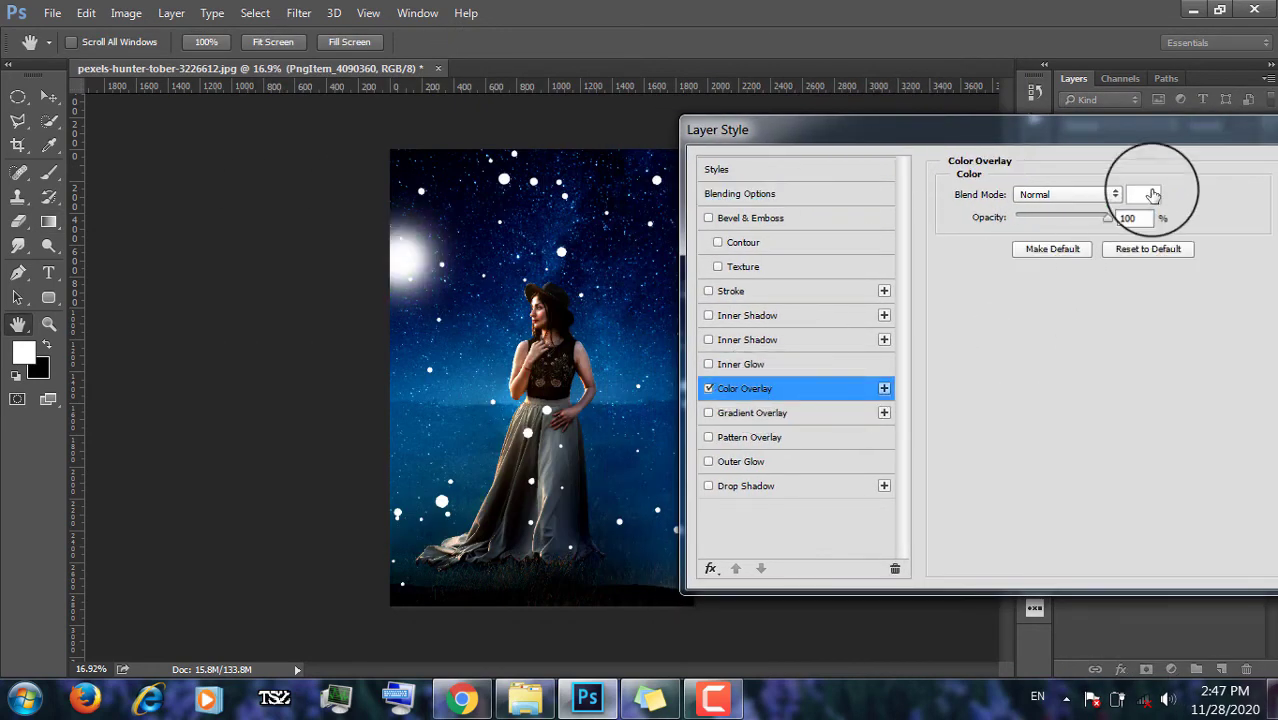
left_click(633, 352)
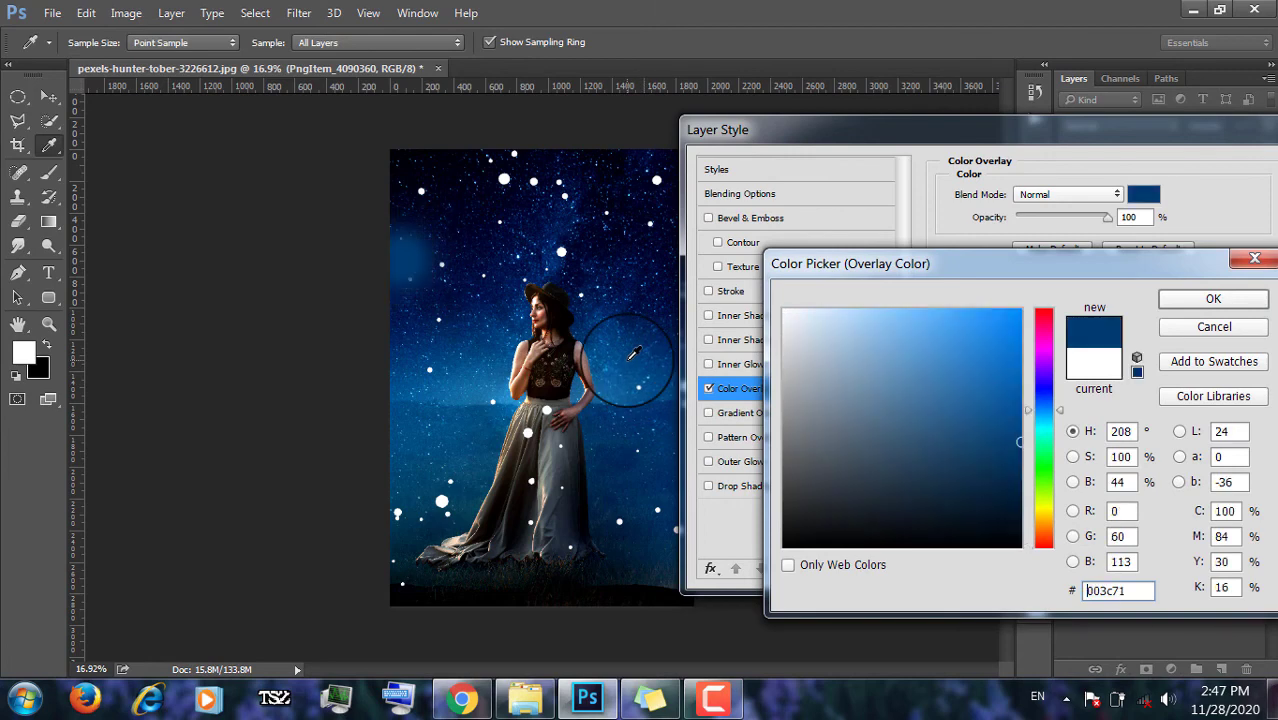
left_click(562, 252)
left_click(1043, 427)
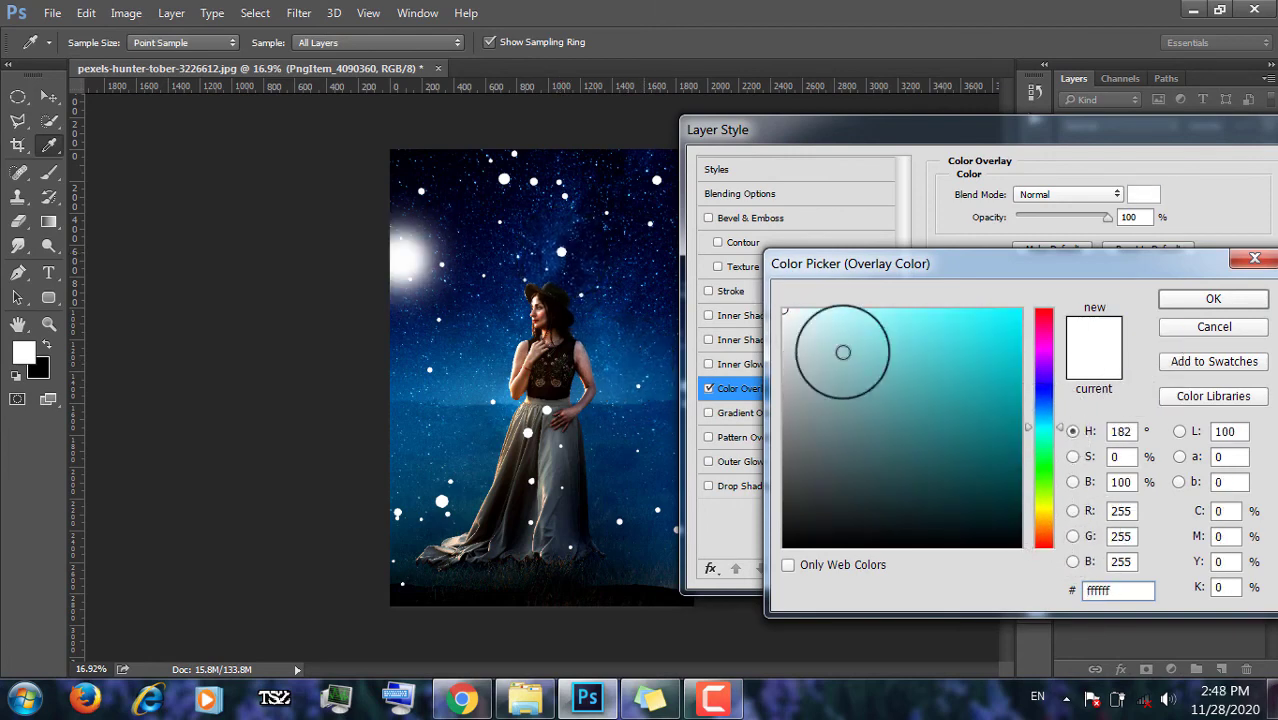
mouse_move(843, 352)
left_mouse_down()
mouse_move(813, 312)
mouse_move(840, 315)
left_mouse_up()
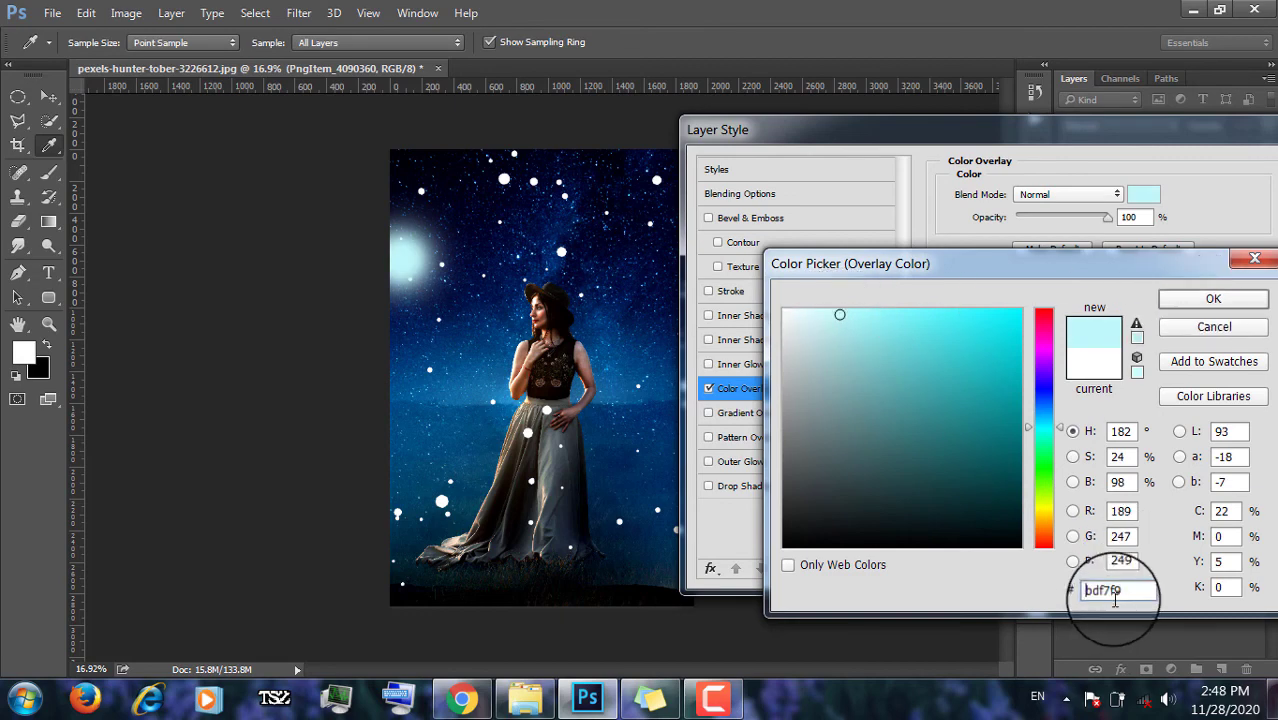
left_click(1210, 299)
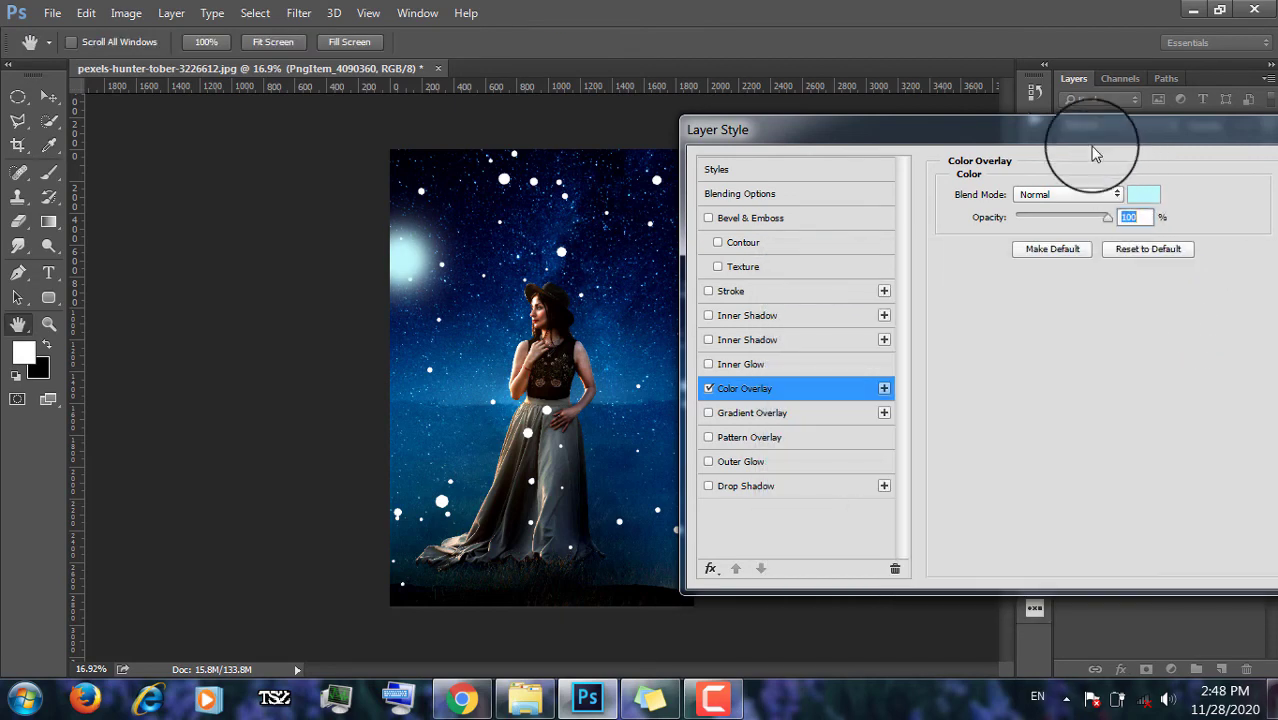
left_click_drag(1098, 134, 940, 173)
left_click(1213, 210)
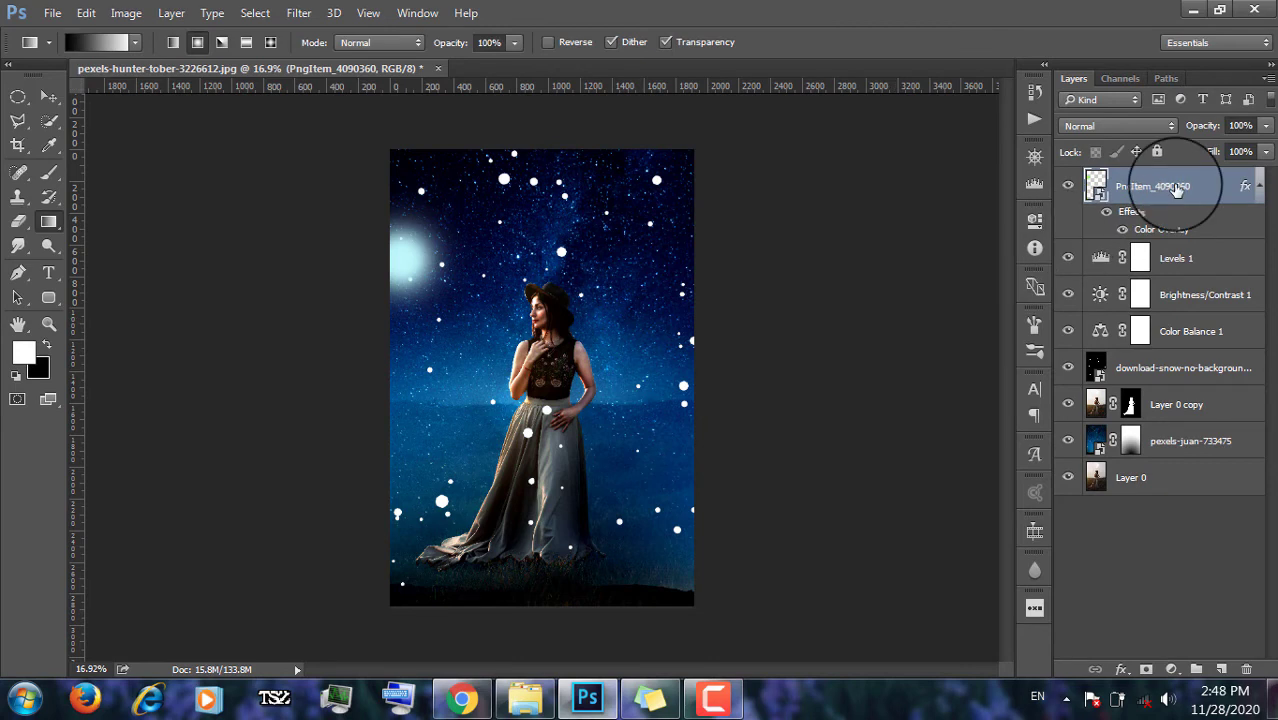
Nudge the glow left until its centre lies just outside the canvas's left edge, and deselect the layer.
left_click(49, 97)
key("shift+Left")
key("shift+Left")
key("shift+Left")
key("shift+Left")
key("shift+Left")
key("shift+Left")
key("shift+Left")
key("shift+Left")
key("shift+Left")
key("shift+Left")
key("shift+Left")
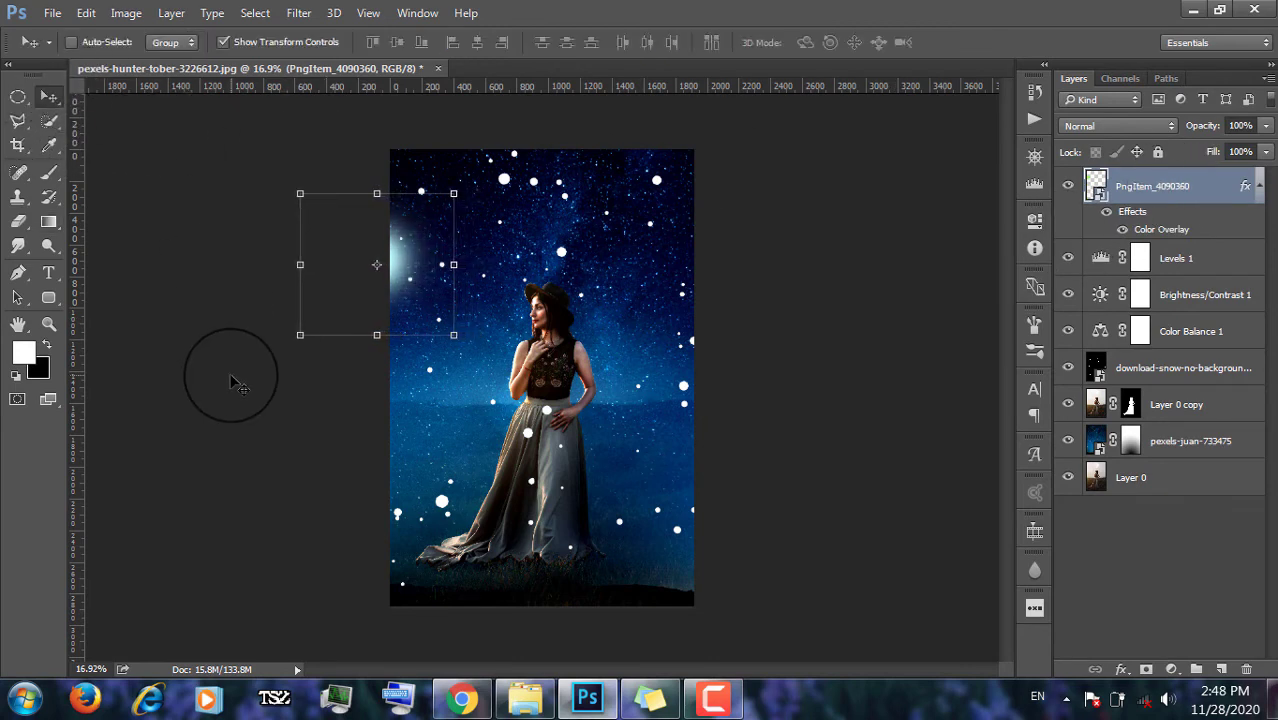
key("Left")
key("Left")
key("Left")
key("Left")
key("Left")
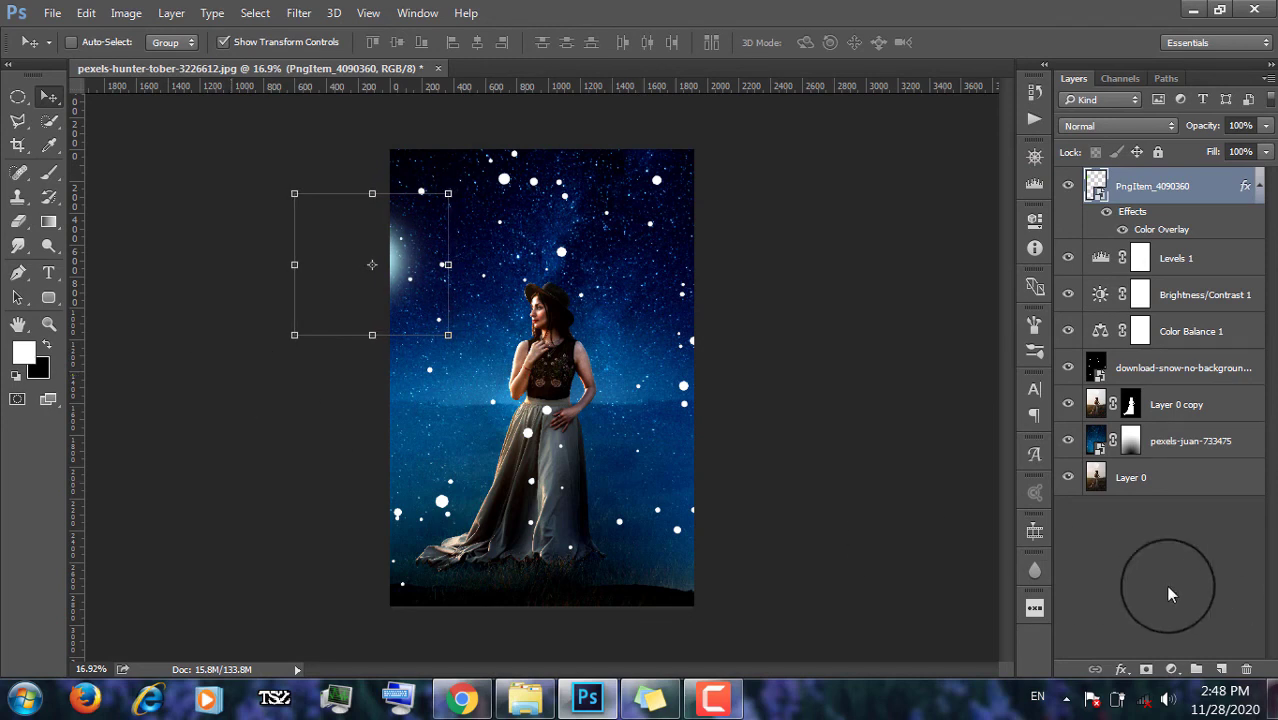
left_click(1165, 589)
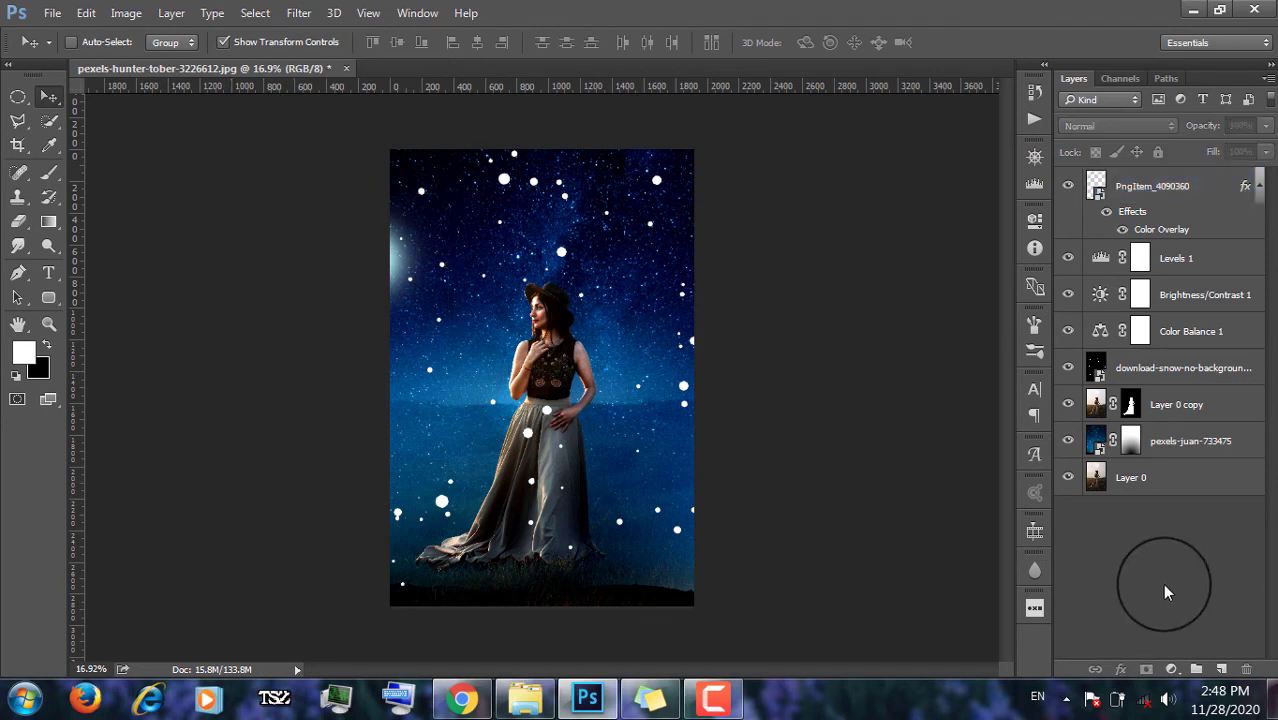
Fit the whole composite in the window to review it.
left_click(48, 323)
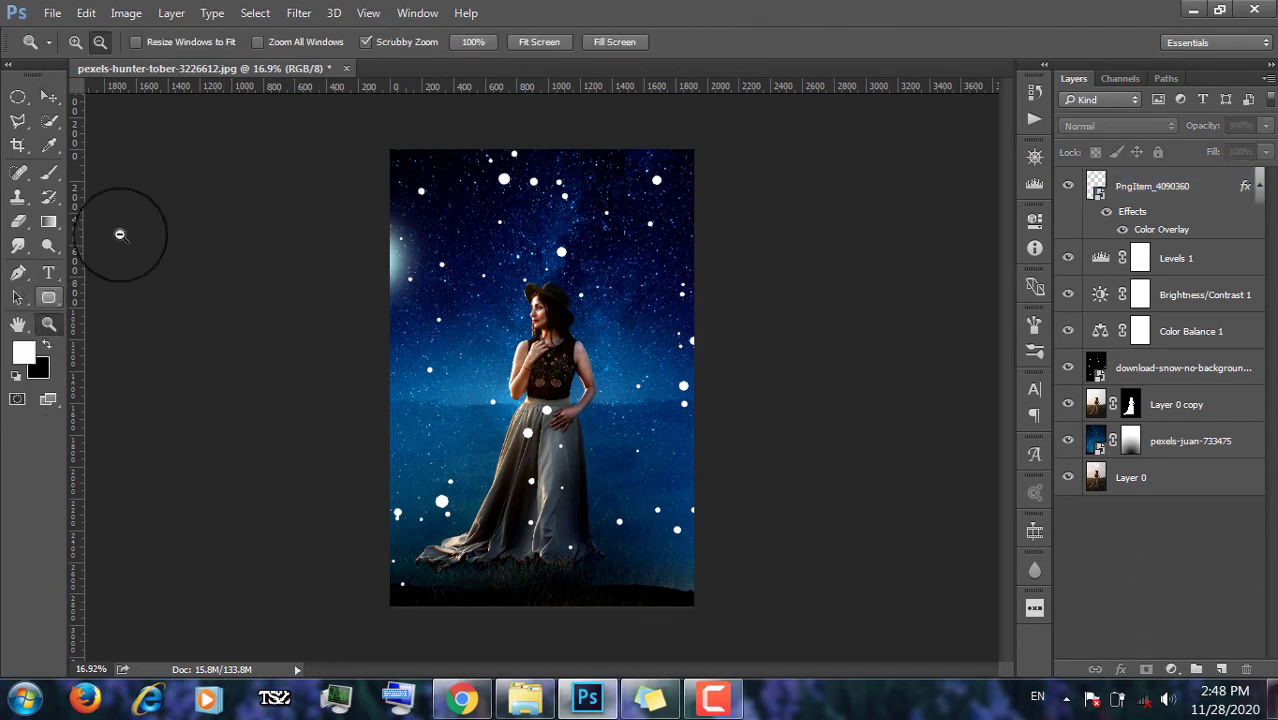
left_click(612, 41)
left_click(534, 45)
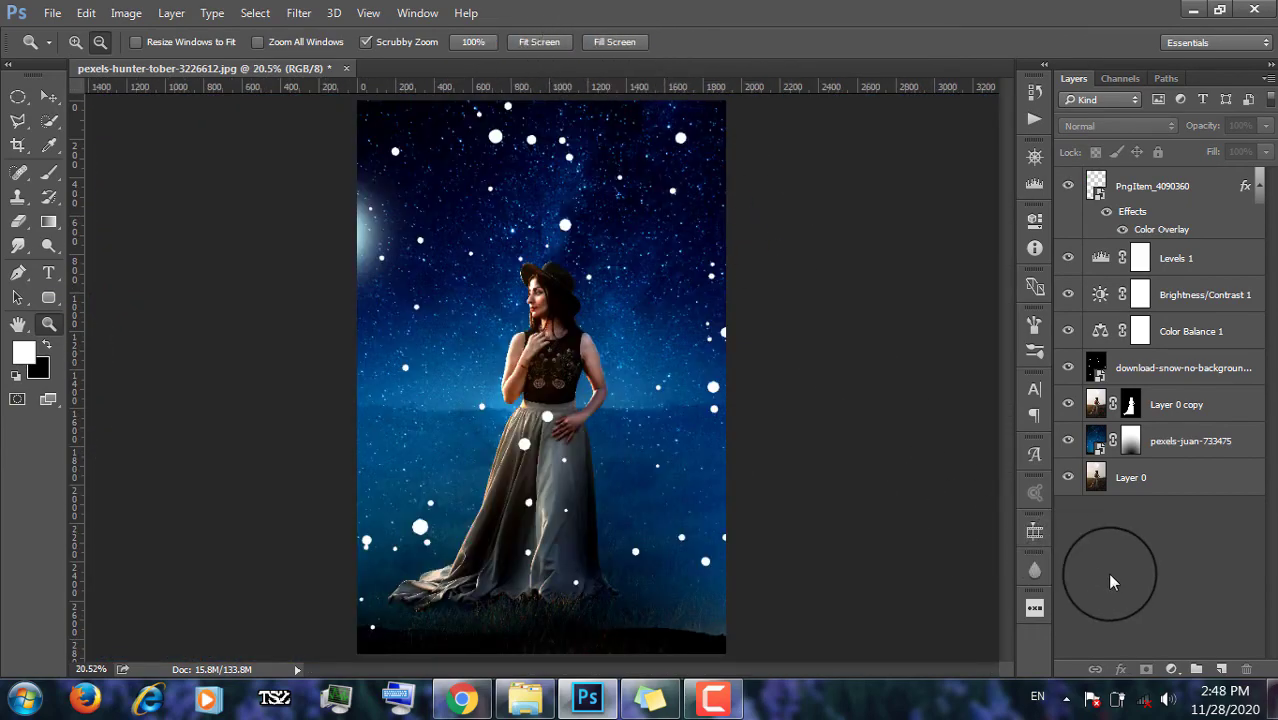
left_click(713, 702)
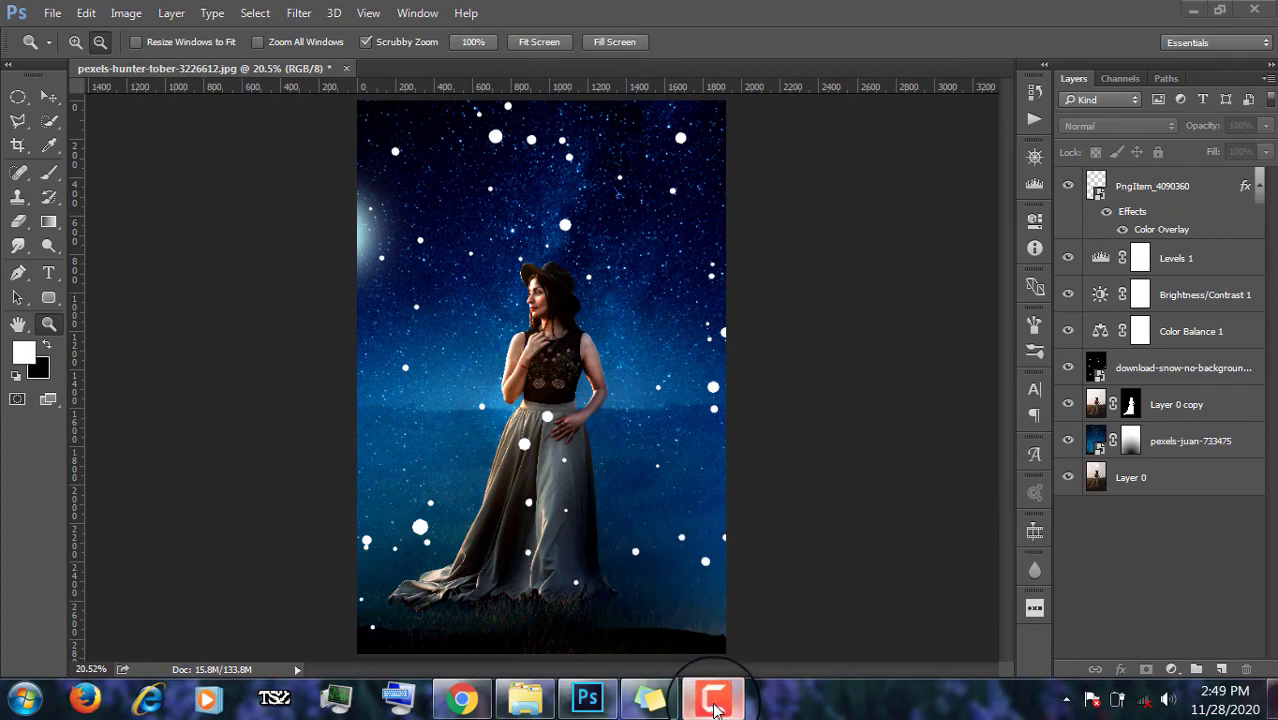
left_click(1236, 610)
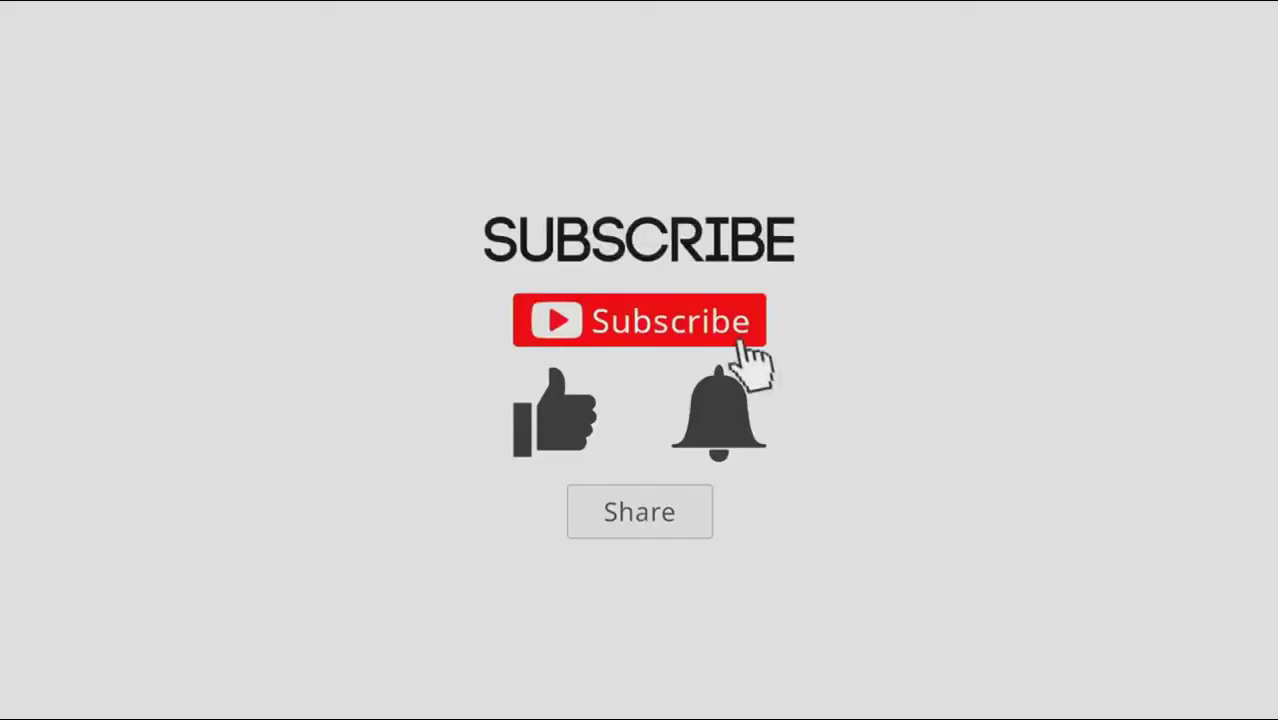